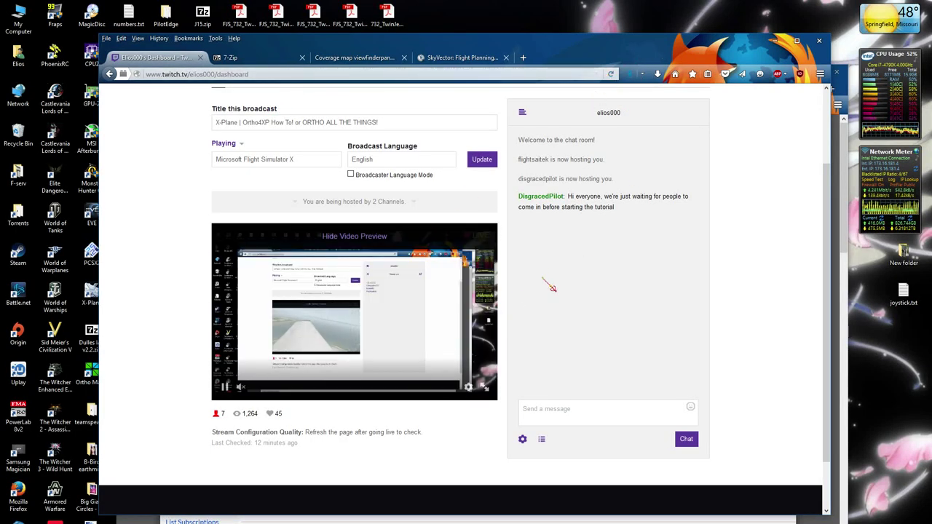
Minimize the RCGroups forum window and bring the Ortho4XP folder window to the front.
drag(739, 44, 726, 37)
click(825, 501)
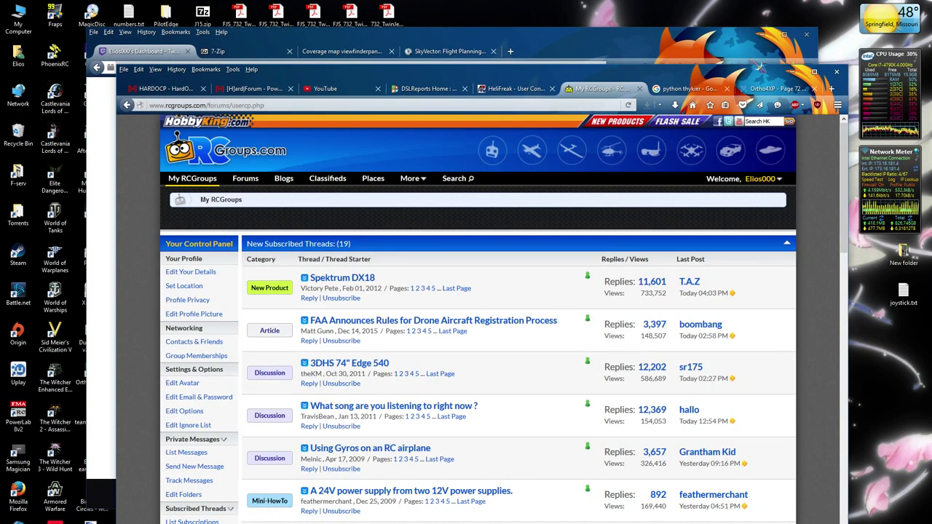
click(794, 71)
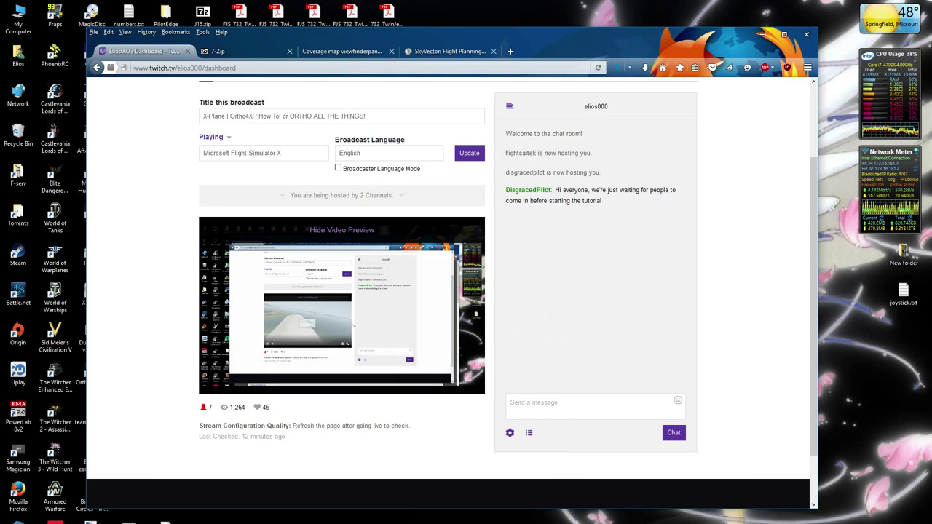
mouse_move(205, 518)
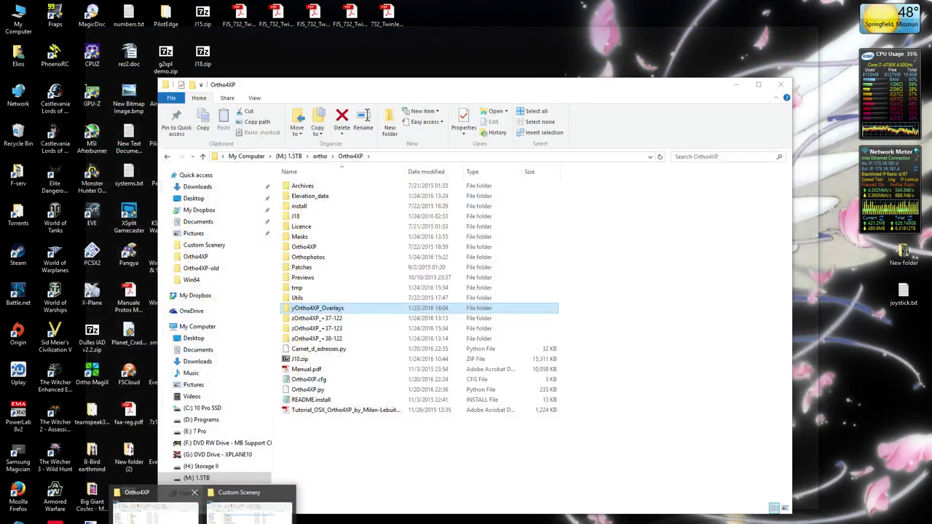
click(156, 502)
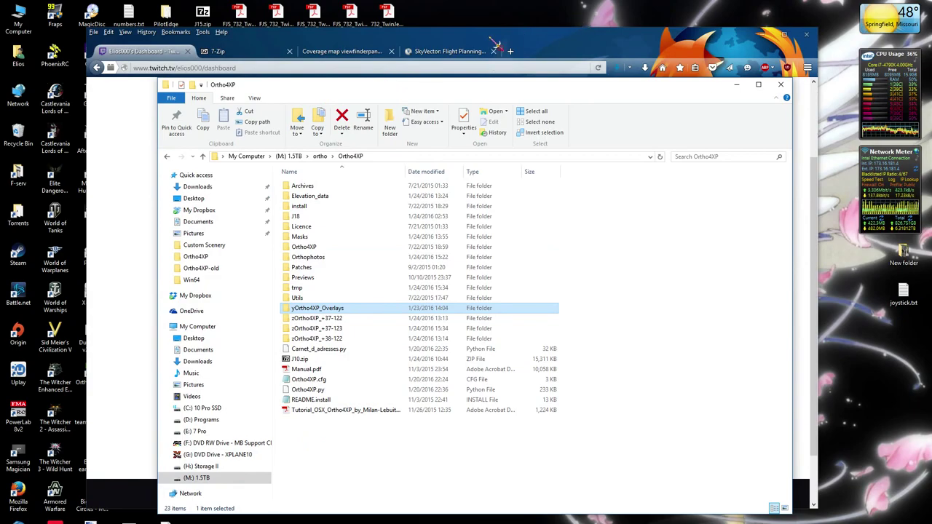
Minimize the Twitch dashboard and open the Ortho4XP-old folder from the ortho directory.
click(491, 42)
click(777, 42)
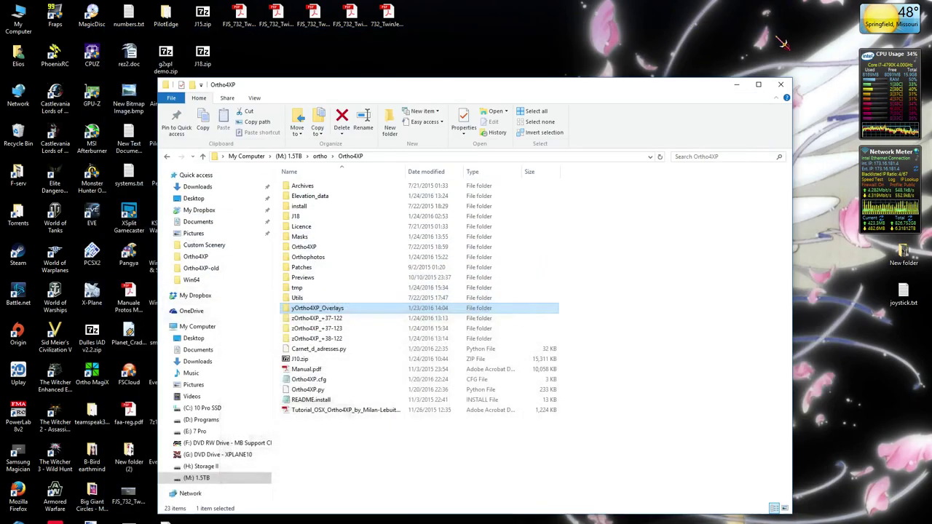
drag(374, 91, 440, 81)
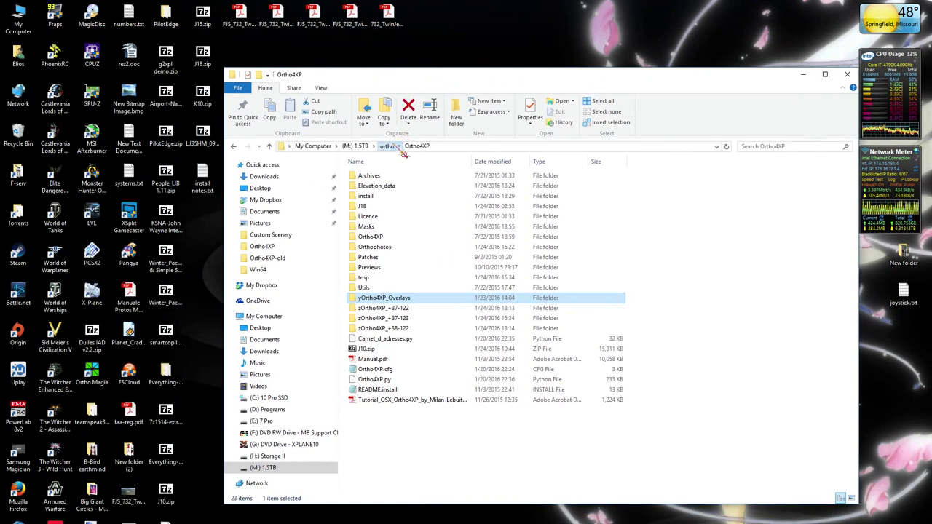
click(394, 147)
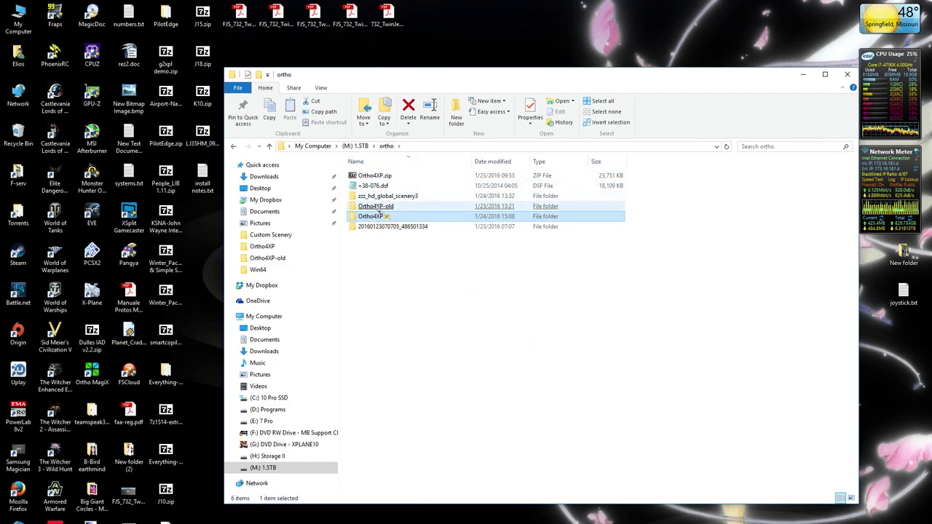
double_click(380, 208)
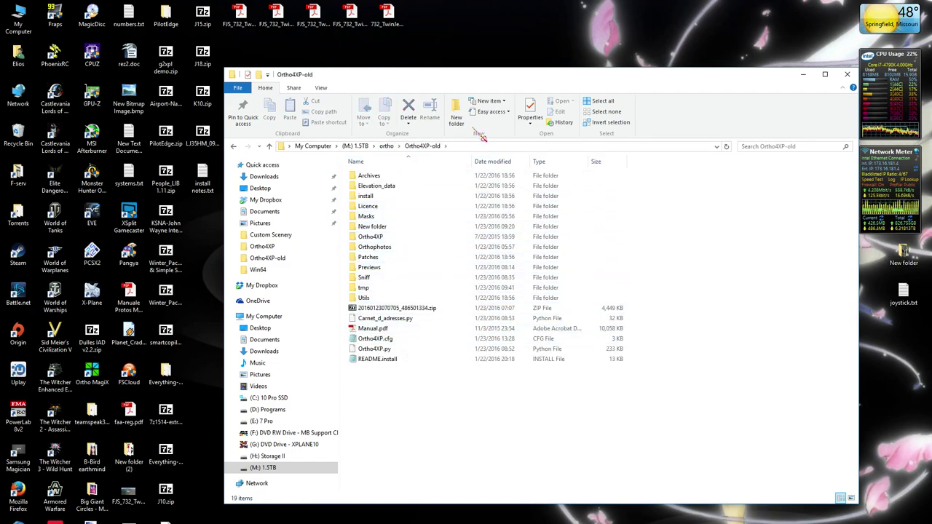
drag(449, 79, 440, 76)
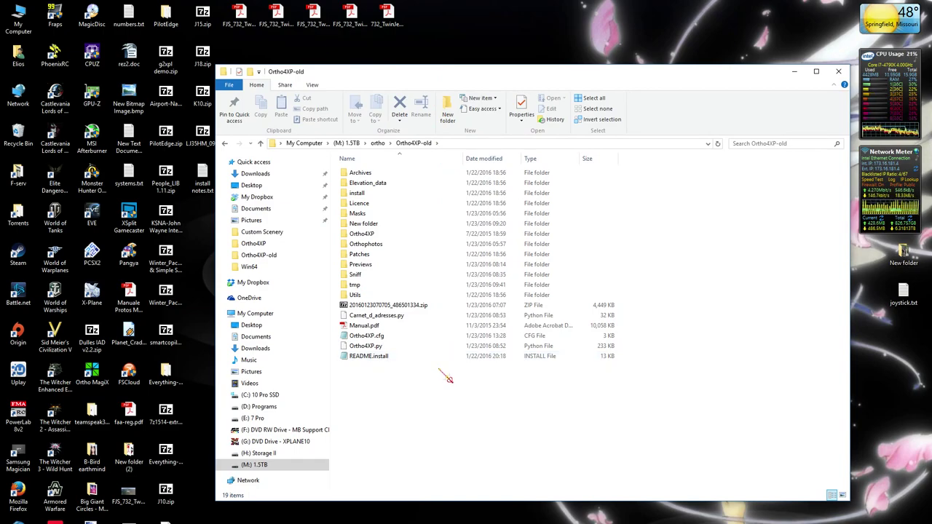
Open install > Win64 to list the Python, GDAL and numpy installers.
click(363, 235)
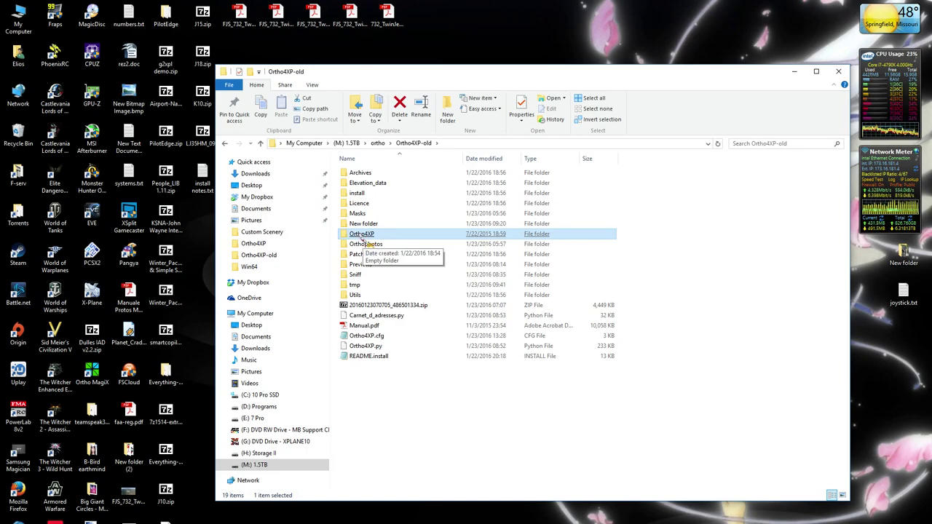
click(368, 194)
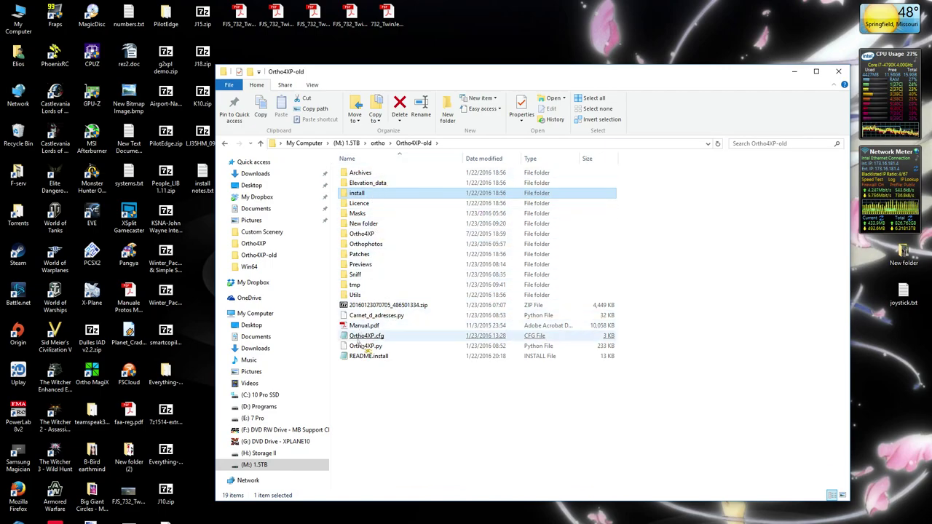
key(Return)
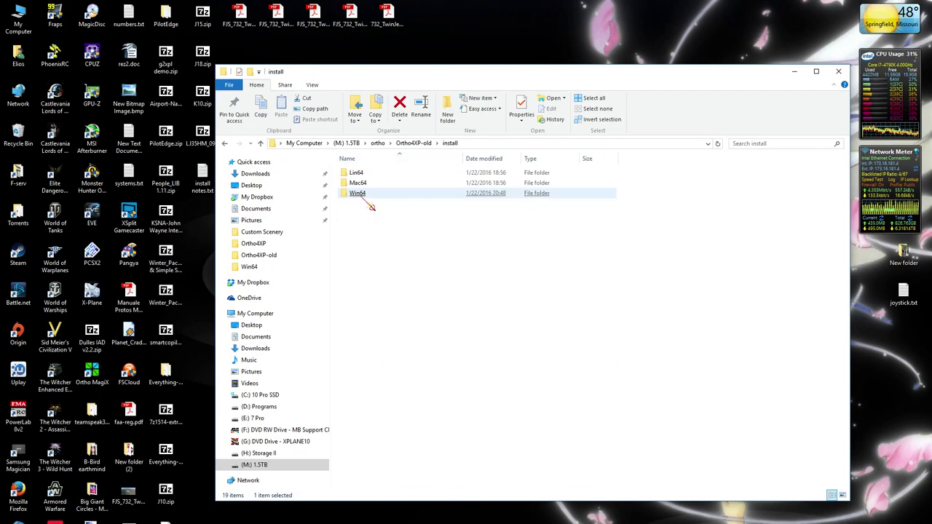
double_click(365, 201)
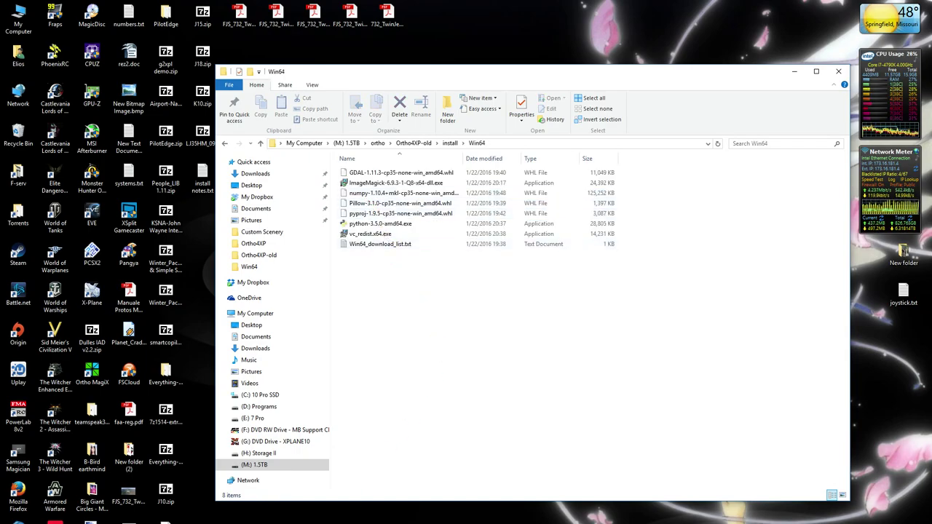
key(alt+Tab)
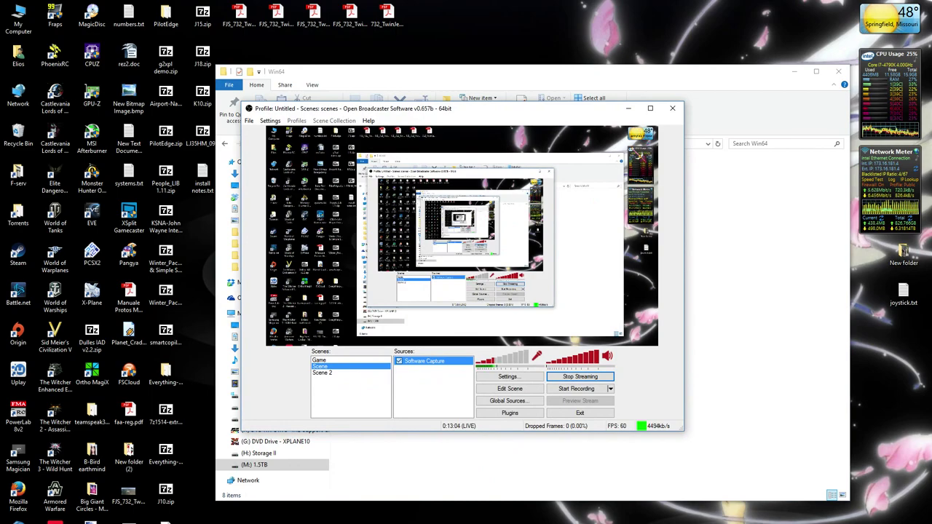
key(alt+Tab)
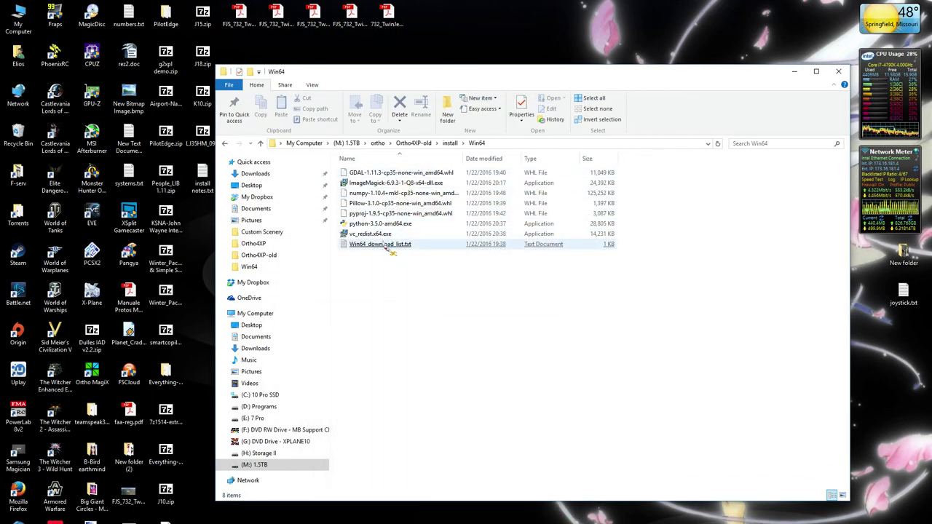
double_click(386, 245)
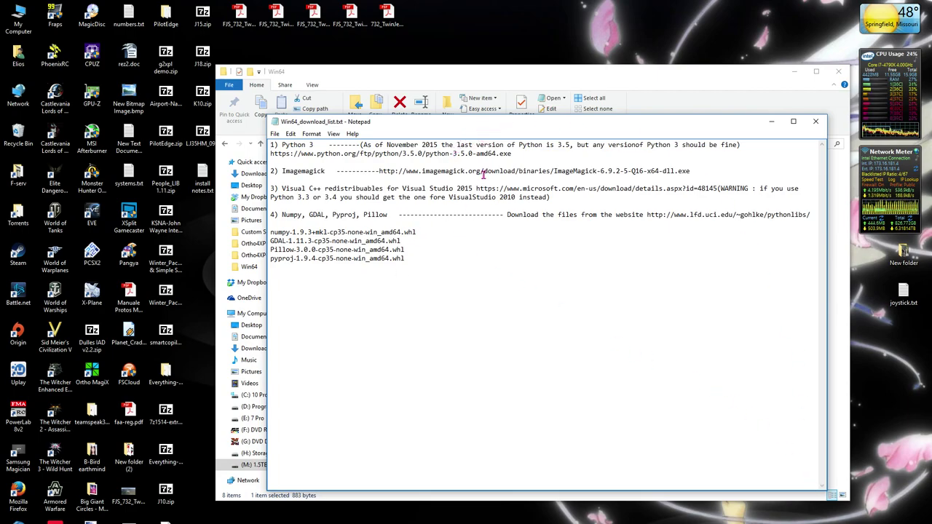
drag(522, 125, 489, 136)
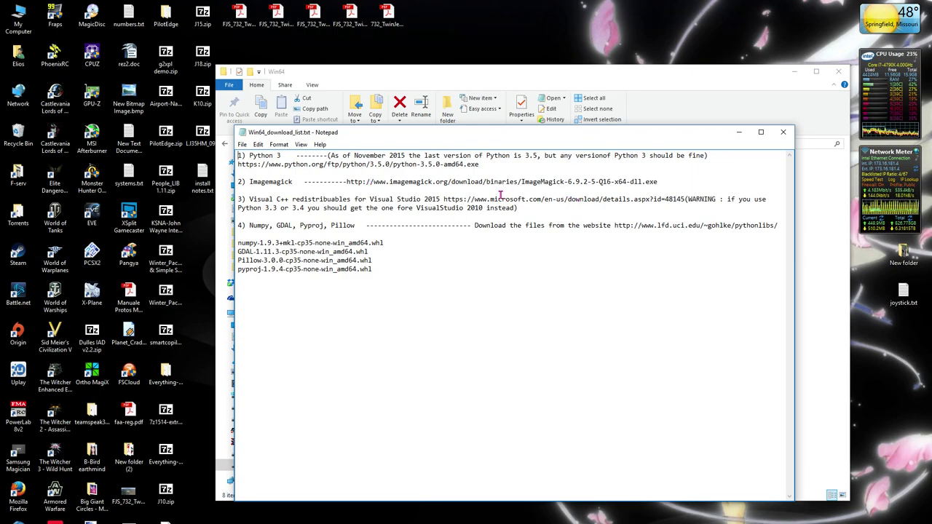
drag(238, 199, 687, 197)
click(610, 252)
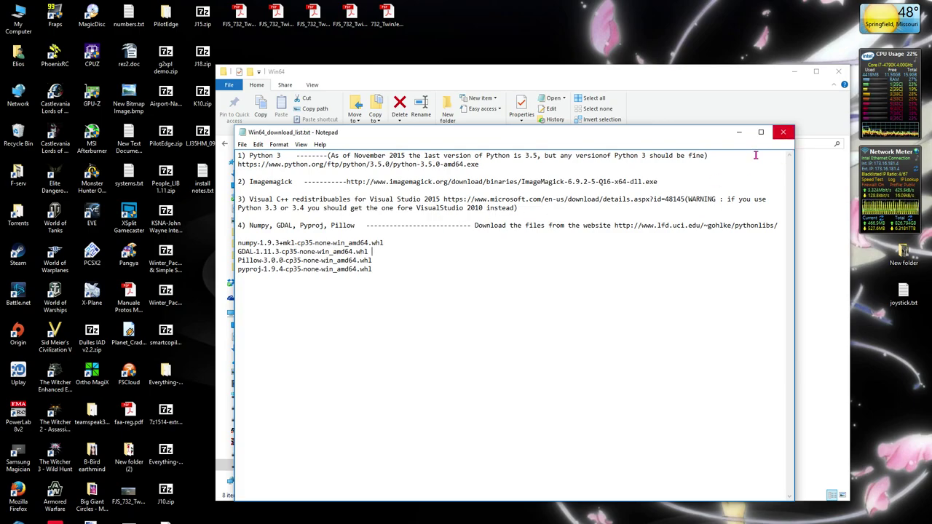
drag(238, 244, 396, 276)
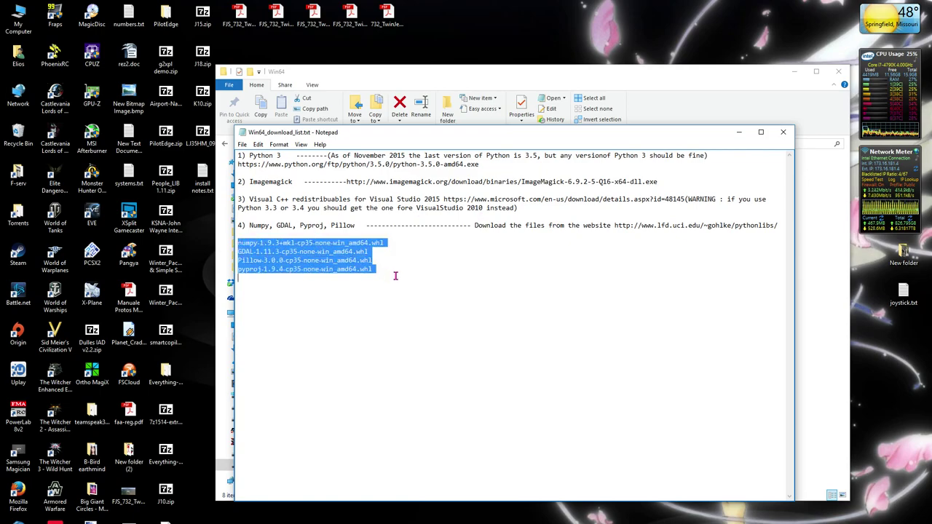
click(479, 275)
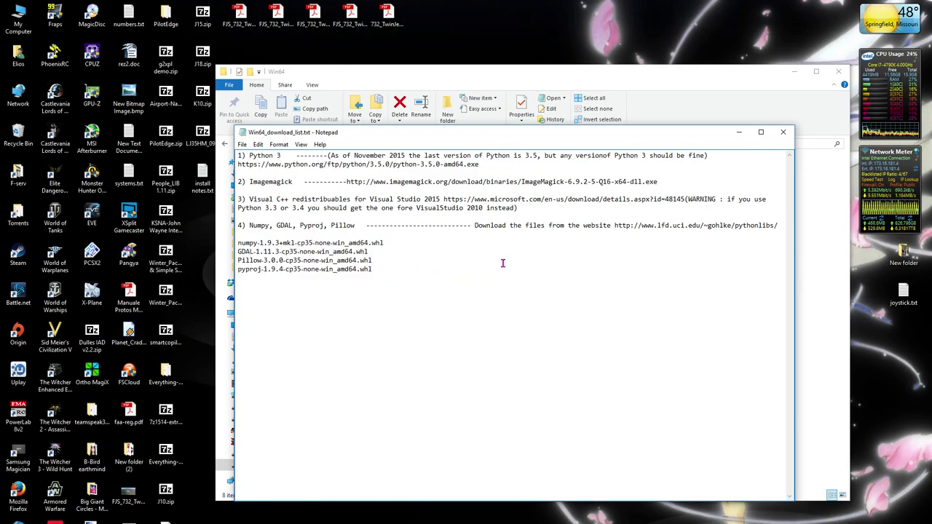
click(783, 133)
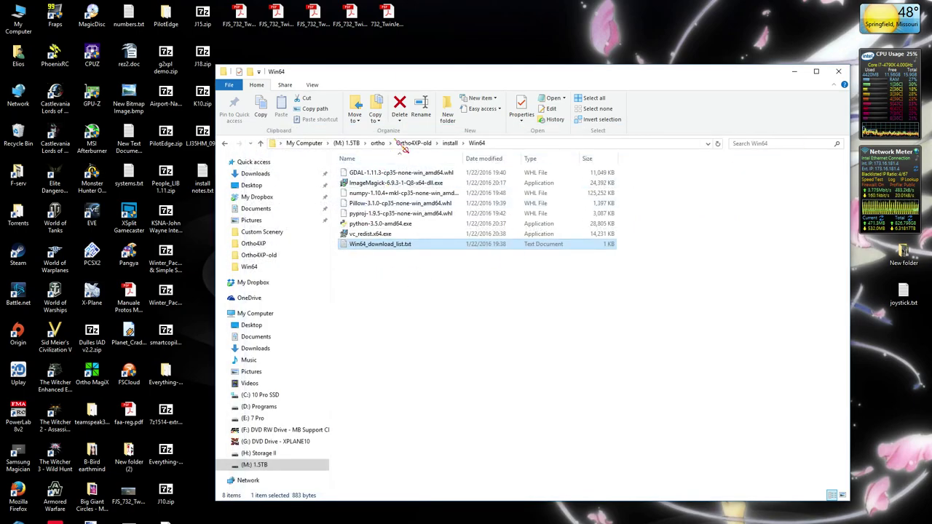
Open Manual.pdf from Ortho4XP-old, collapse the side panes and zoom to 125%.
click(450, 143)
click(423, 144)
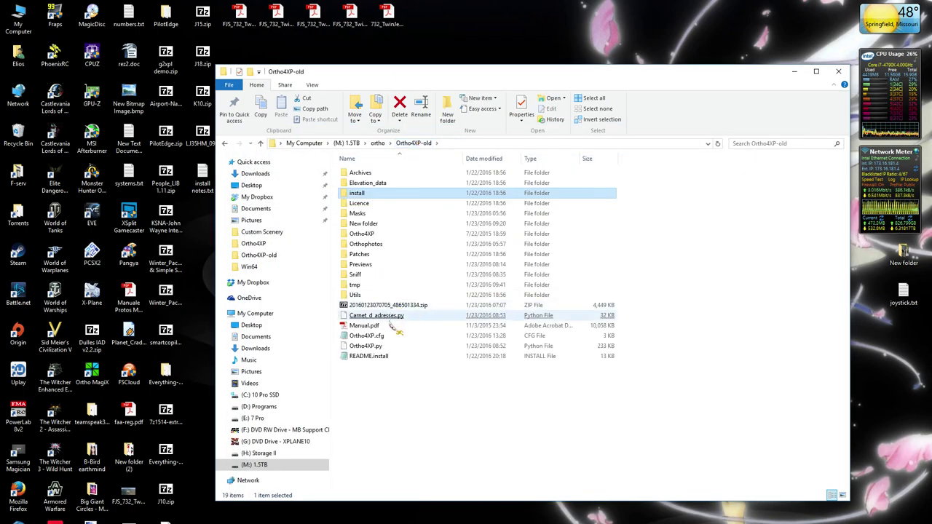
double_click(364, 327)
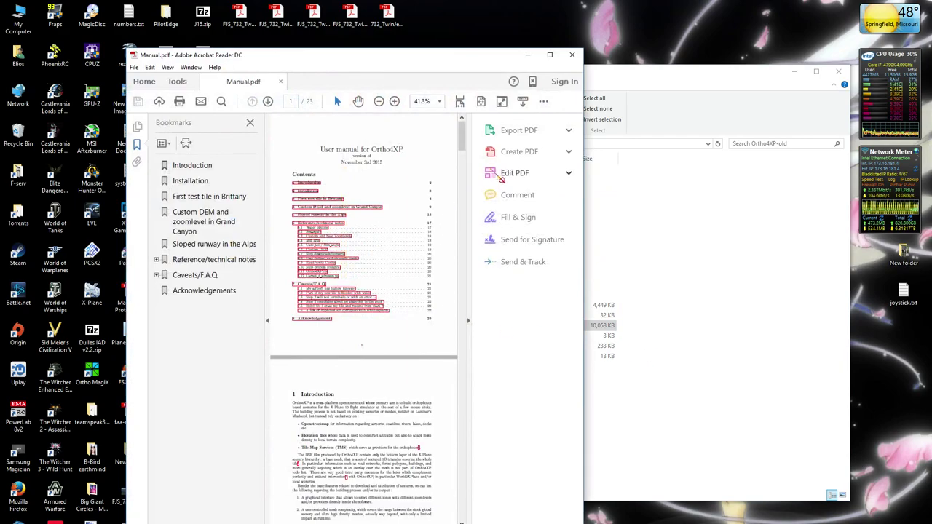
click(470, 320)
click(268, 321)
scroll(291, 321, down, 5)
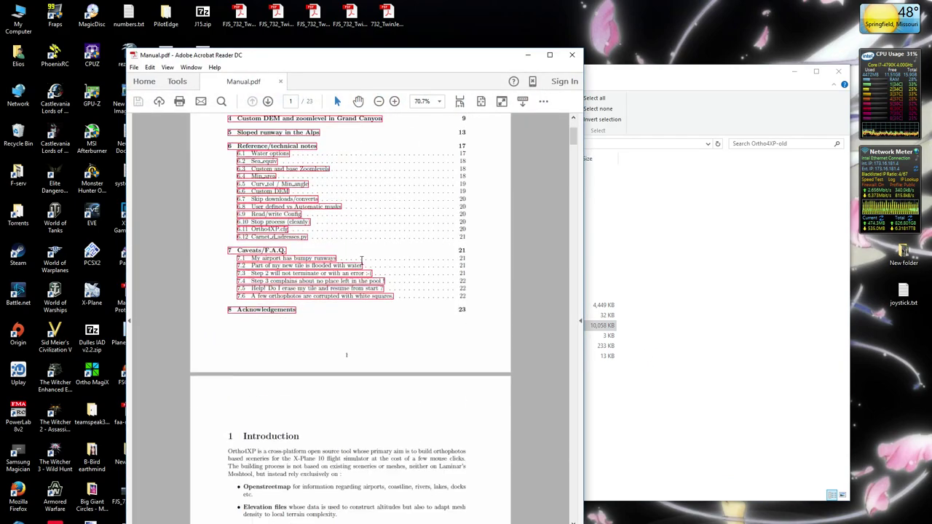
click(395, 101)
click(395, 101)
click(395, 102)
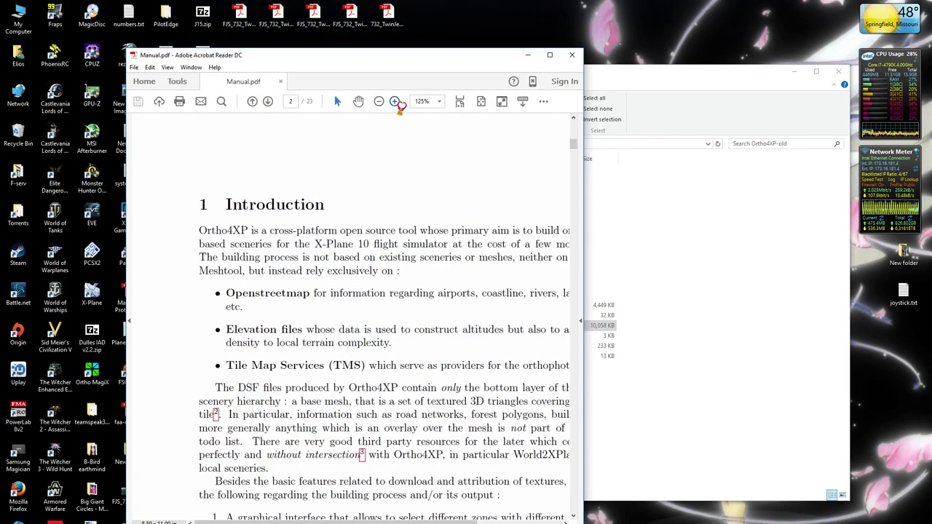
drag(583, 400, 751, 393)
Scroll the manual down to the numbered Python import tests on page 3.
scroll(561, 291, down, 1)
scroll(561, 291, up, 1)
scroll(560, 291, down, 20)
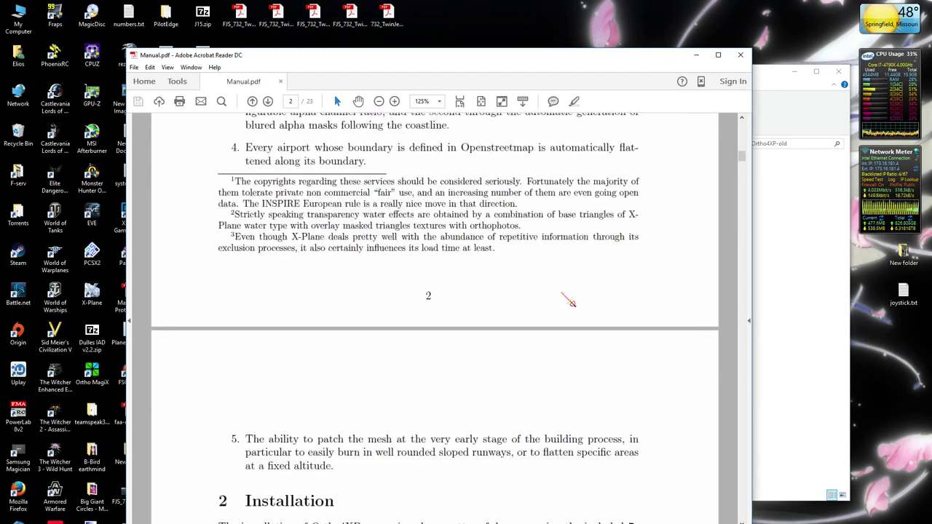
scroll(560, 291, down, 5)
scroll(561, 292, down, 1)
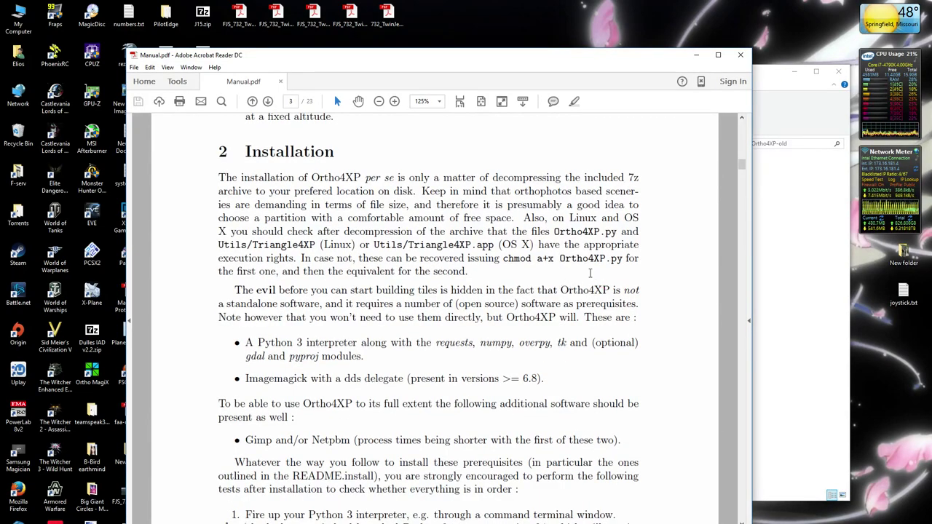
scroll(453, 271, down, 4)
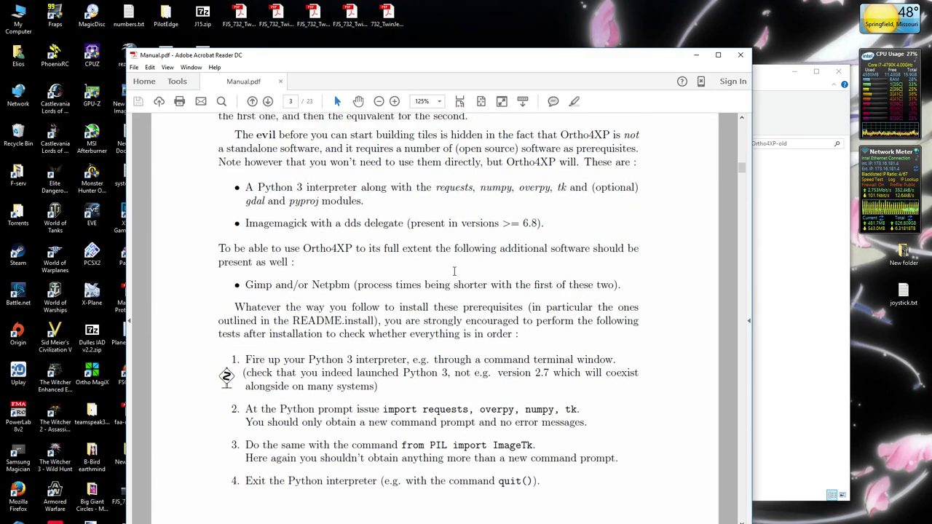
scroll(452, 271, down, 1)
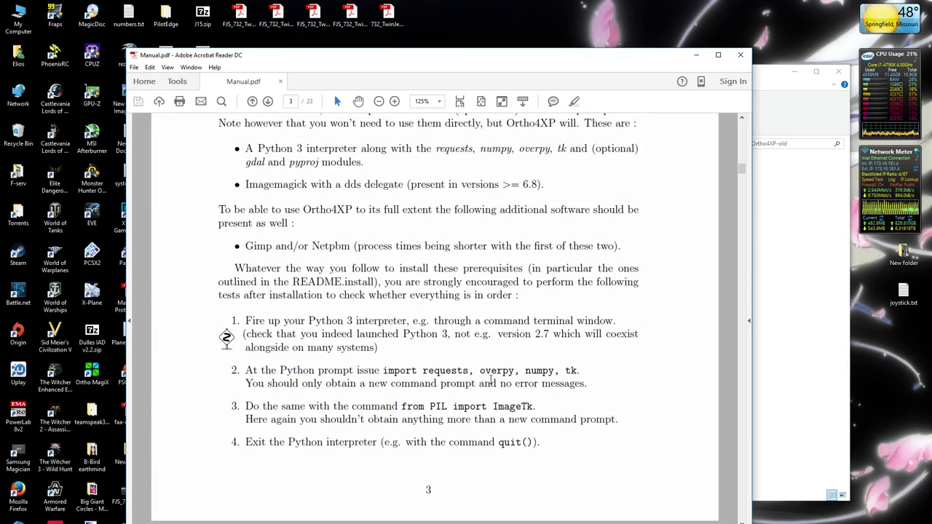
scroll(417, 325, down, 1)
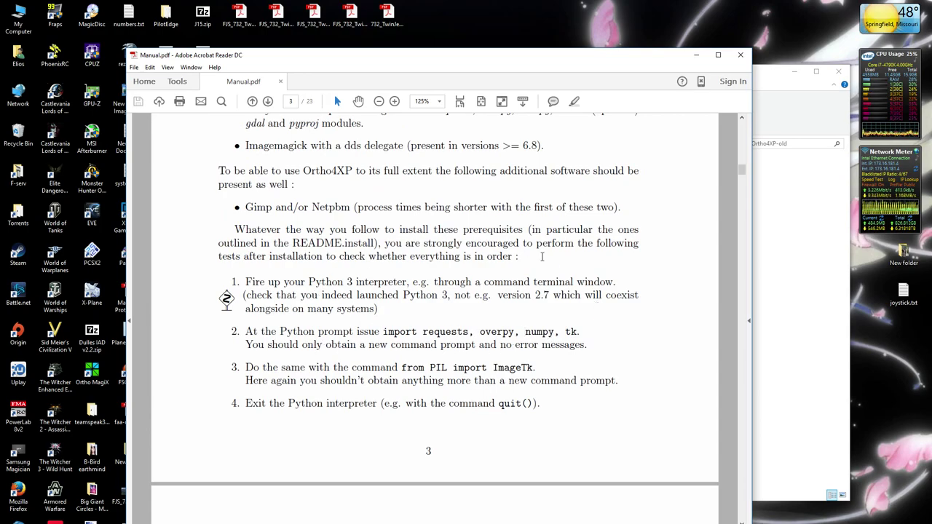
scroll(552, 310, down, 1)
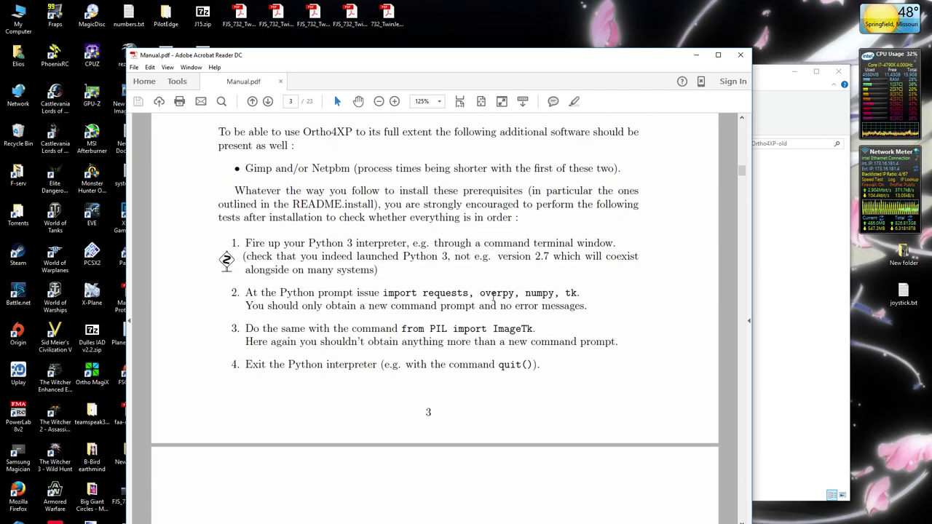
scroll(400, 318, down, 2)
scroll(407, 318, down, 2)
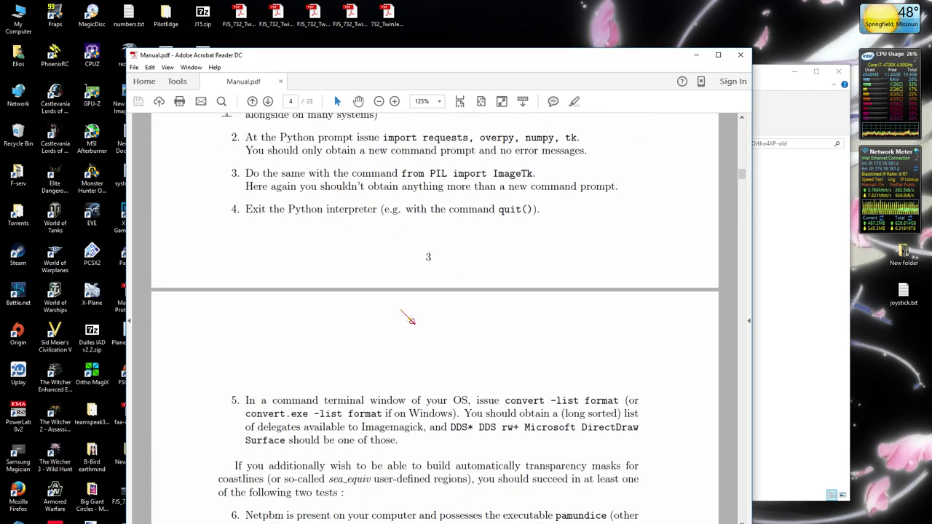
scroll(408, 318, down, 2)
scroll(407, 318, up, 3)
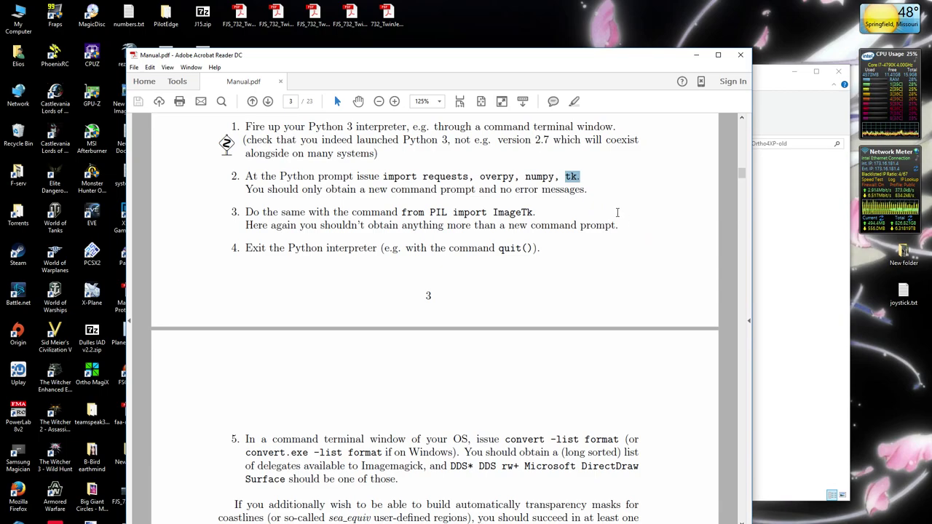
scroll(616, 211, up, 2)
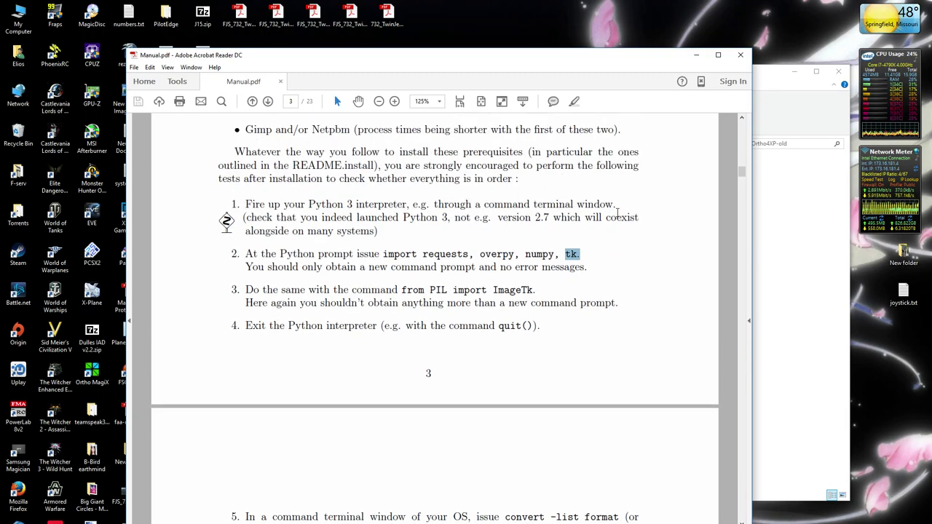
scroll(617, 212, down, 1)
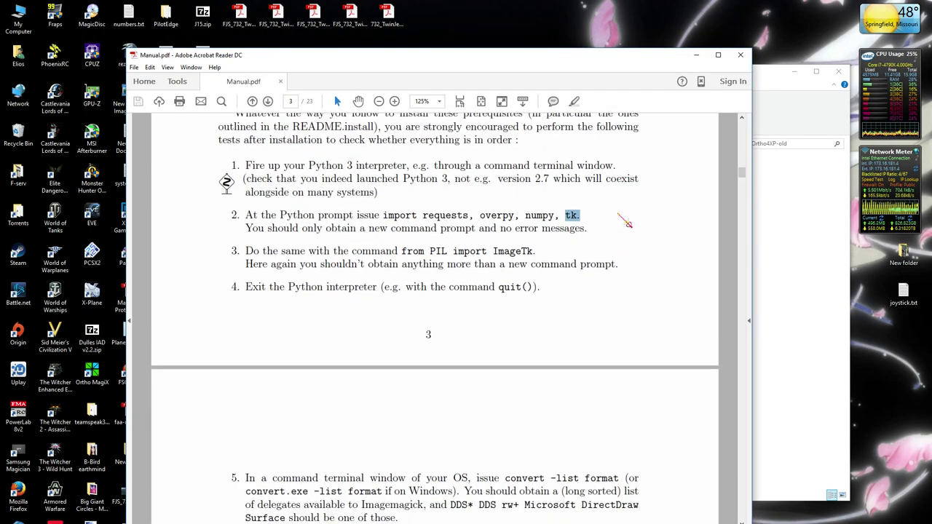
Run python-3.5.0-amd64.exe from install > Win64 and cancel it, since Python 3.5.0 is installed.
click(696, 56)
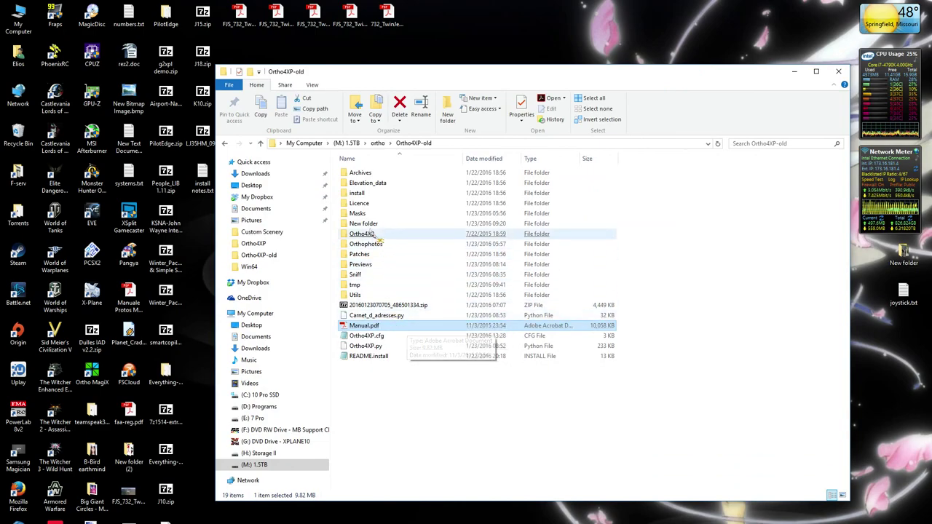
double_click(357, 193)
double_click(357, 193)
double_click(382, 225)
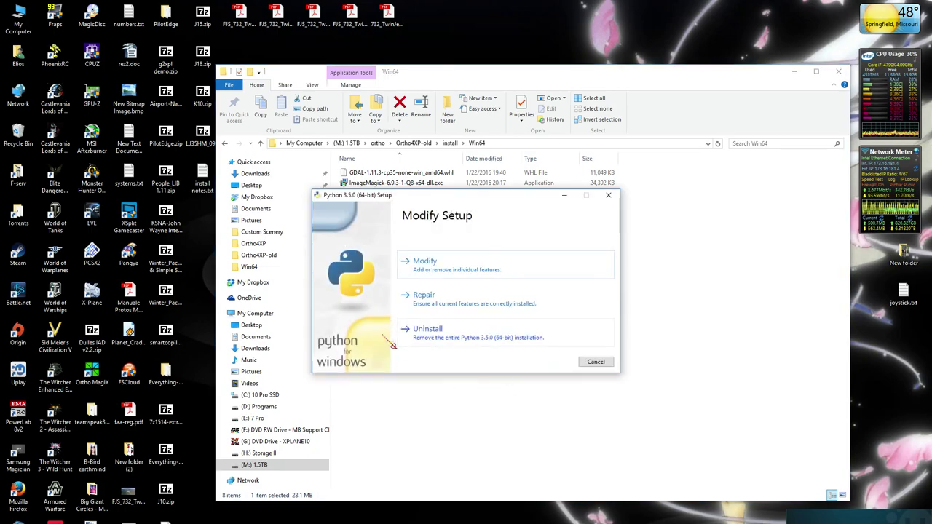
click(612, 196)
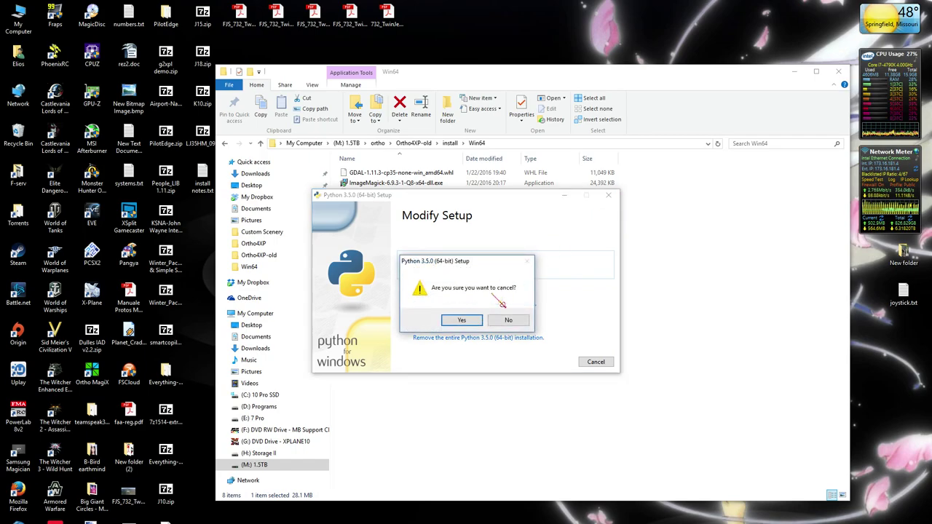
click(462, 320)
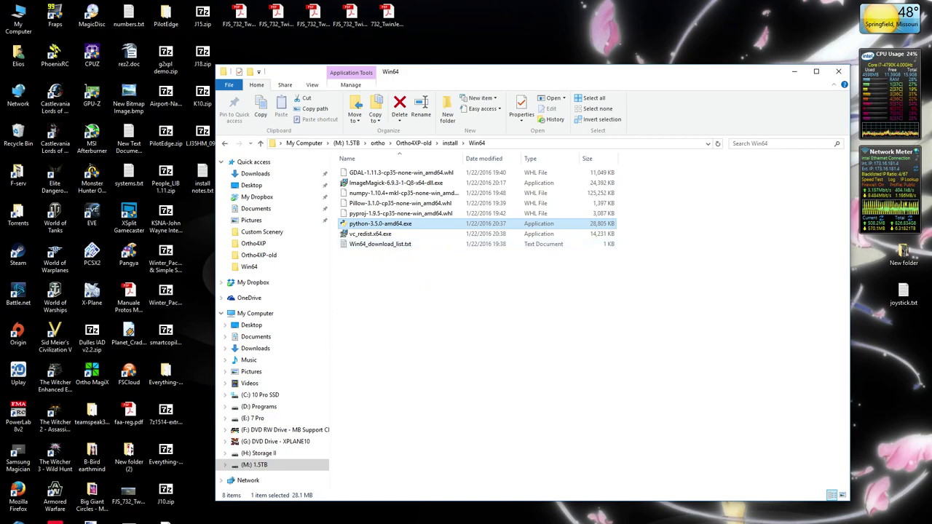
key(super+x)
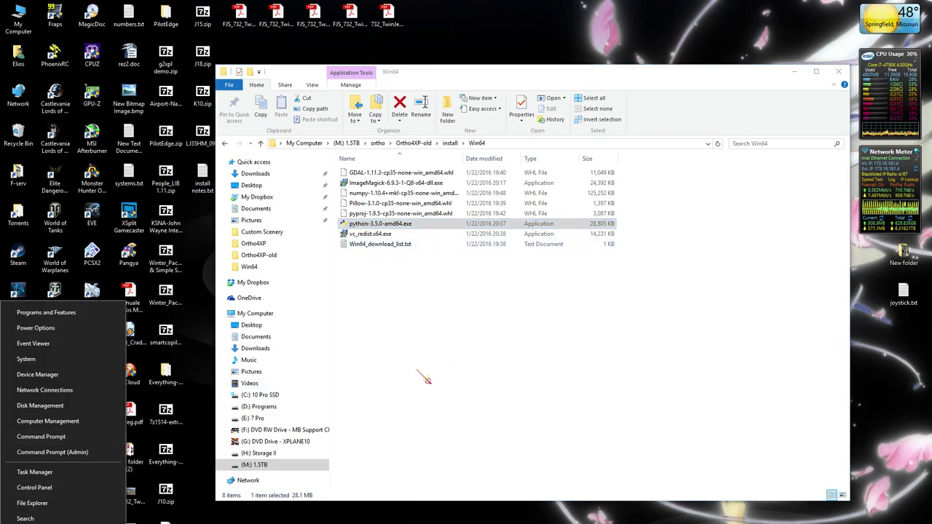
click(44, 436)
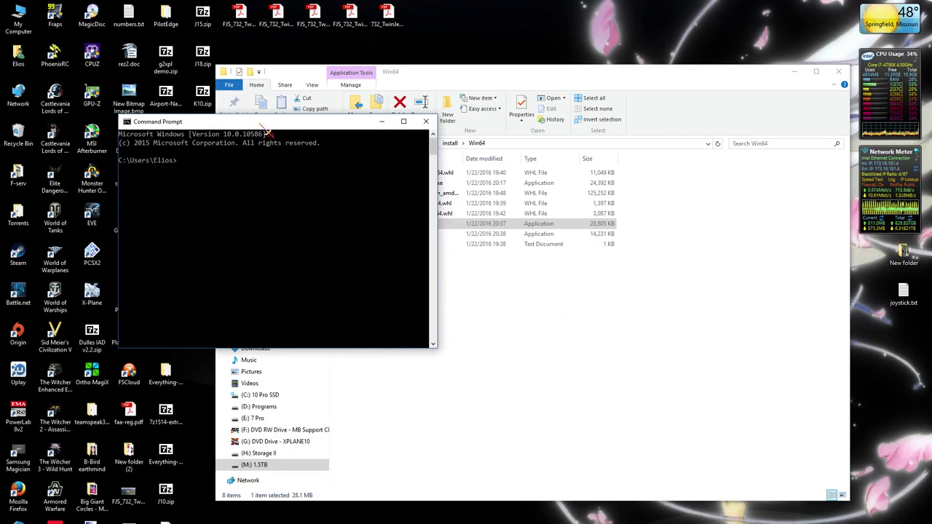
drag(283, 123, 486, 123)
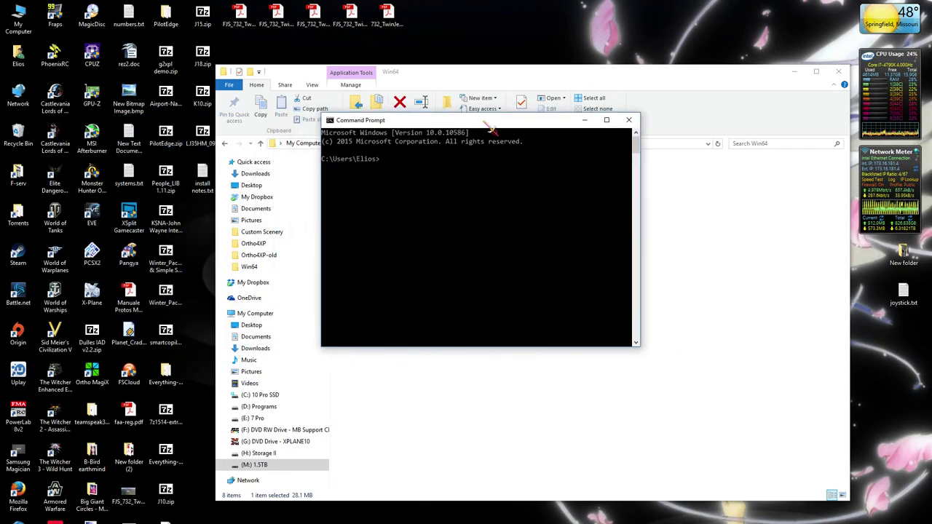
double_click(203, 181)
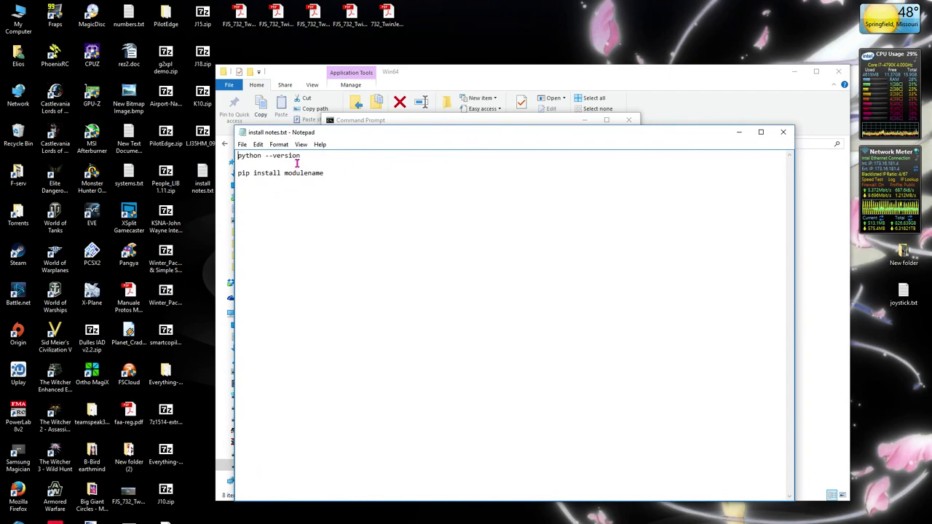
drag(305, 156, 236, 156)
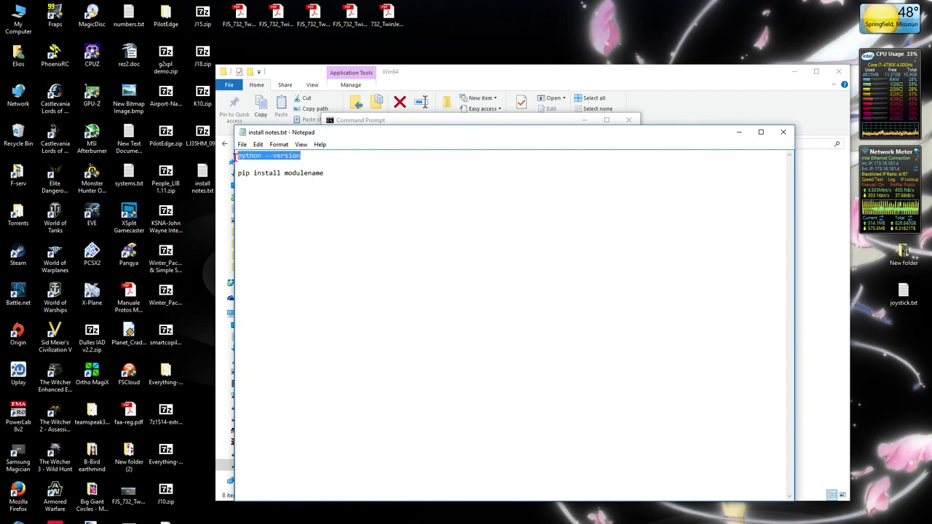
click(437, 122)
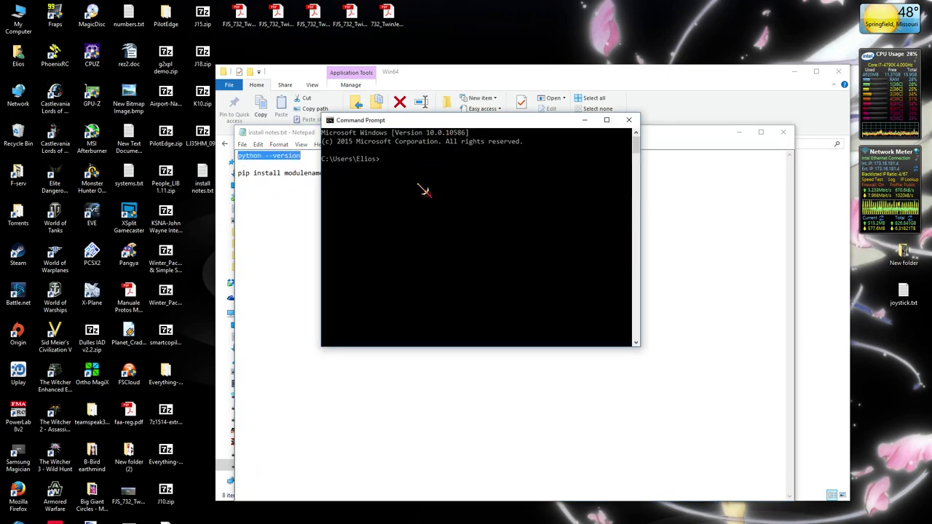
right_click(295, 169)
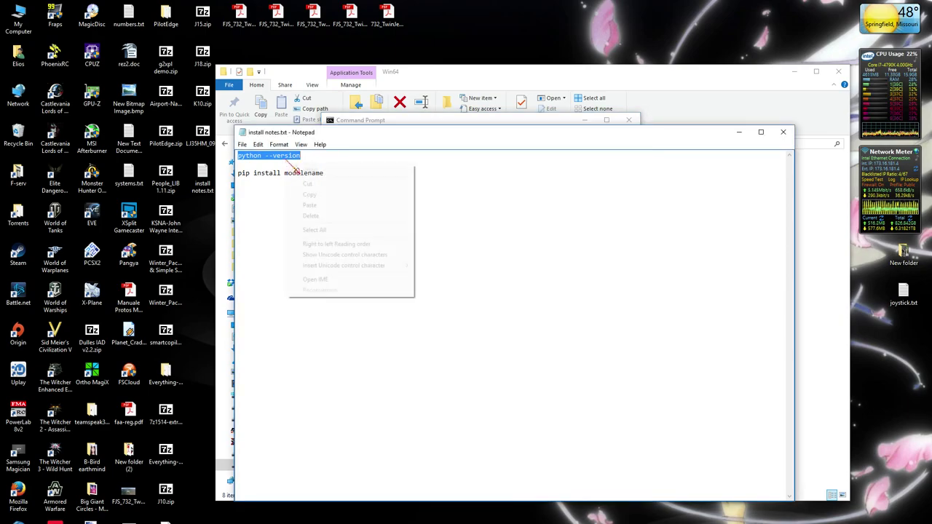
click(332, 195)
click(377, 121)
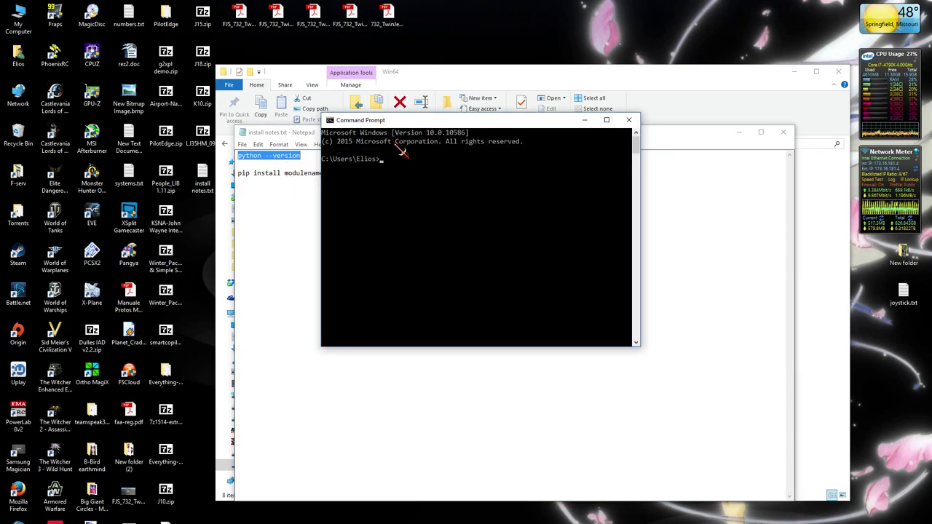
right_click(400, 151)
key(Return)
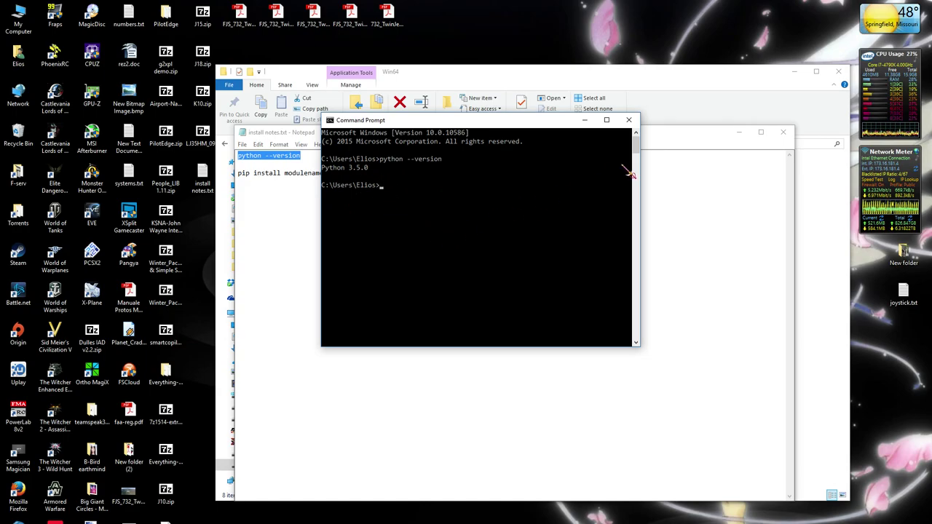
click(628, 119)
click(709, 248)
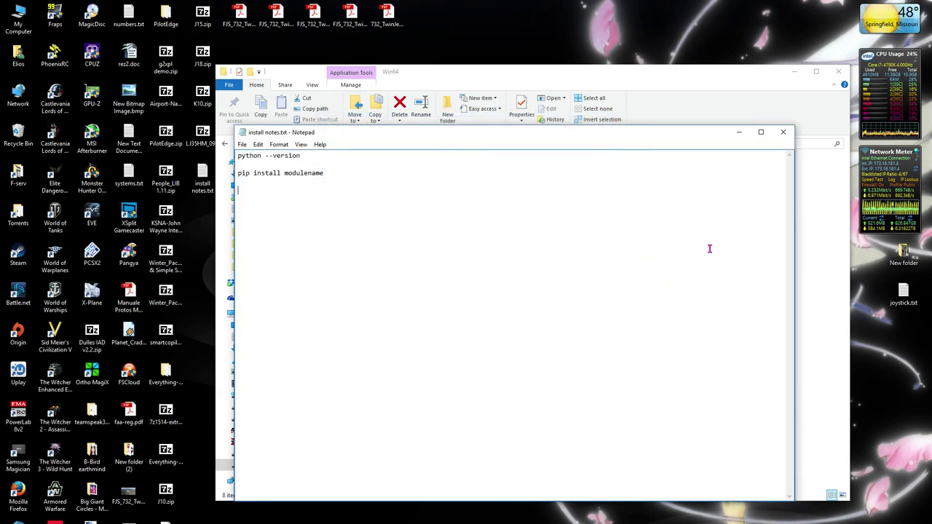
click(783, 132)
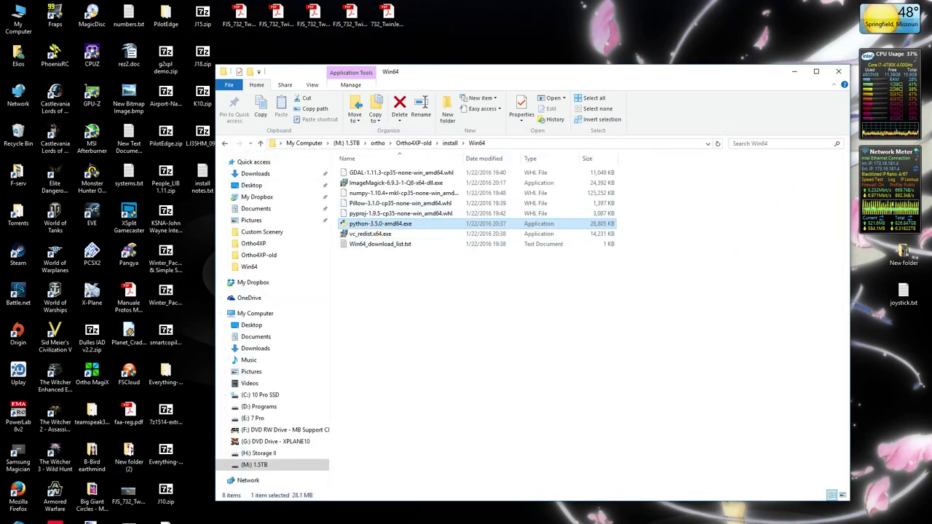
Open a Command Prompt alongside the install notes and Win64_download_list.txt, arranging the windows.
key(super+x)
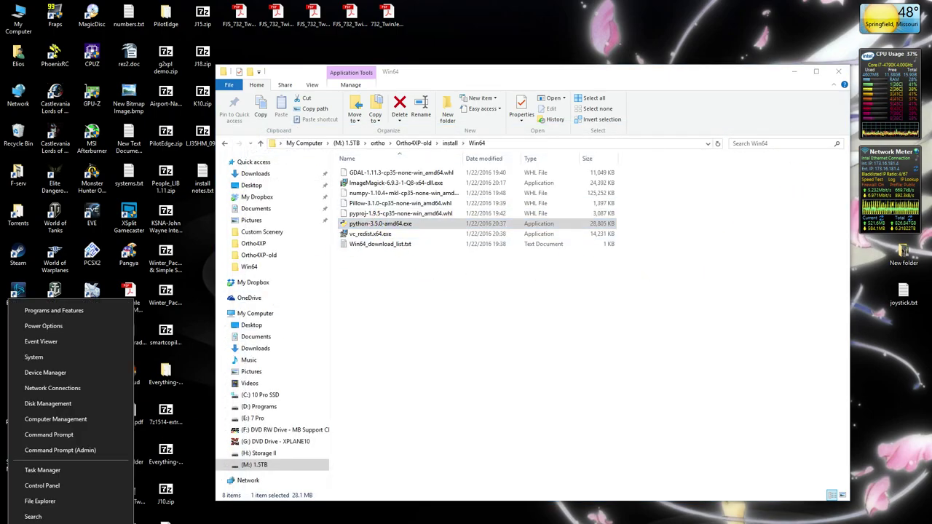
click(73, 436)
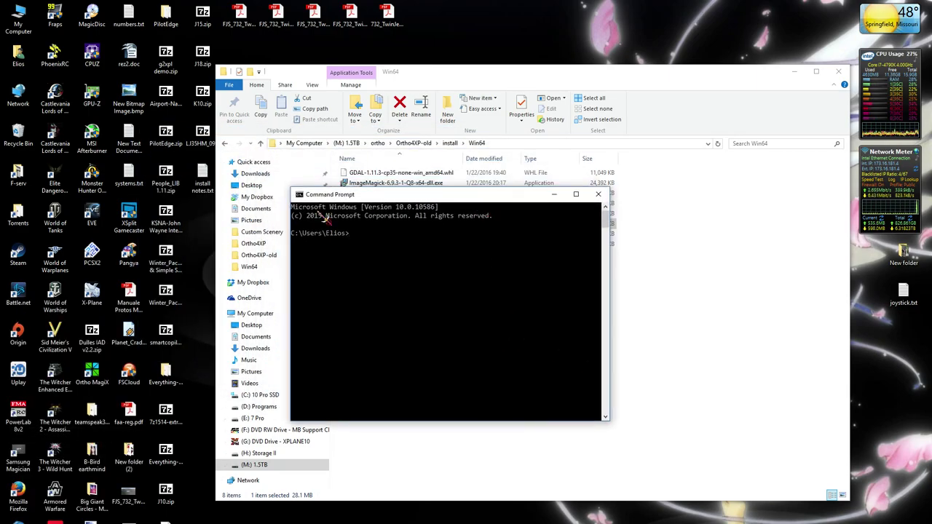
double_click(203, 182)
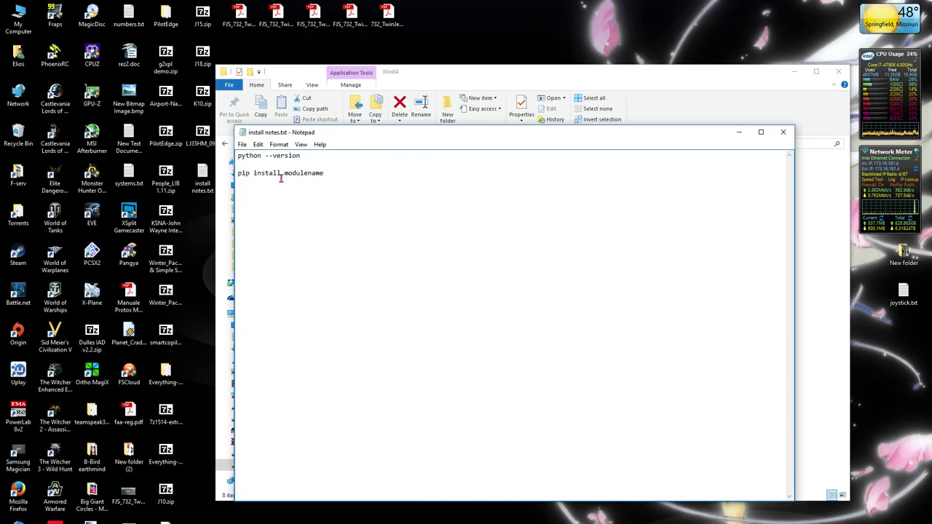
drag(238, 173, 277, 173)
click(738, 132)
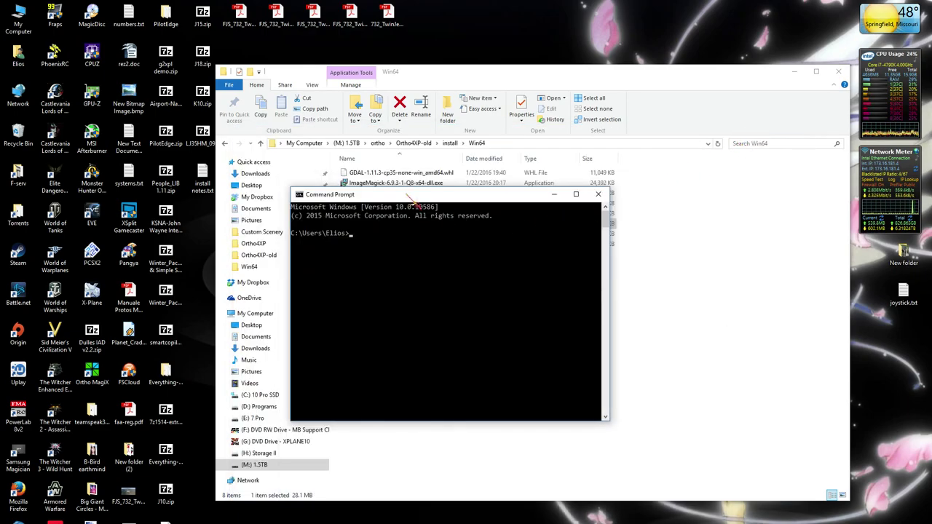
drag(519, 186, 595, 214)
double_click(380, 244)
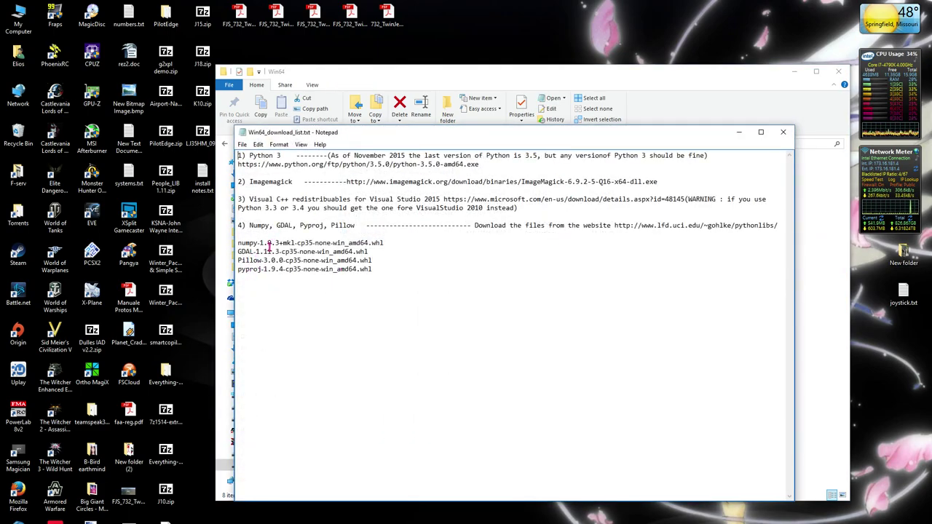
drag(489, 133, 341, 76)
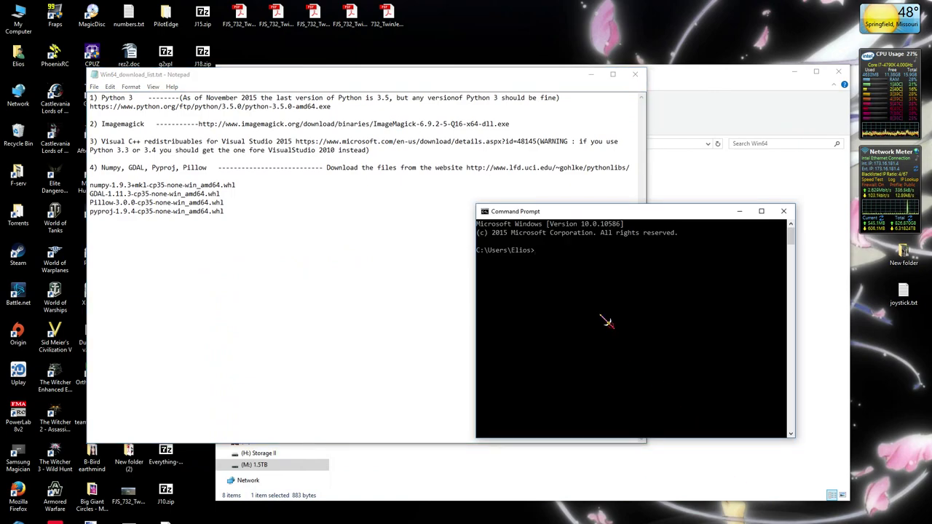
Run 'pip install numpy' and widen the console to read the already-satisfied result.
text(ip install n)
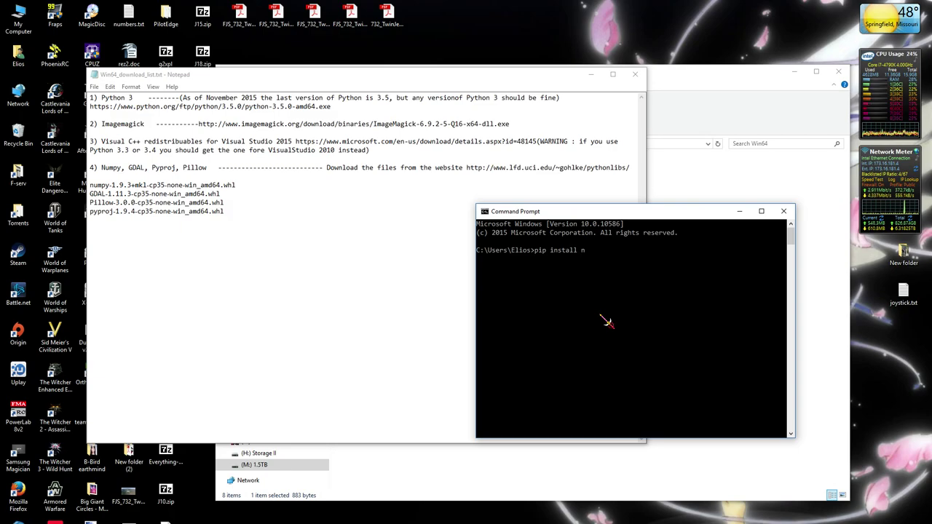
text(umpyu)
key(BackSpace)
key(Return)
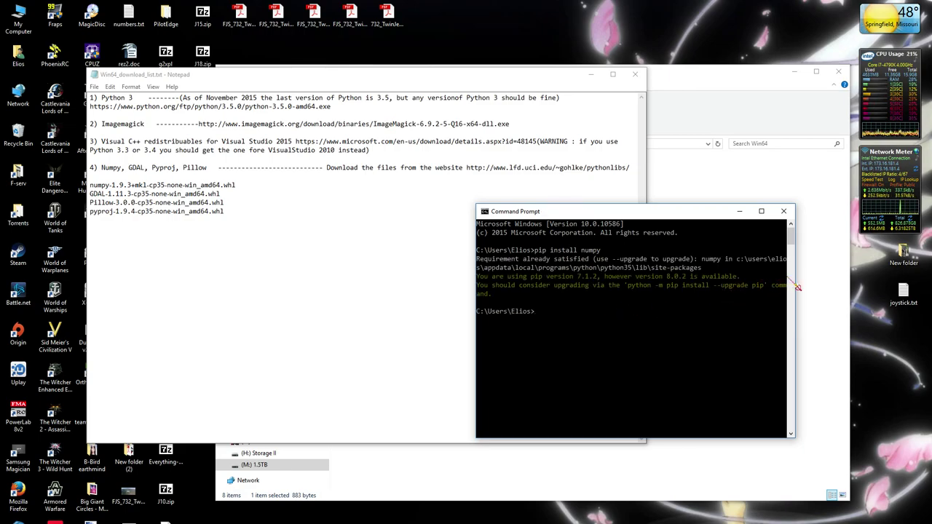
drag(794, 283, 855, 276)
drag(704, 217, 559, 209)
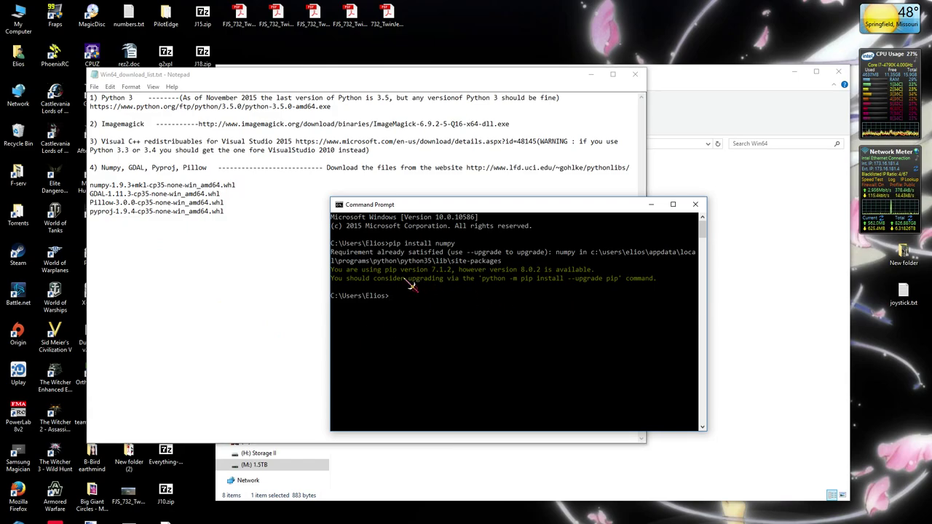
Recall the previous command, change it to 'pip install GDAL' and run it.
key(Up)
key(BackSpace)
key(BackSpace)
key(BackSpace)
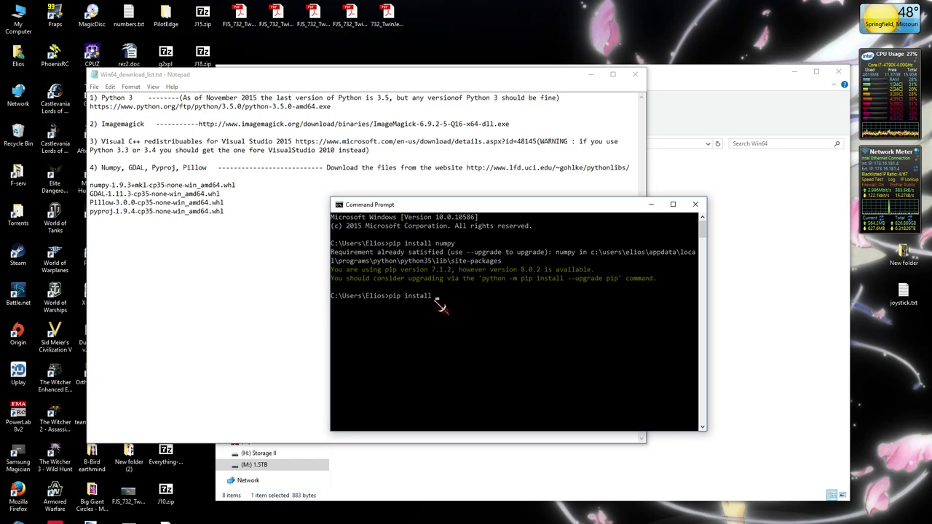
text(GDAL)
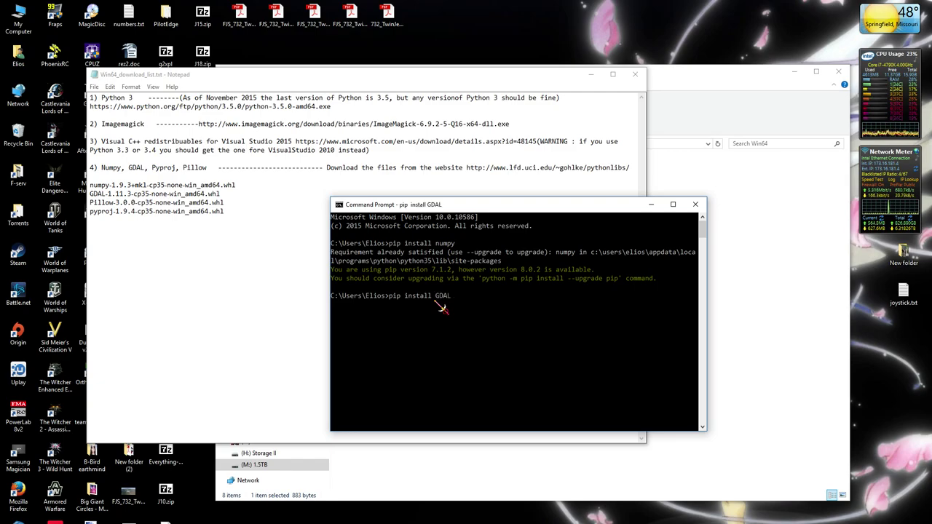
key(Return)
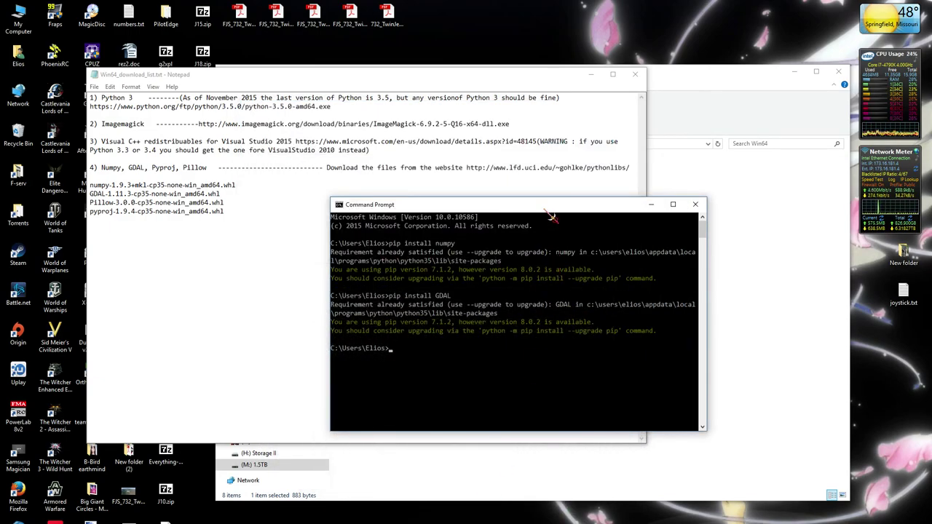
drag(546, 210, 616, 203)
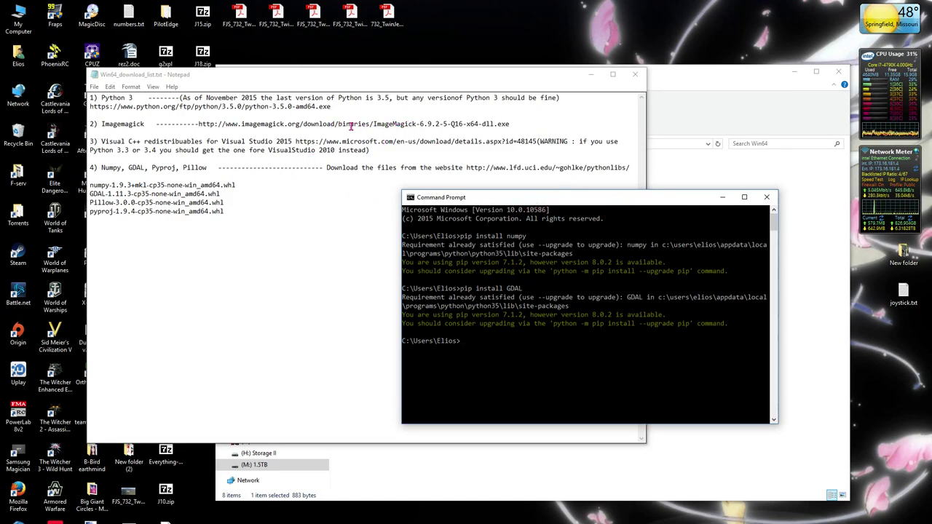
Minimize Win64_download_list.txt and bring the Win64 folder in front of Command Prompt.
drag(198, 124, 89, 123)
shift+click(509, 122)
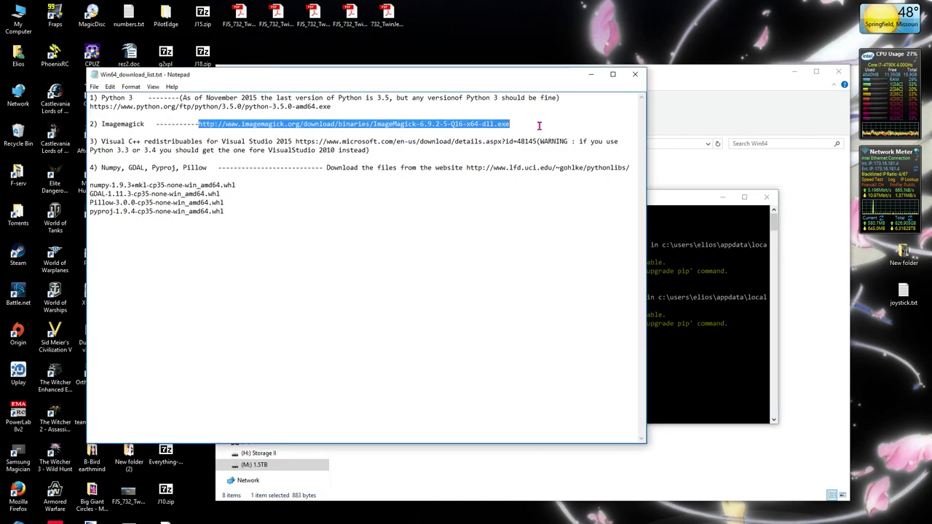
click(492, 209)
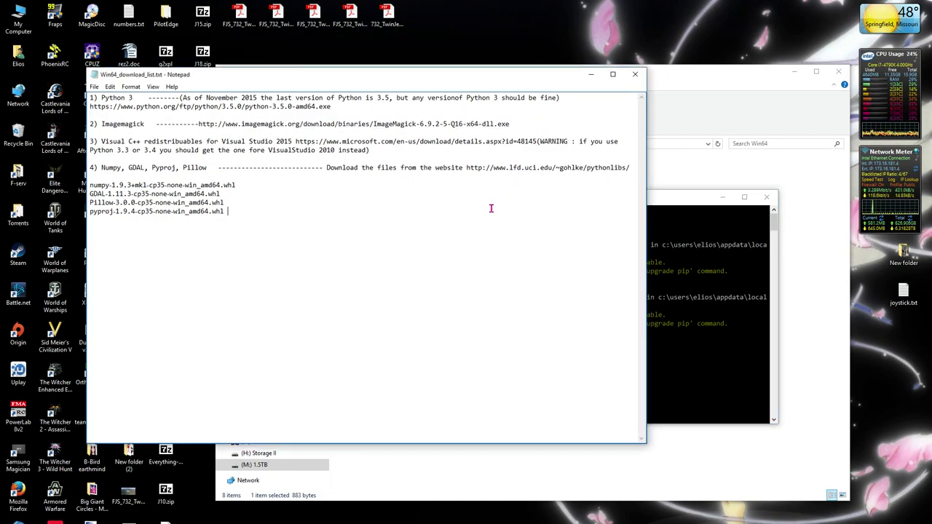
click(594, 76)
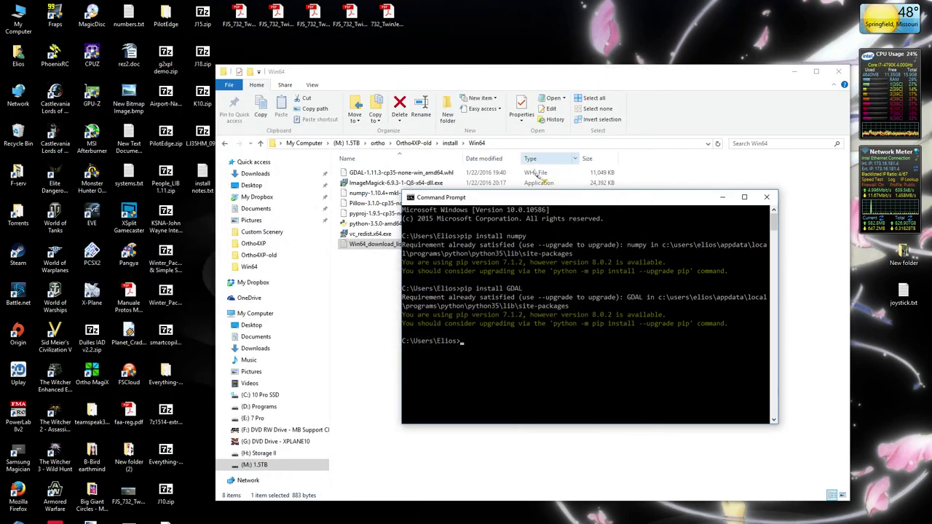
drag(518, 200, 556, 255)
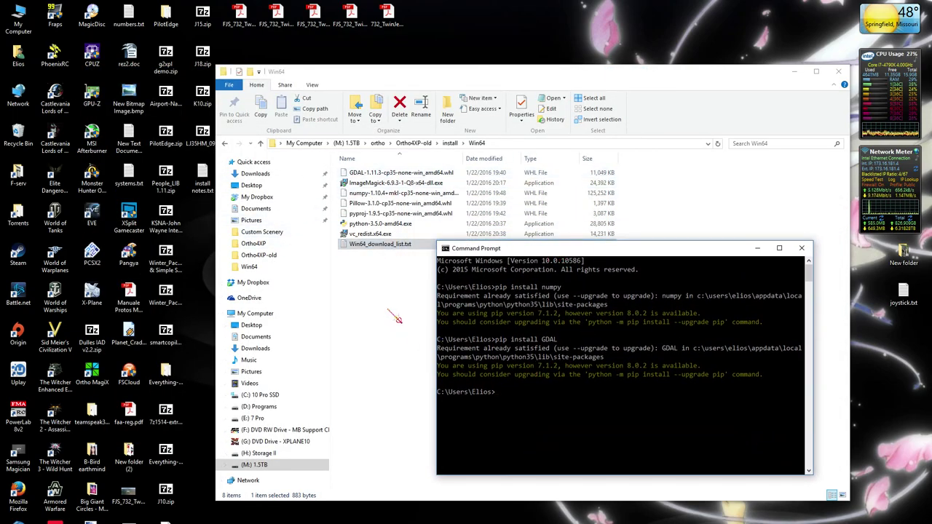
drag(522, 77, 416, 71)
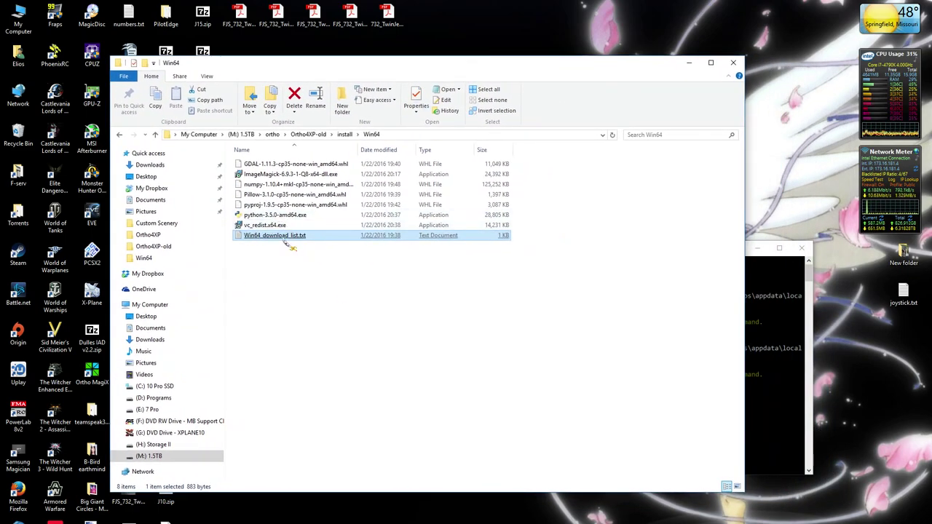
Launch Ortho4XP.py from ortho > Ortho4XP and position the tile builder window.
click(271, 134)
double_click(256, 206)
double_click(260, 367)
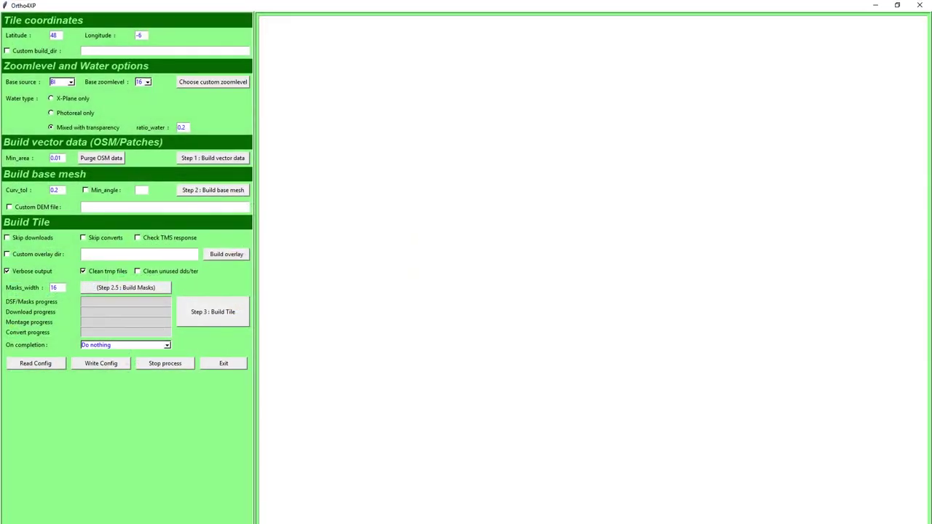
click(920, 6)
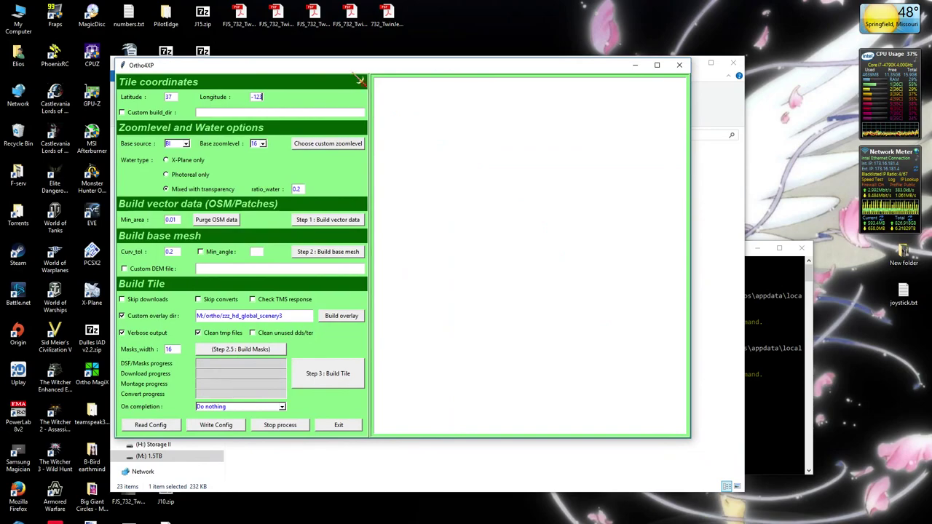
drag(367, 73, 456, 79)
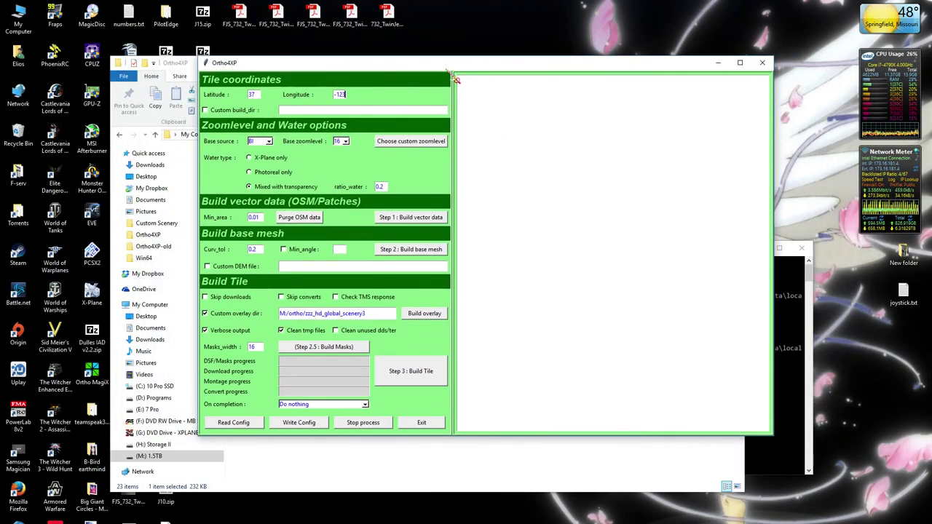
click(481, 472)
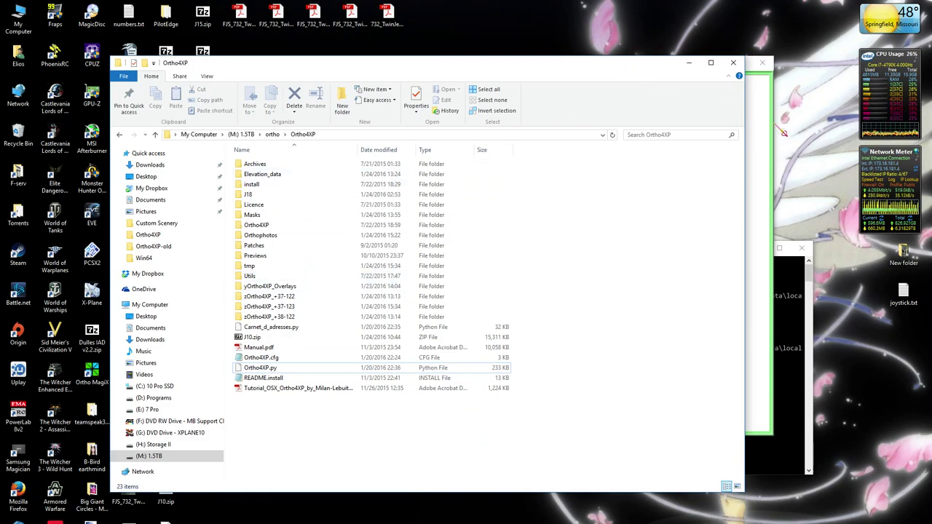
key(alt+Tab)
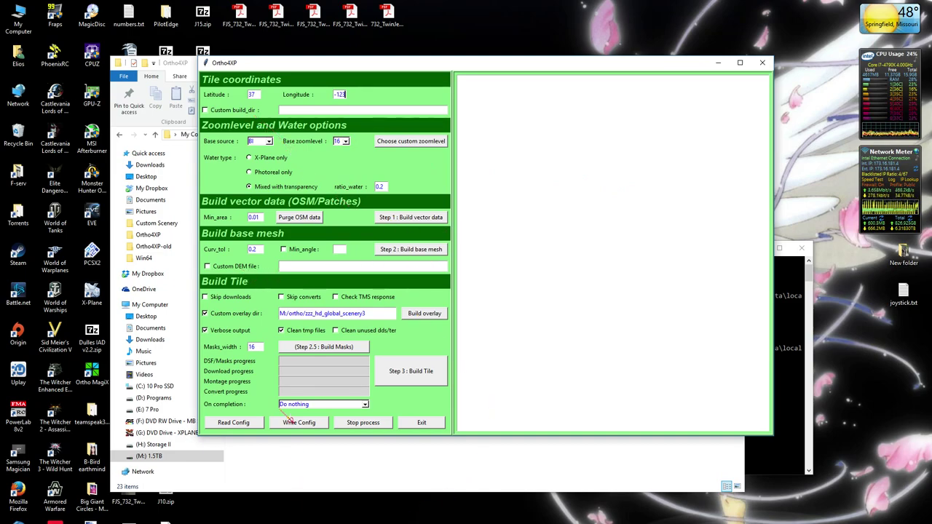
drag(248, 249, 257, 253)
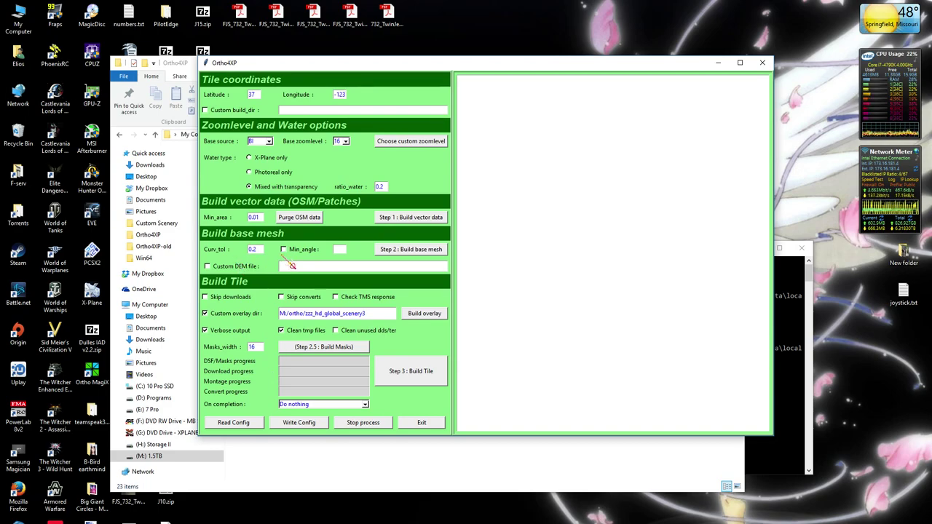
Bring the Twitch dashboard Firefox window forward from the taskbar.
mouse_move(228, 521)
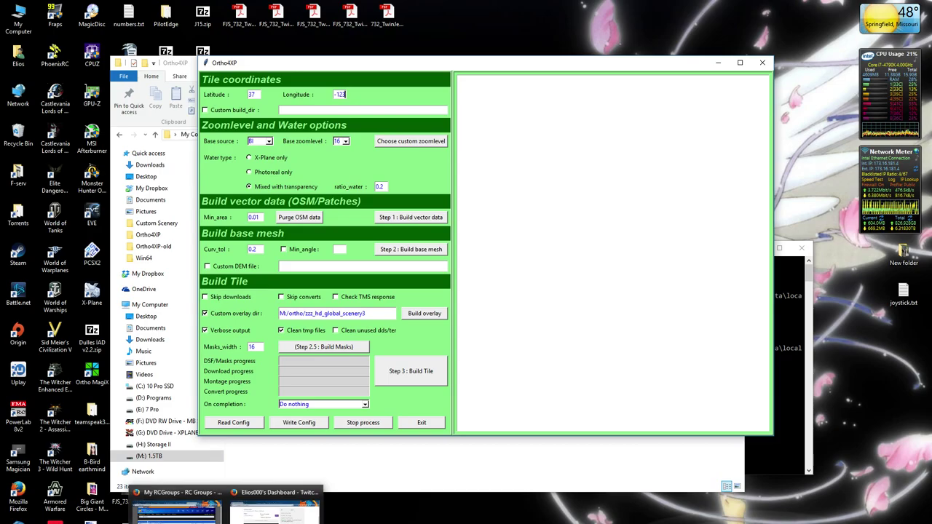
mouse_move(177, 509)
click(273, 508)
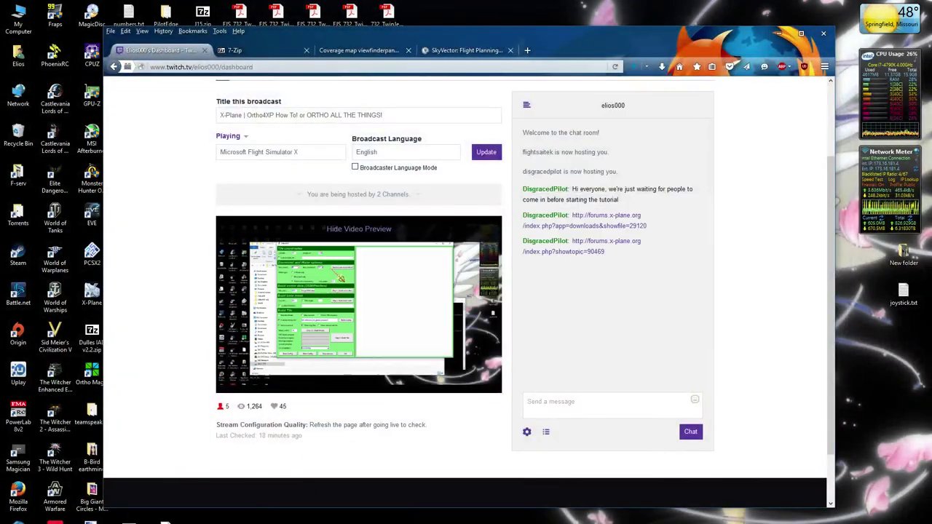
Open the elevation coverage map, request then dismiss J10.zip, and shift Firefox slightly right.
click(349, 50)
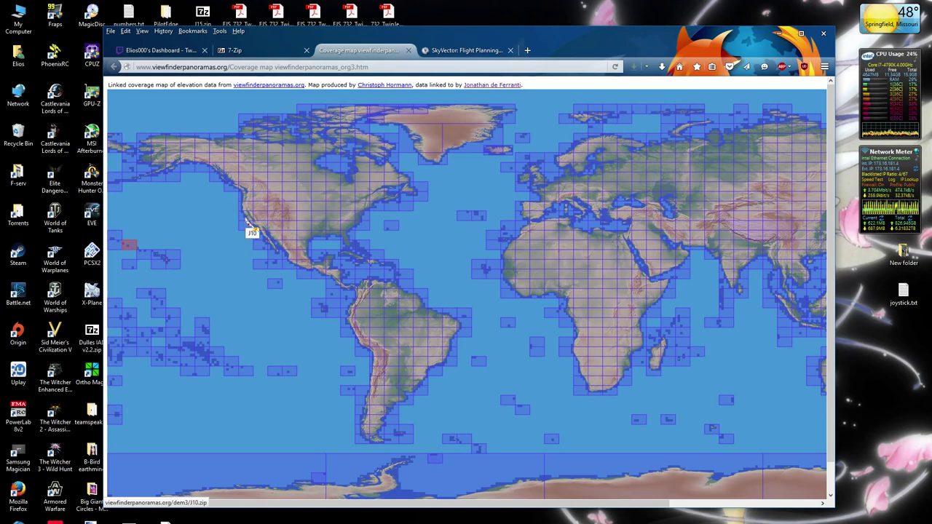
click(246, 224)
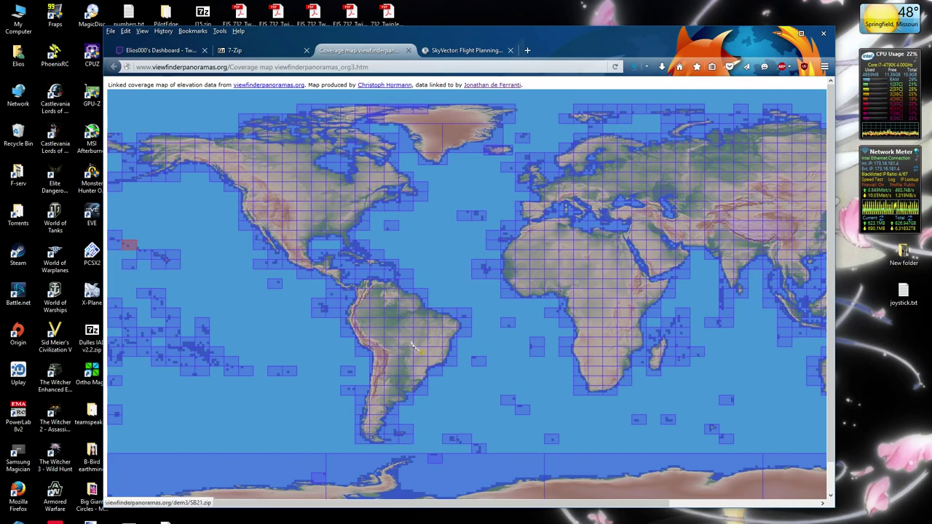
click(457, 123)
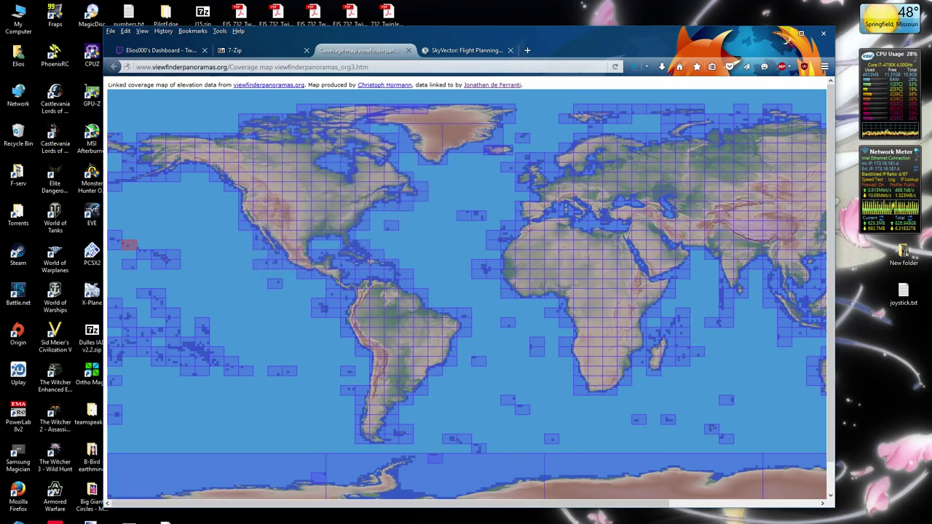
click(780, 33)
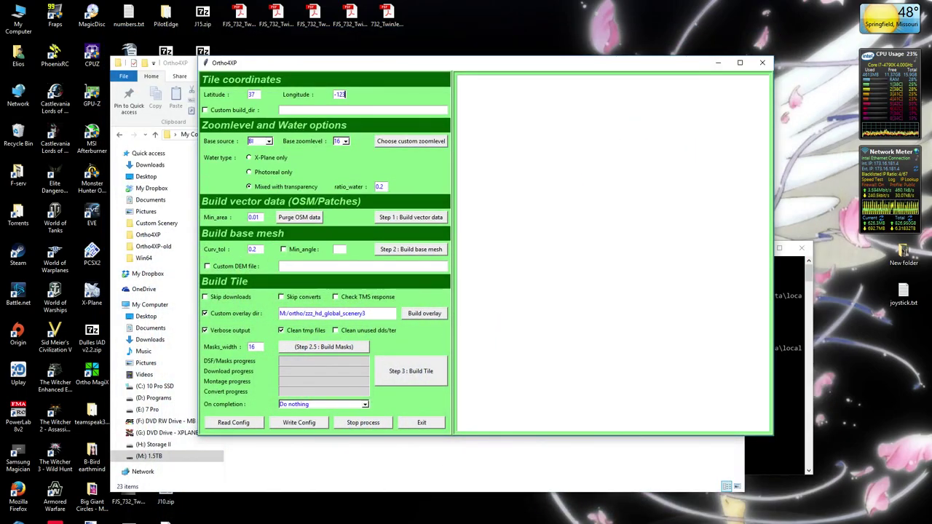
click(273, 513)
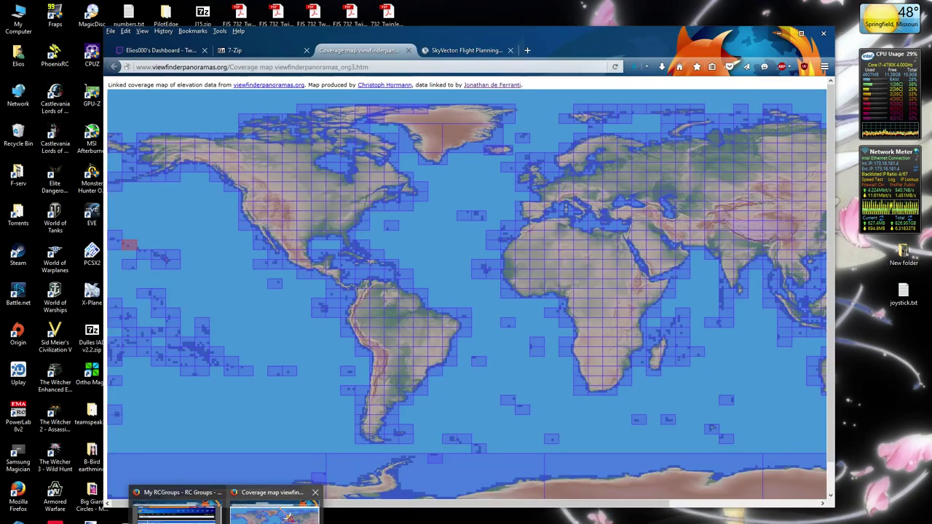
drag(456, 40, 487, 46)
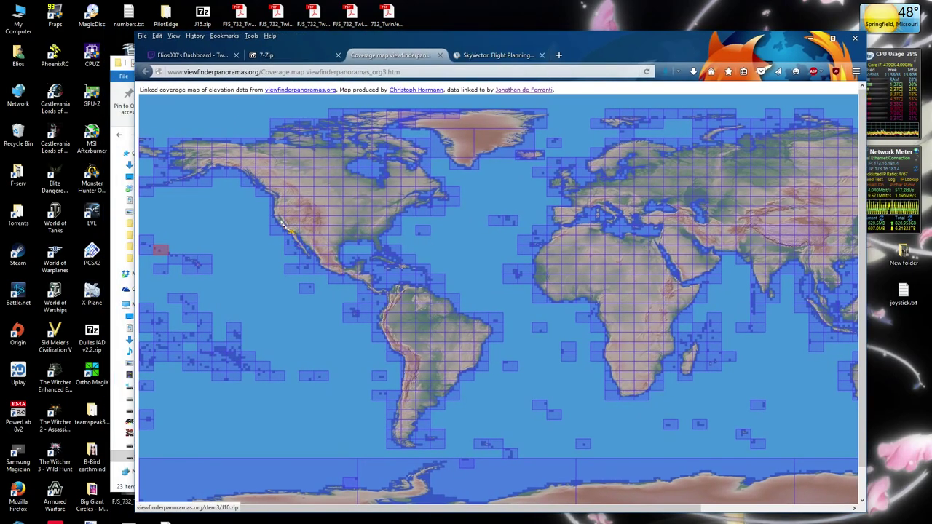
Switch to SkyVector and zoom the chart onto San Francisco Bay within the 37–38N, 122–123W box.
click(498, 57)
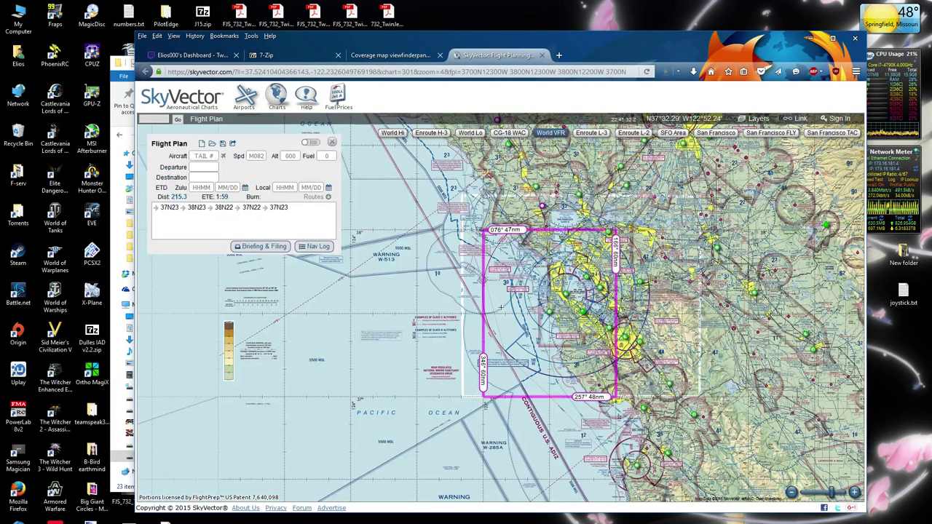
drag(424, 344, 401, 330)
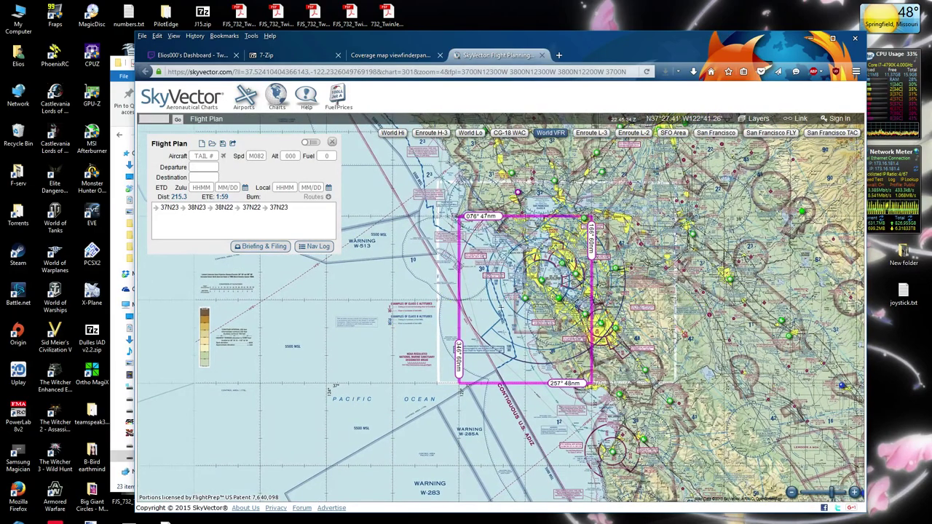
scroll(603, 354, up, 1)
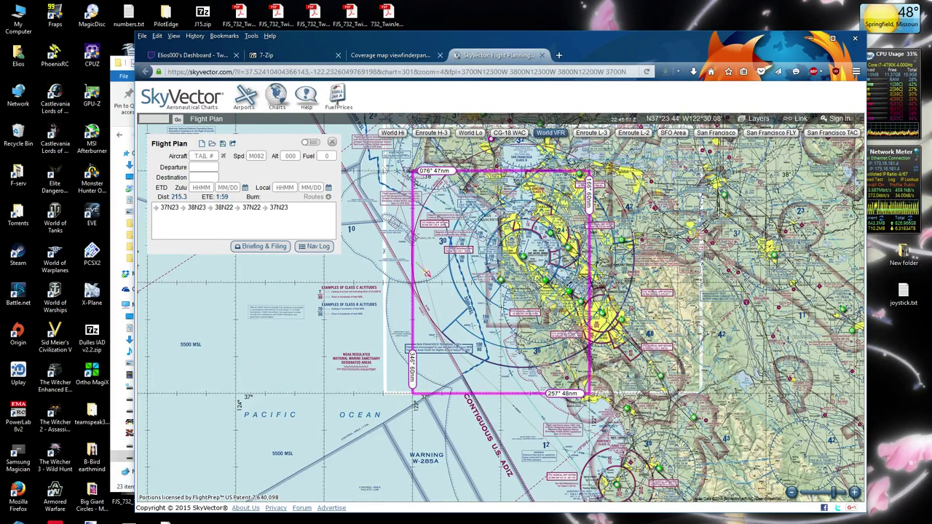
scroll(359, 172, up, 2)
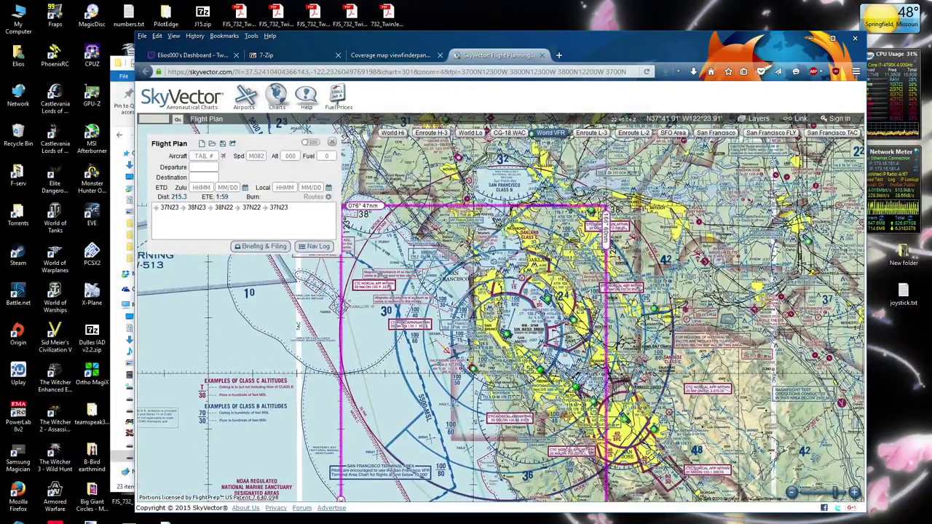
drag(445, 348, 452, 281)
scroll(448, 325, down, 1)
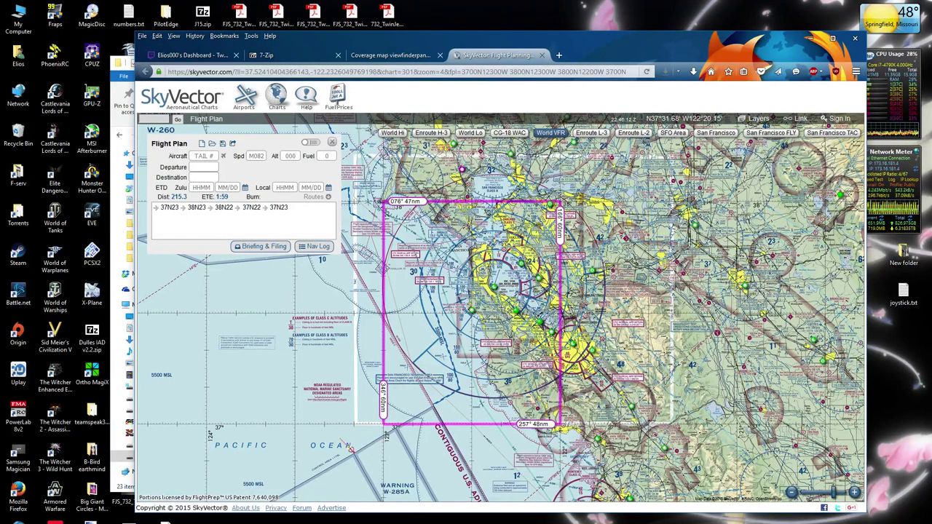
scroll(342, 450, up, 1)
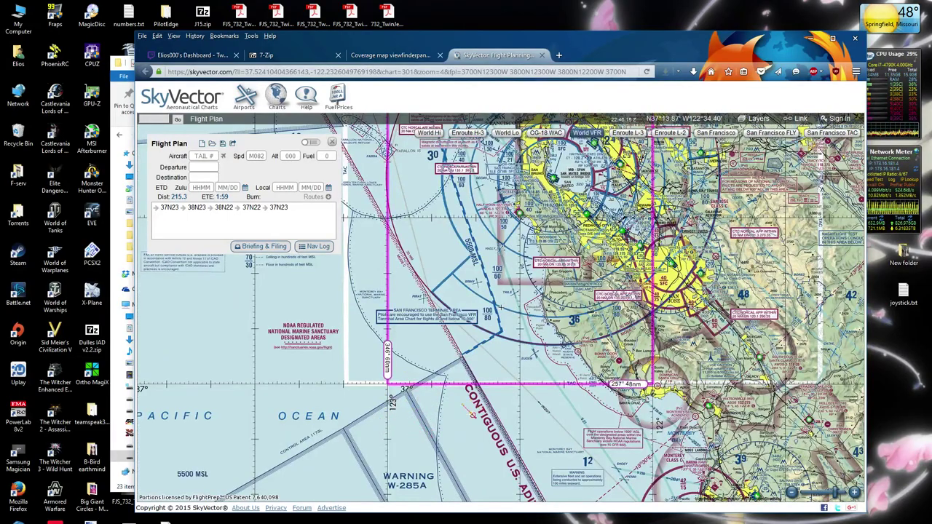
drag(491, 264, 483, 372)
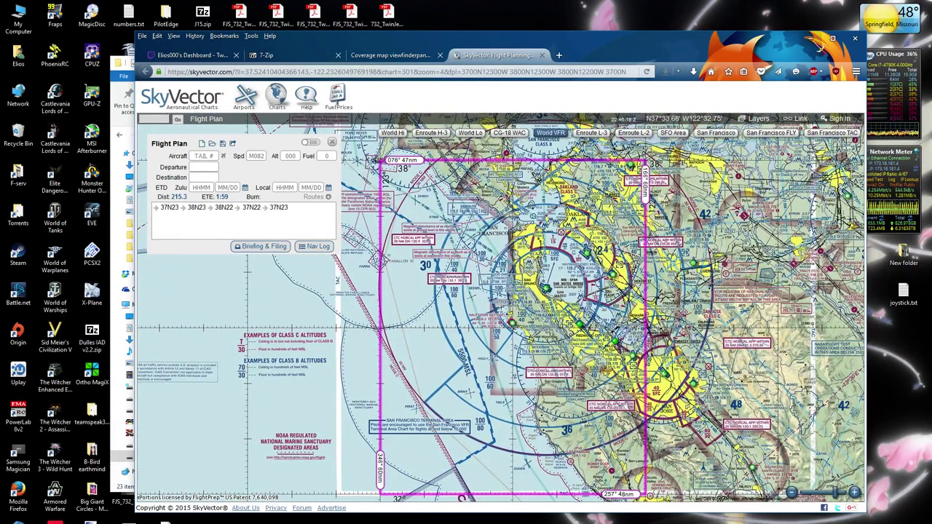
View the 7-Zip homepage in Firefox, then minimize the browser so Ortho4XP shows.
click(279, 62)
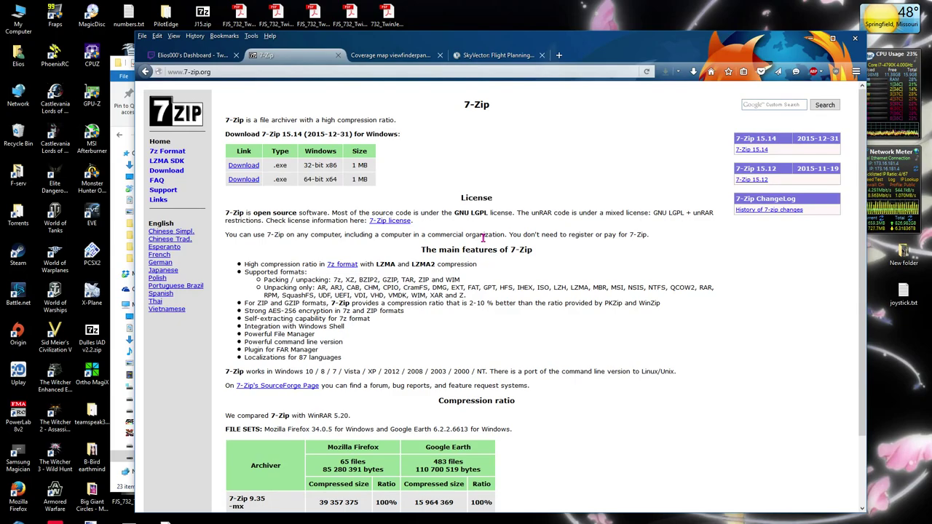
click(810, 43)
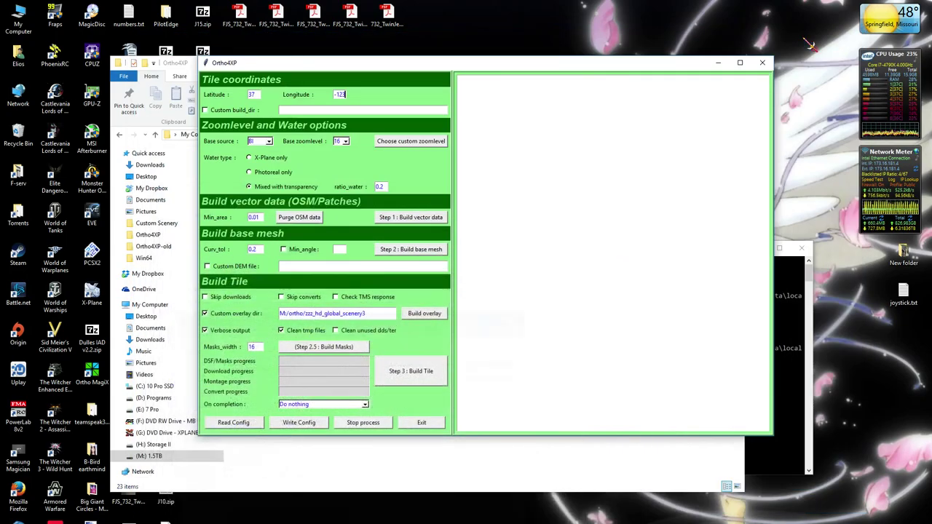
Browse to C:\Program Files\7-Zip, inspect 7z.dll, 7z.exe and 7-zip.dll, then close that window.
click(378, 468)
double_click(21, 21)
double_click(333, 186)
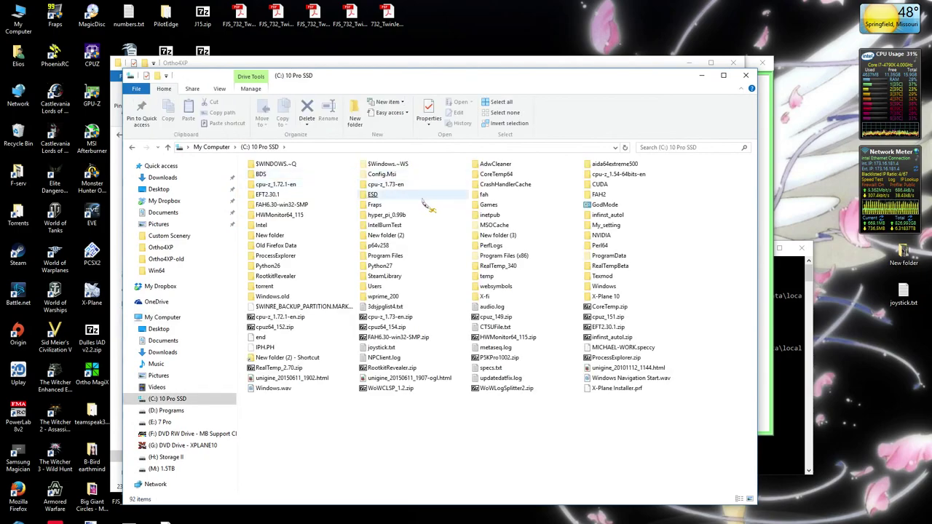
double_click(411, 256)
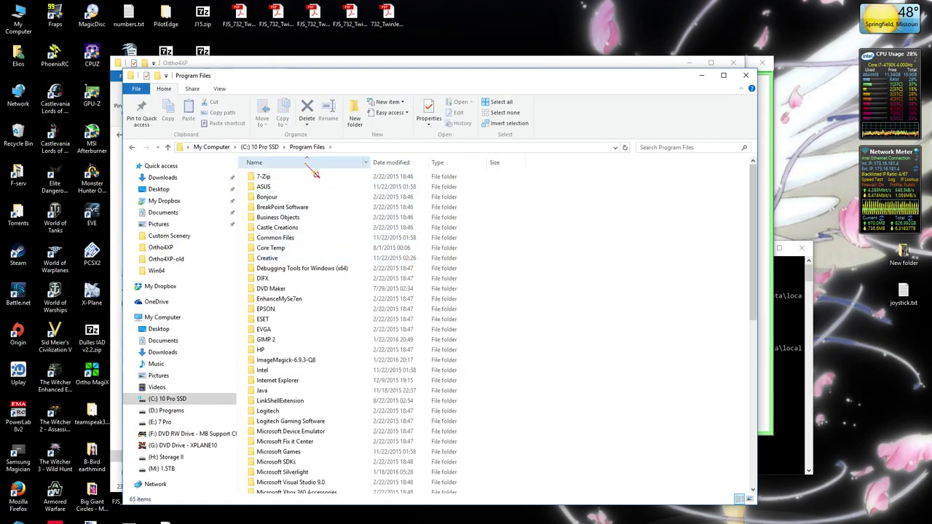
double_click(291, 176)
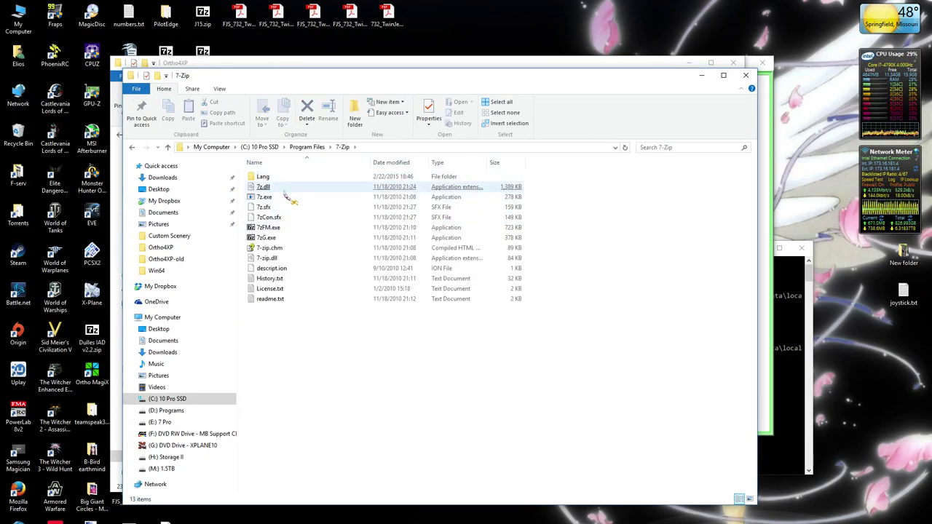
click(283, 188)
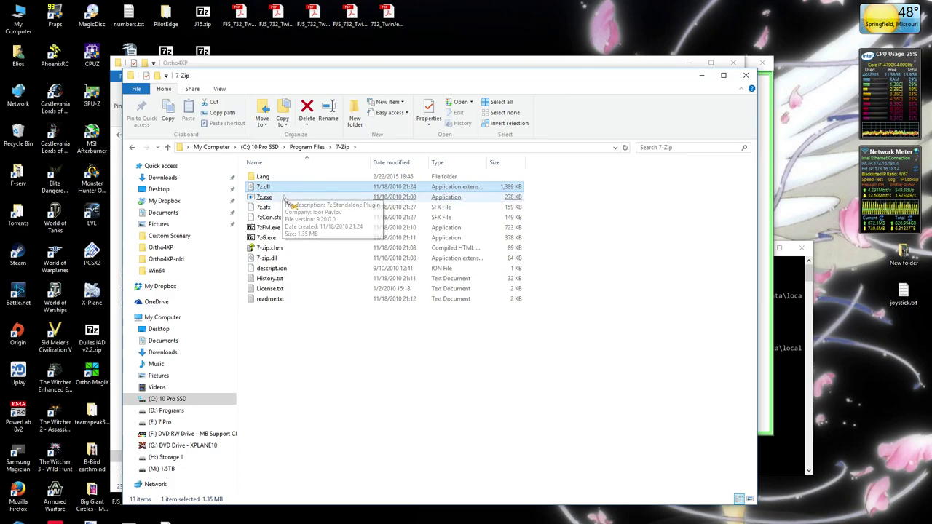
click(285, 198)
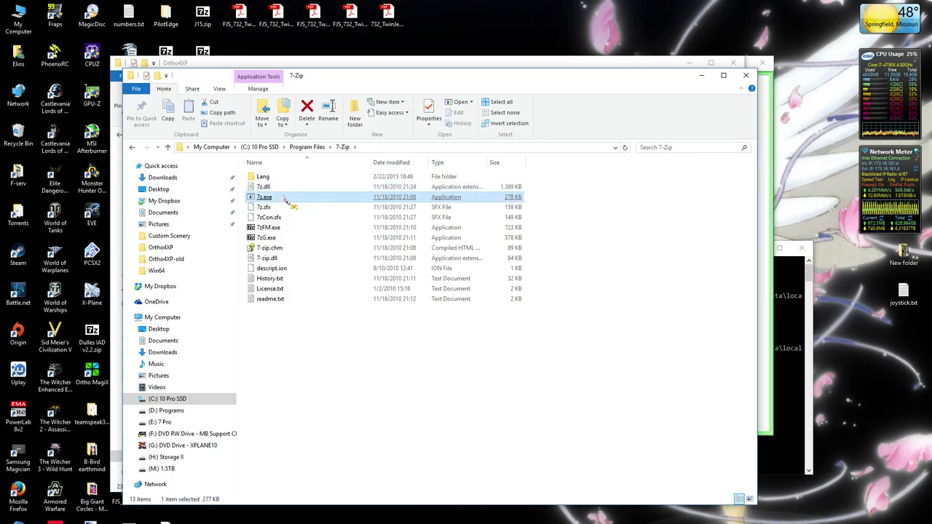
click(267, 260)
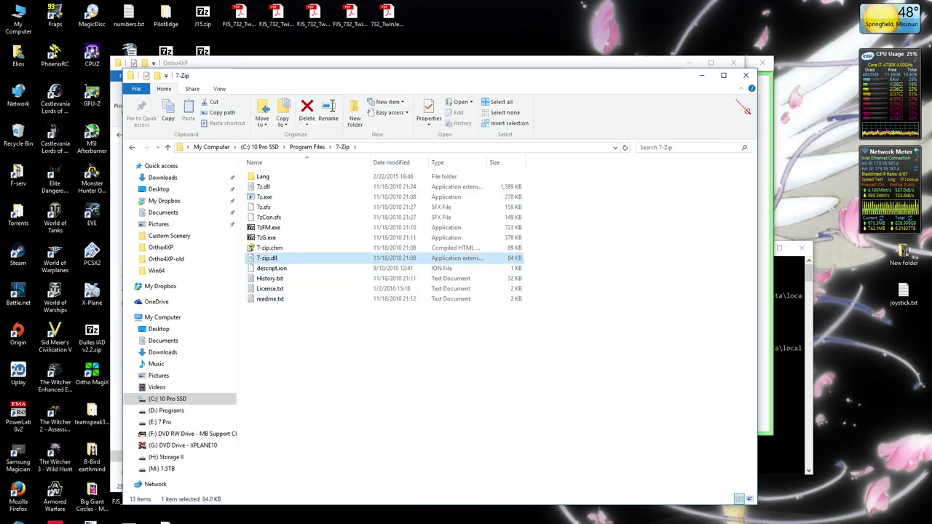
click(746, 75)
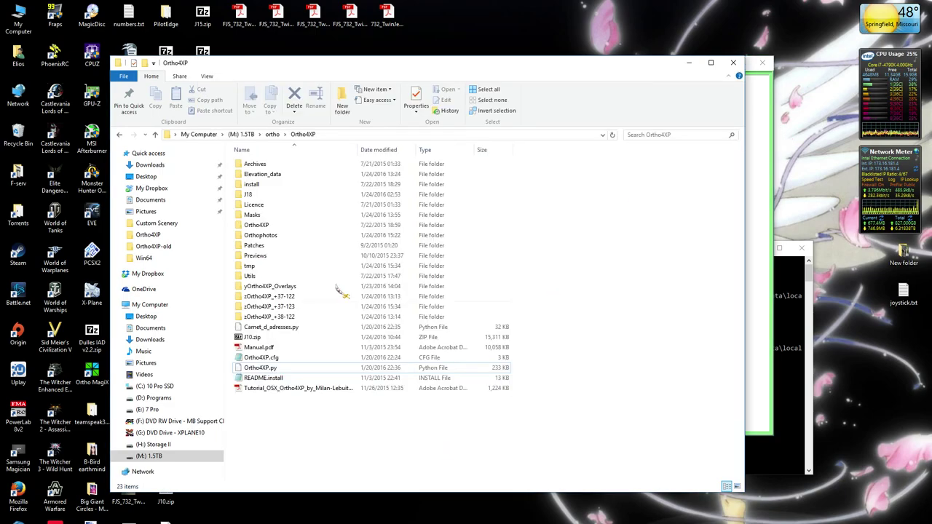
Go up to the ortho folder and extract +38-076.dsf into its own +38-076 folder.
double_click(250, 278)
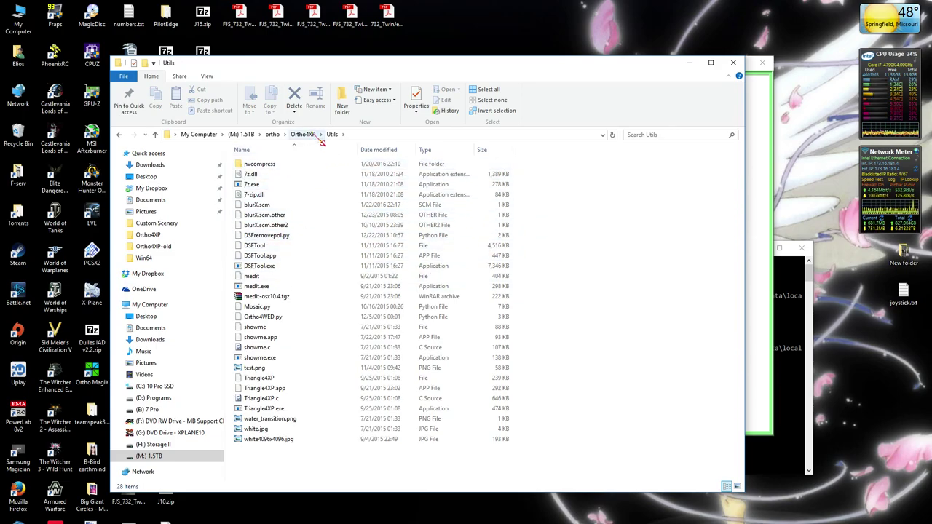
click(303, 135)
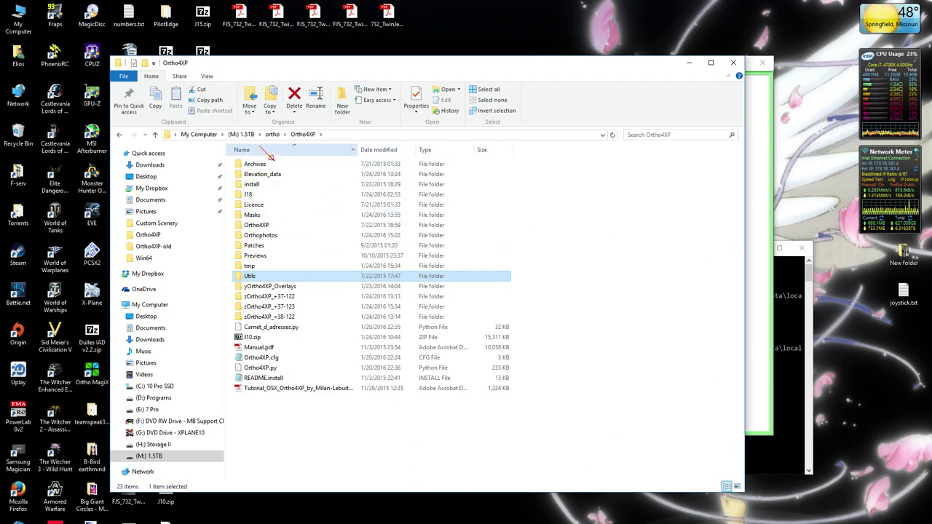
click(272, 135)
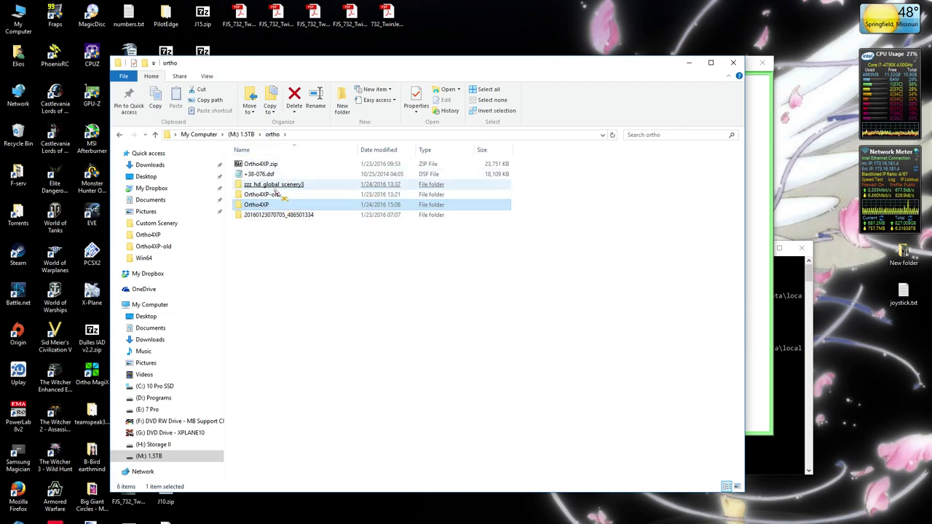
drag(276, 186, 277, 194)
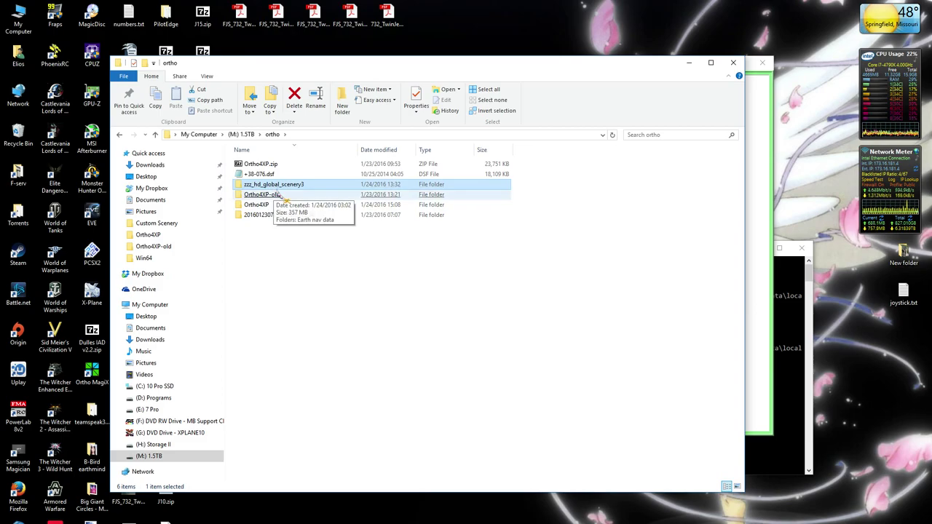
click(269, 174)
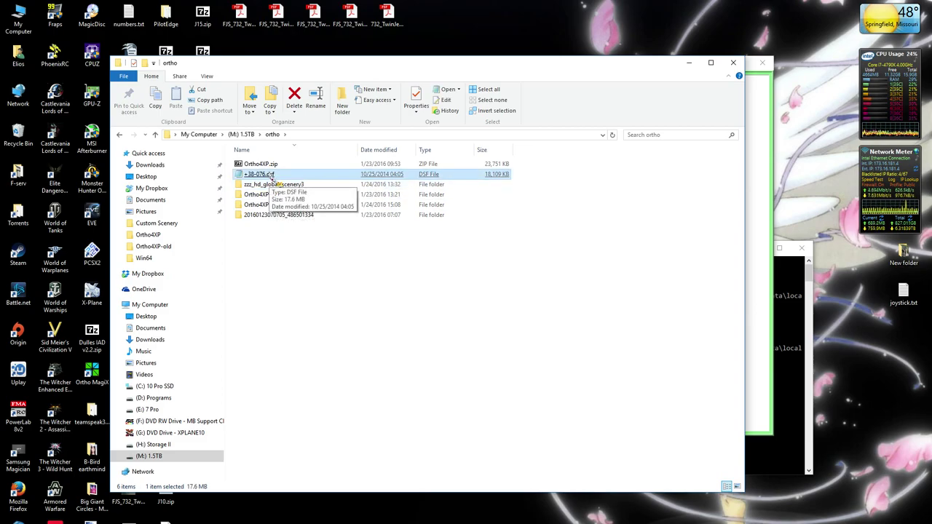
right_click(273, 177)
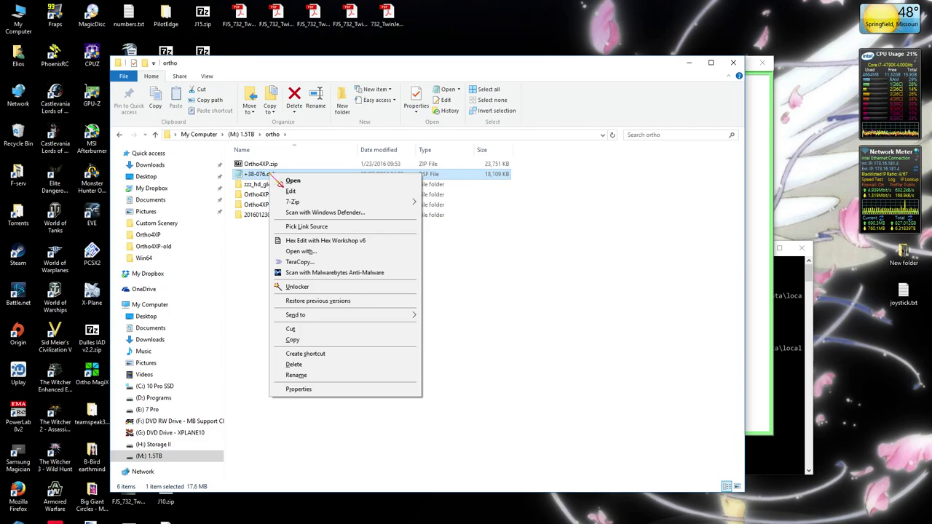
mouse_move(295, 201)
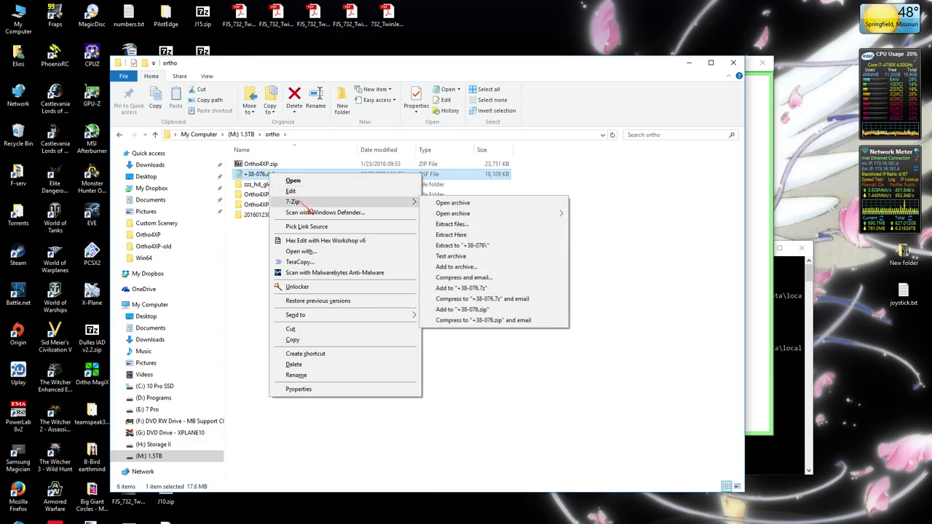
click(495, 246)
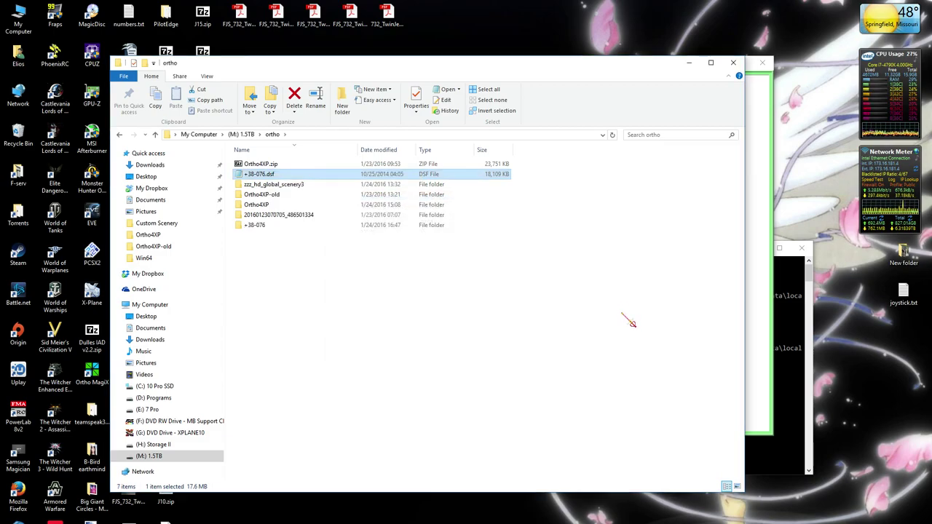
Move the extracted +38-076.dsf up into the ortho folder and drag Explorer aside.
double_click(256, 225)
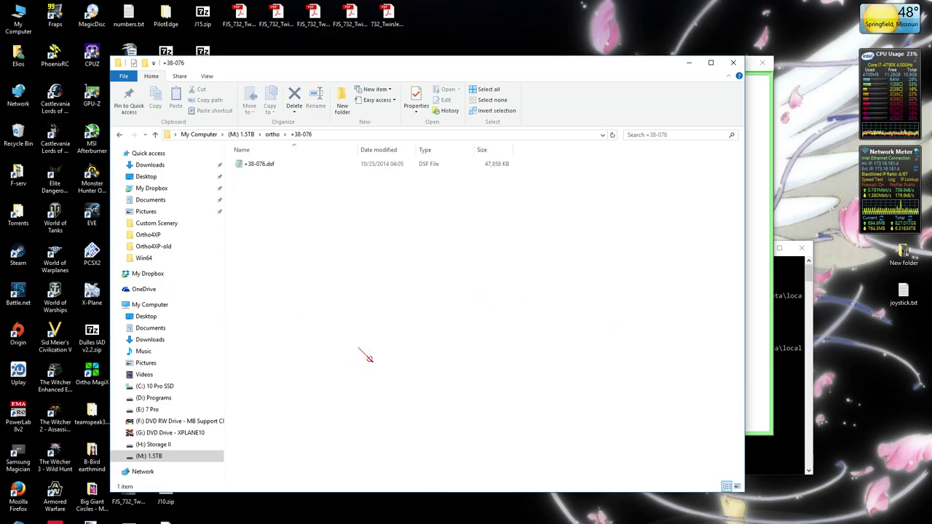
click(238, 166)
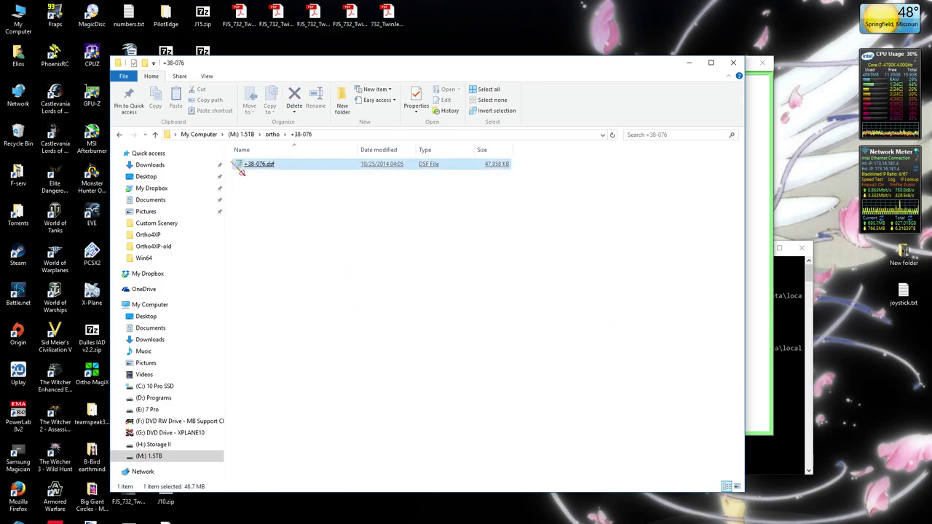
drag(263, 167, 272, 134)
click(272, 135)
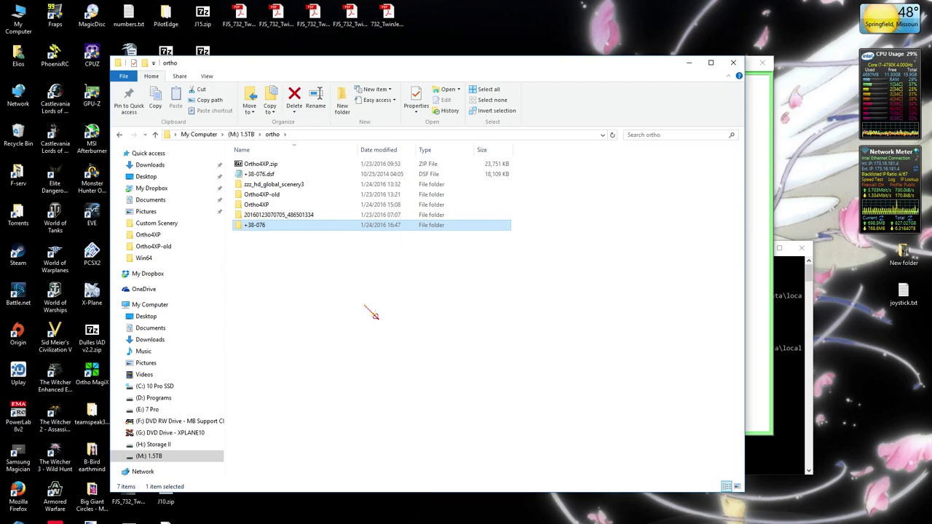
drag(419, 65, 417, 124)
Check +37-123.dsf in zzz_hd_global_scenery3 > Earth nav data > +30-130, then return to the overlay folder.
click(424, 72)
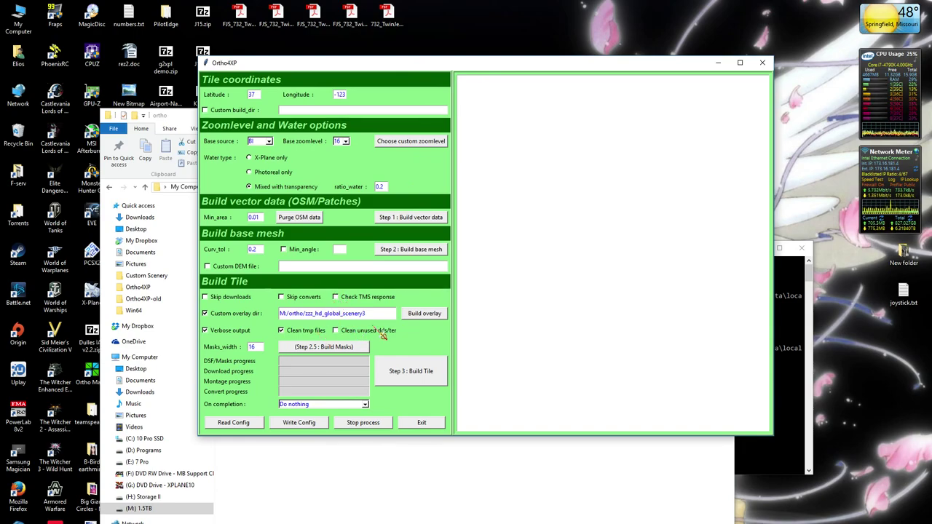
click(361, 490)
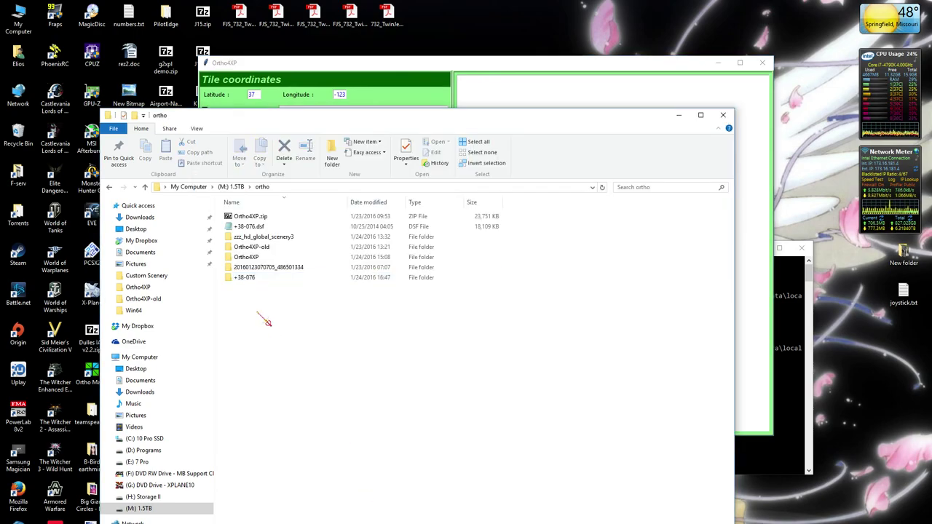
double_click(298, 237)
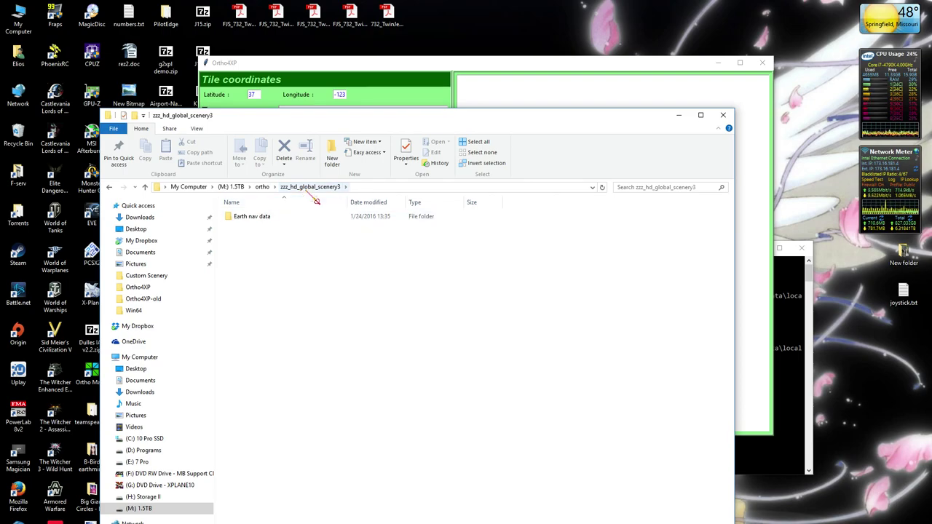
drag(318, 202, 251, 228)
double_click(251, 228)
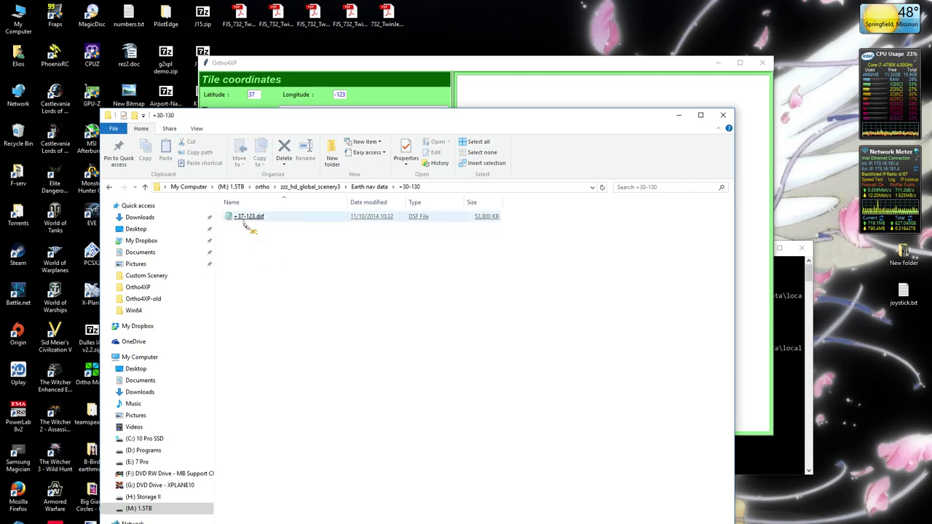
click(369, 187)
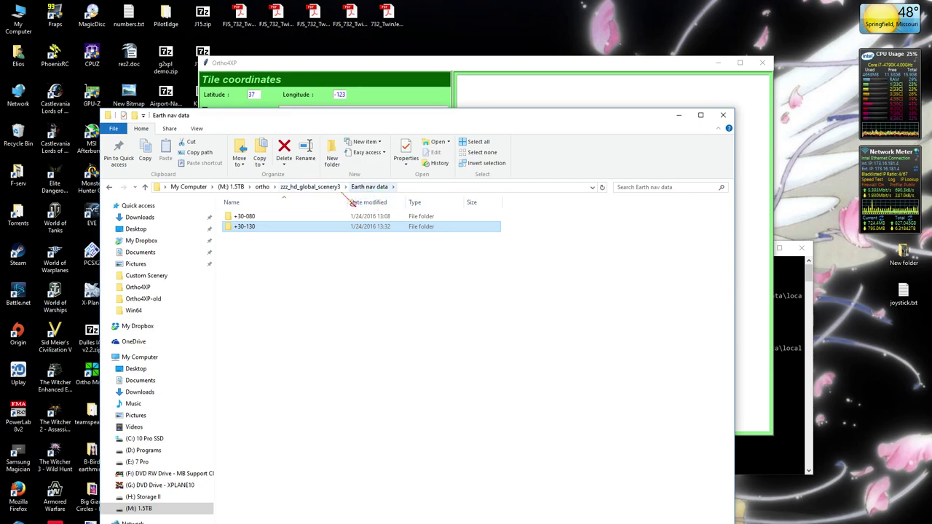
click(314, 187)
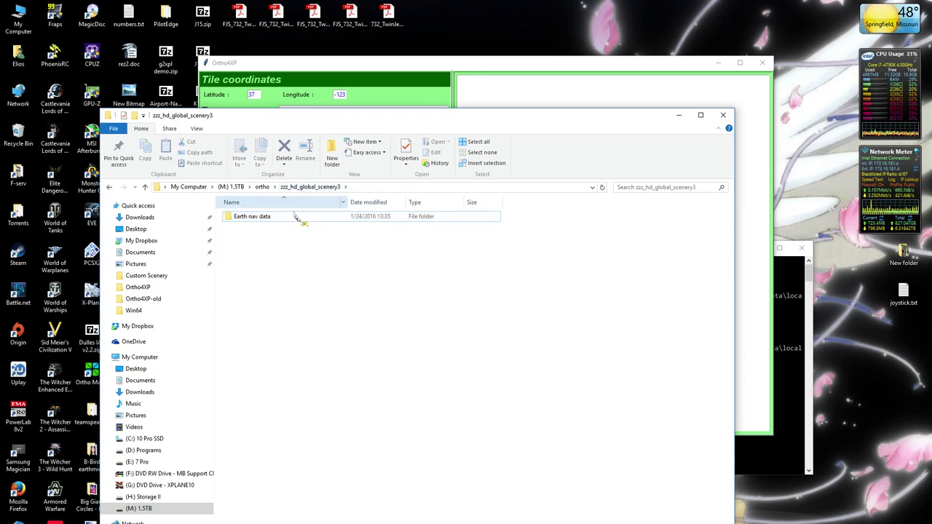
Close the File Explorer window to return to Ortho4XP's tile builder.
click(723, 116)
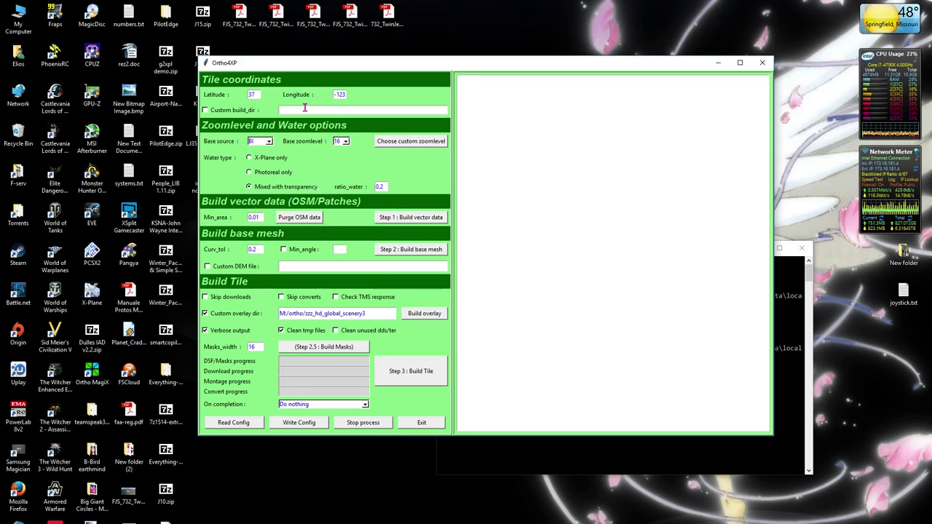
Run Step 1 vector build for +37-123, marking the KSFO airport log line until it completes in 42.46 sec.
click(399, 222)
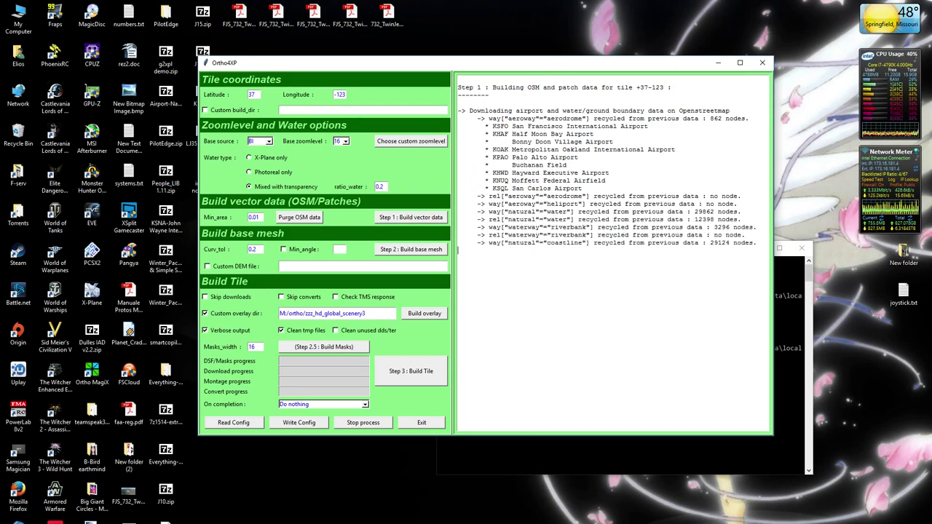
key(alt+Tab)
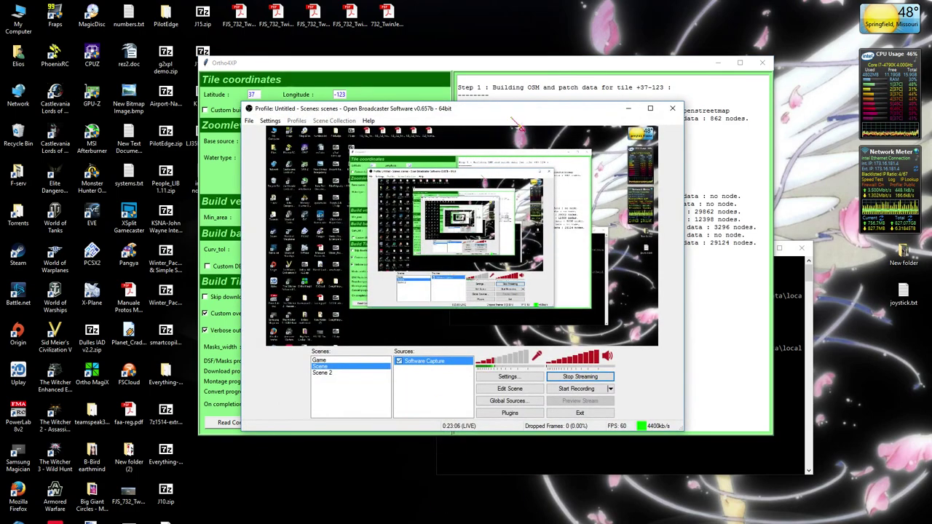
click(627, 109)
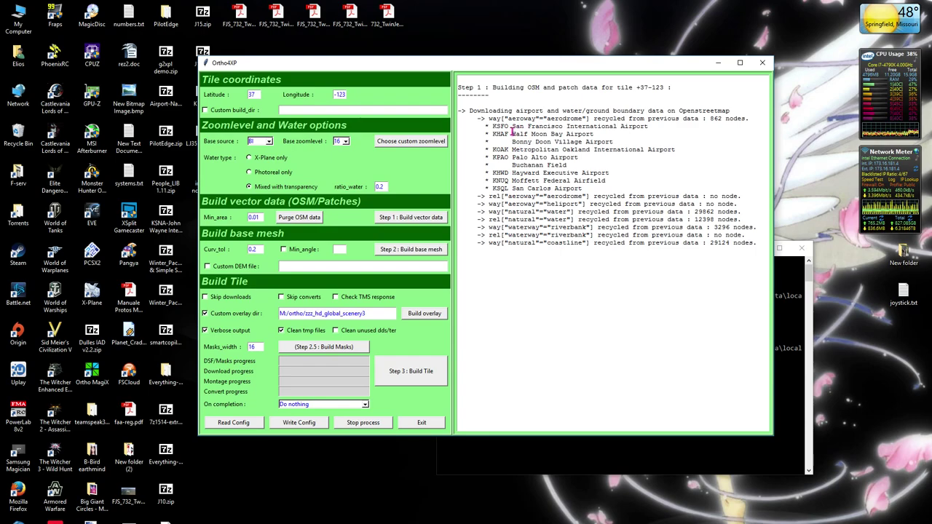
drag(492, 126, 650, 127)
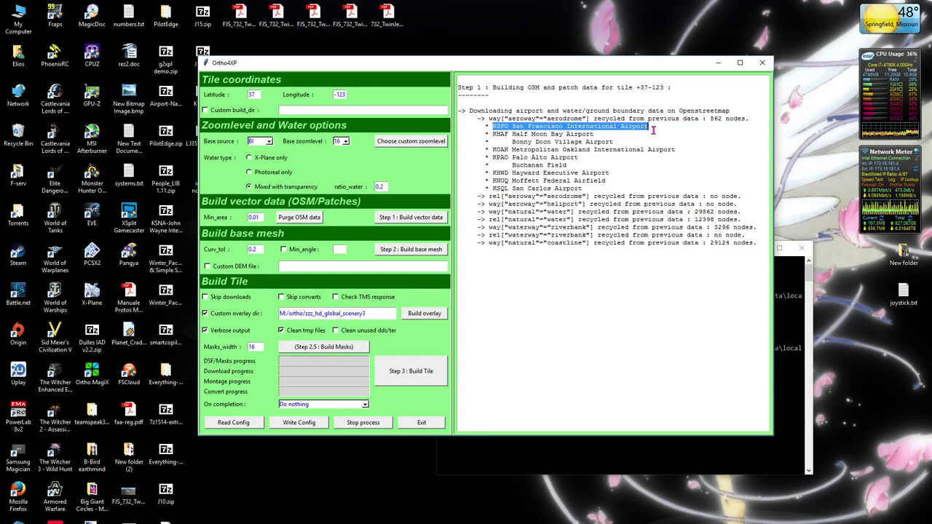
click(583, 269)
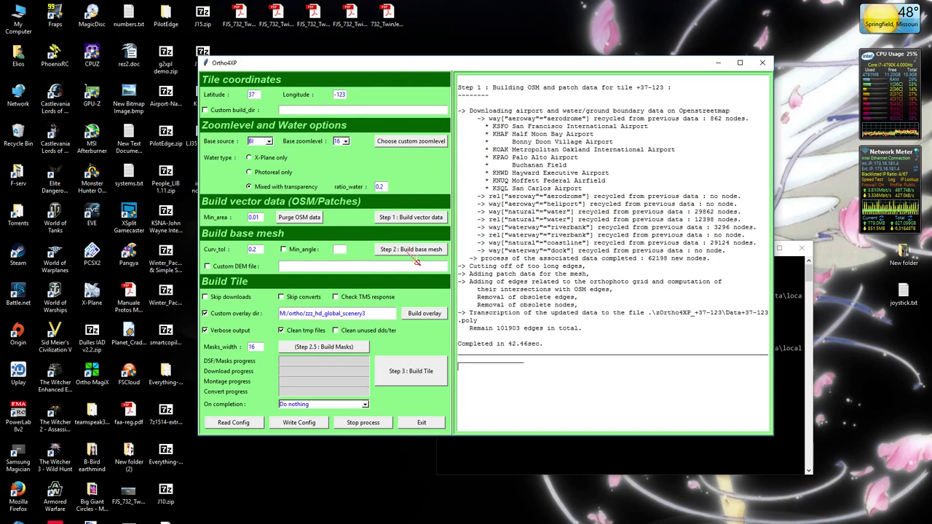
Move Ortho4XP aside, toggle the Custom Scenery window, then open My Computer > M: 1.5TB > ortho.
drag(344, 64, 437, 72)
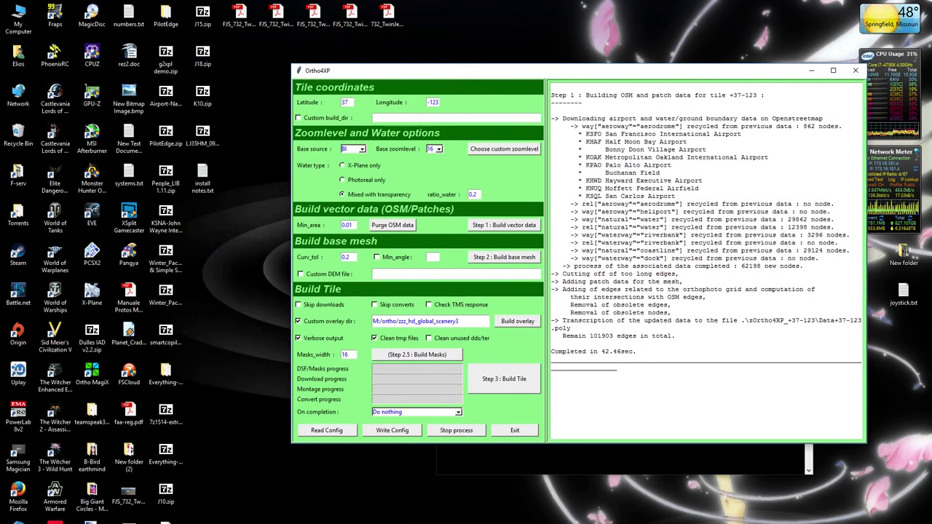
key(alt+Tab)
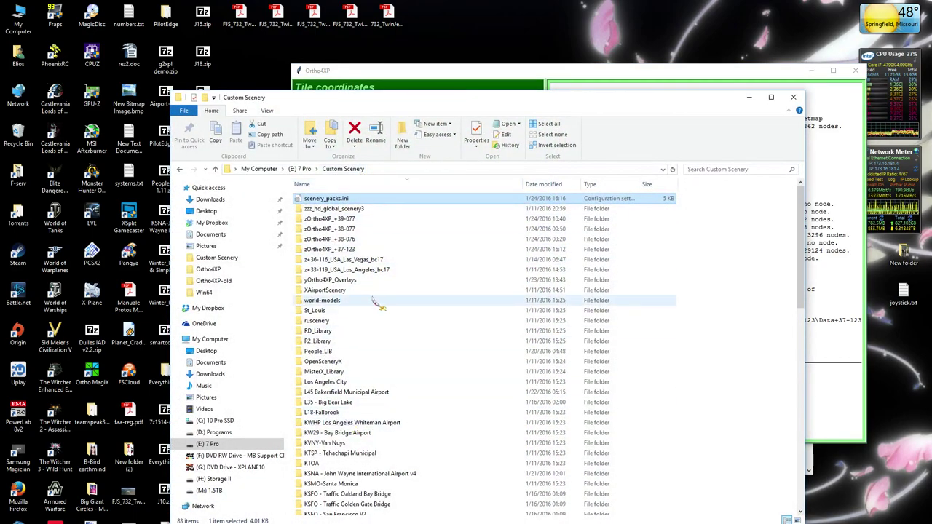
click(748, 97)
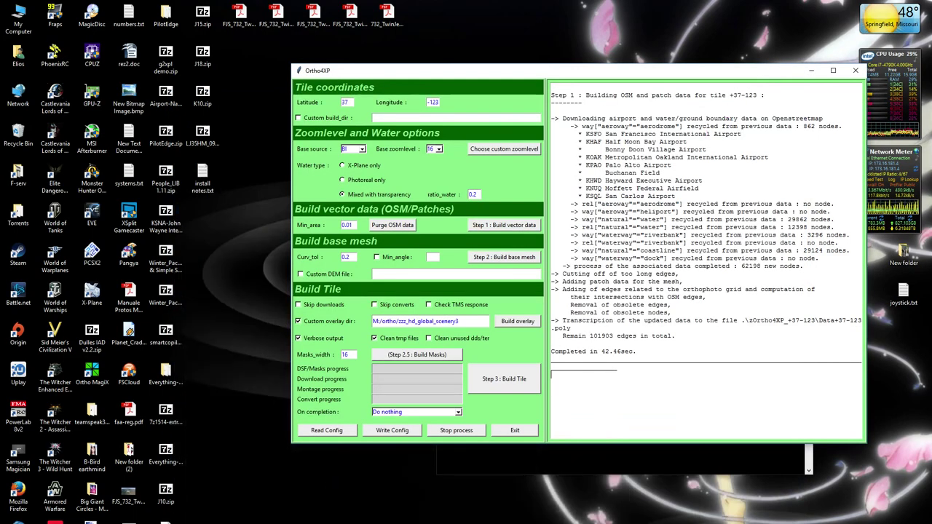
key(alt+Tab)
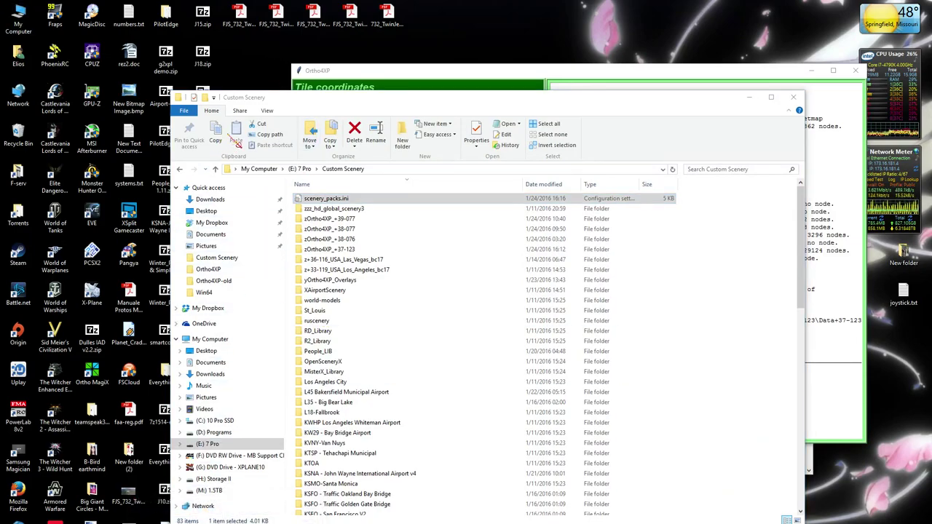
click(748, 97)
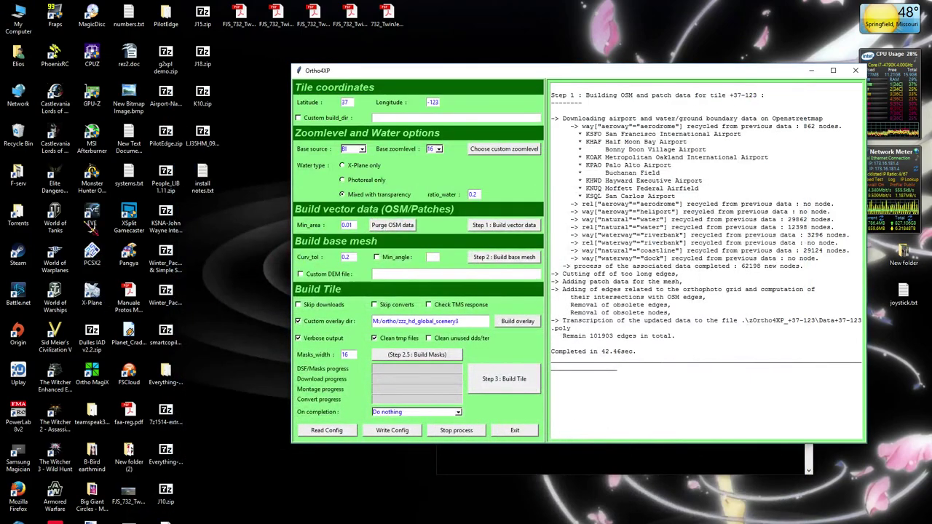
double_click(19, 16)
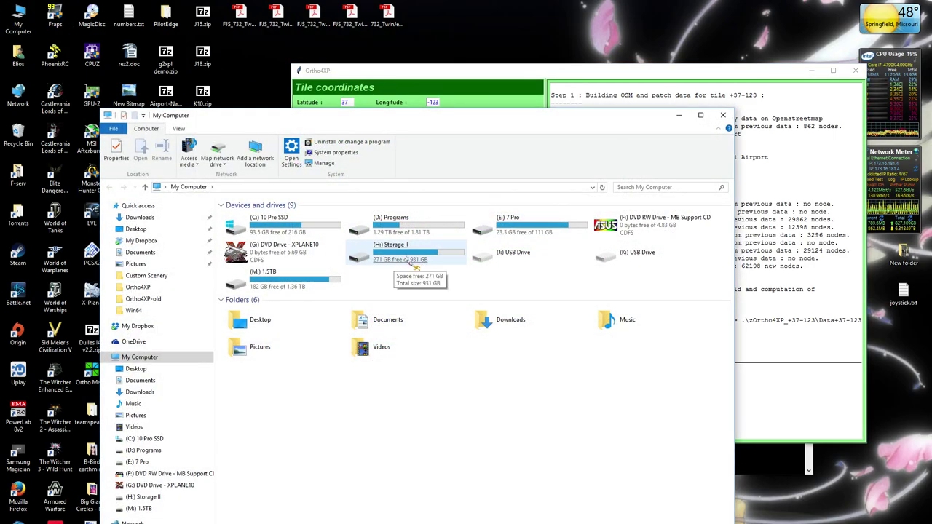
double_click(287, 279)
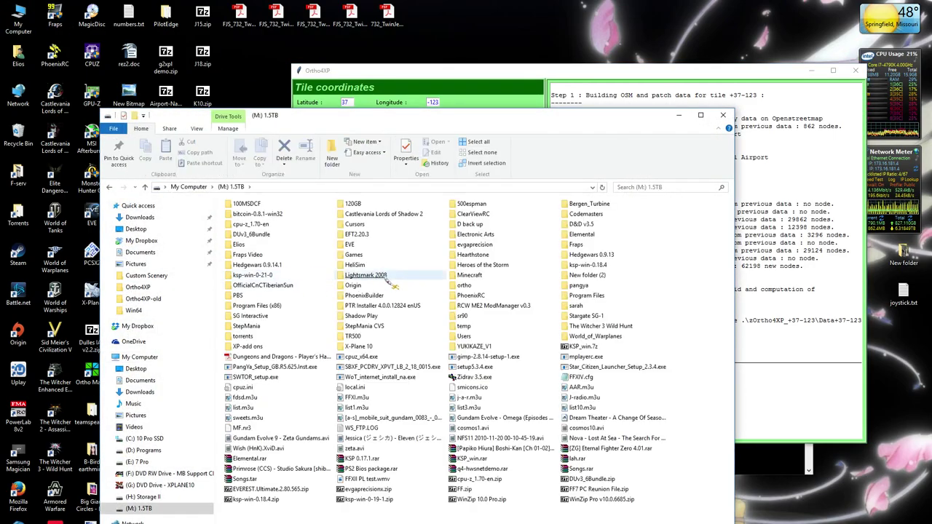
double_click(510, 291)
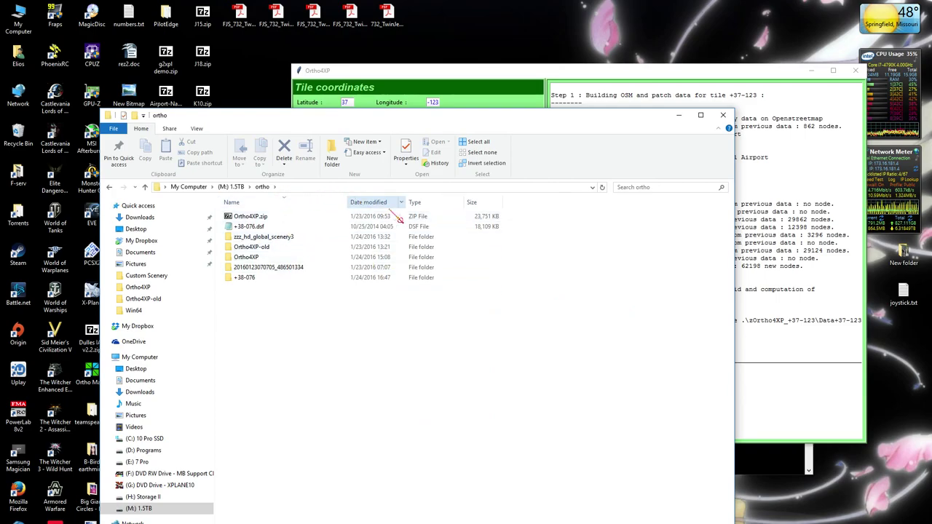
Open J10.zip from the Ortho4XP folder in 7-Zip and enter its J10 folder.
double_click(262, 259)
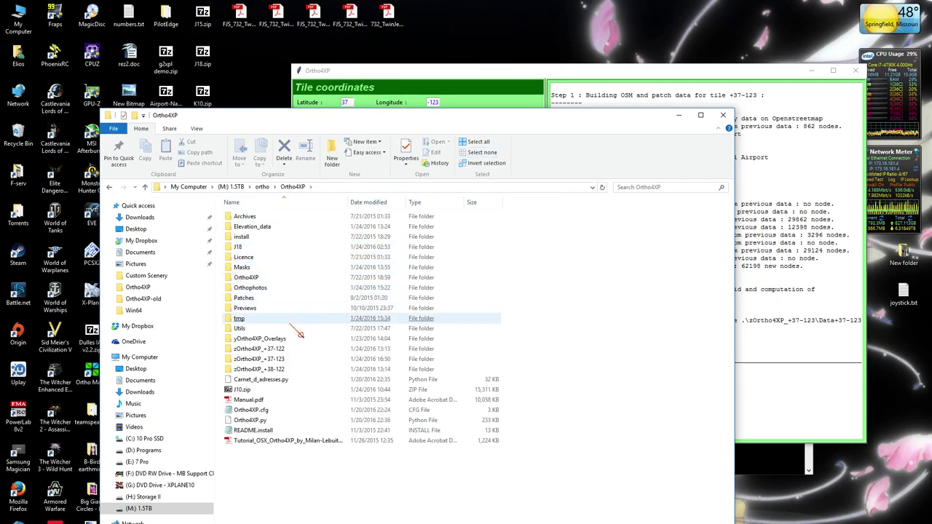
click(244, 391)
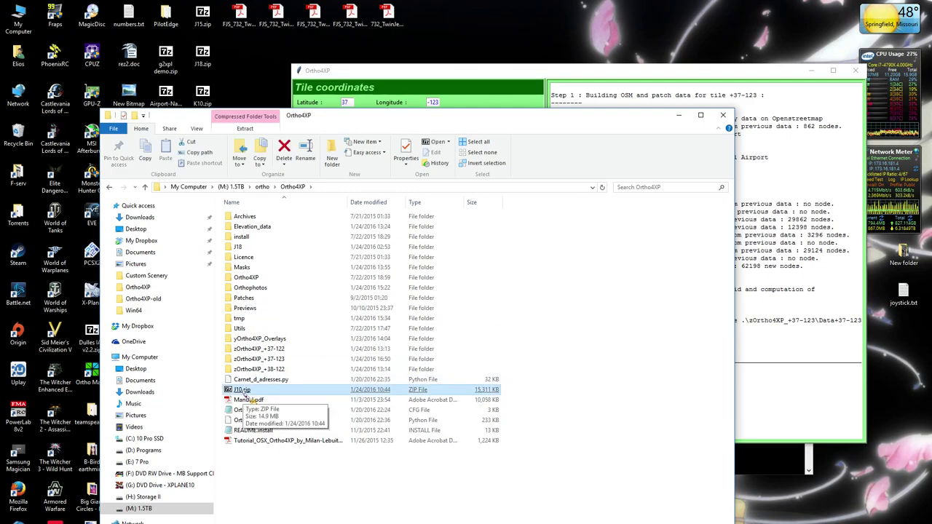
double_click(243, 392)
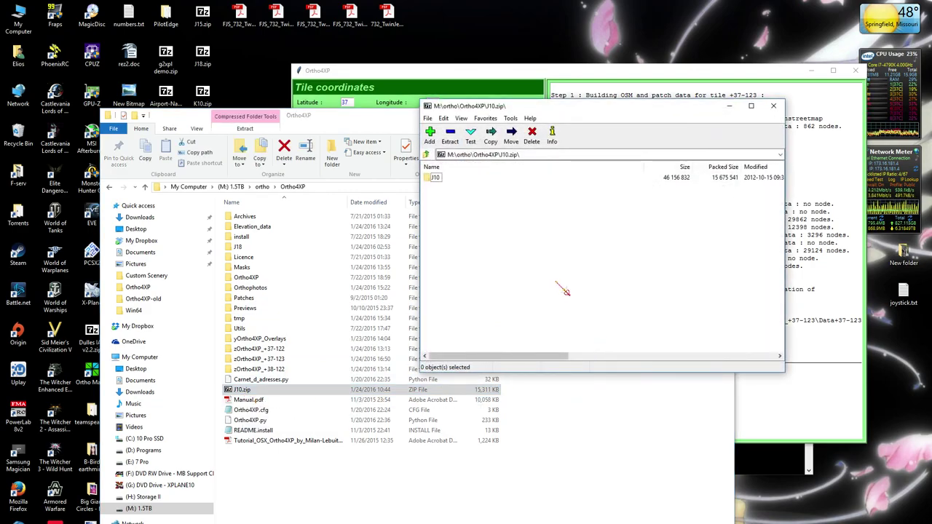
double_click(435, 177)
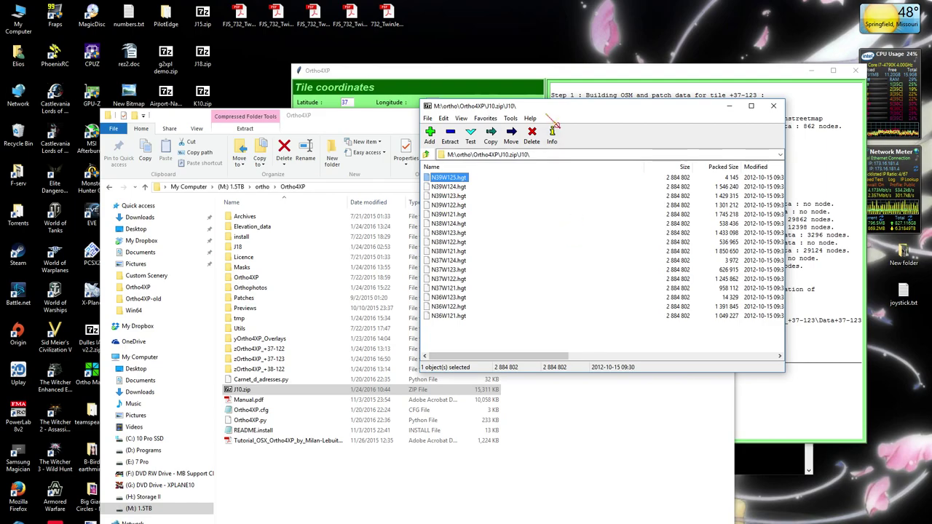
Drag N37W123.hgt from the archive into Elevation_data and open that folder.
click(477, 67)
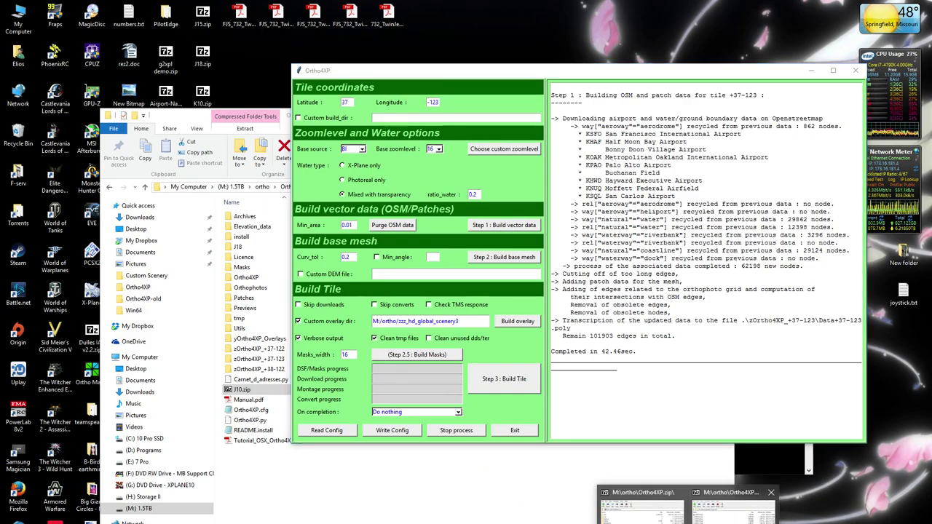
mouse_move(682, 496)
click(731, 506)
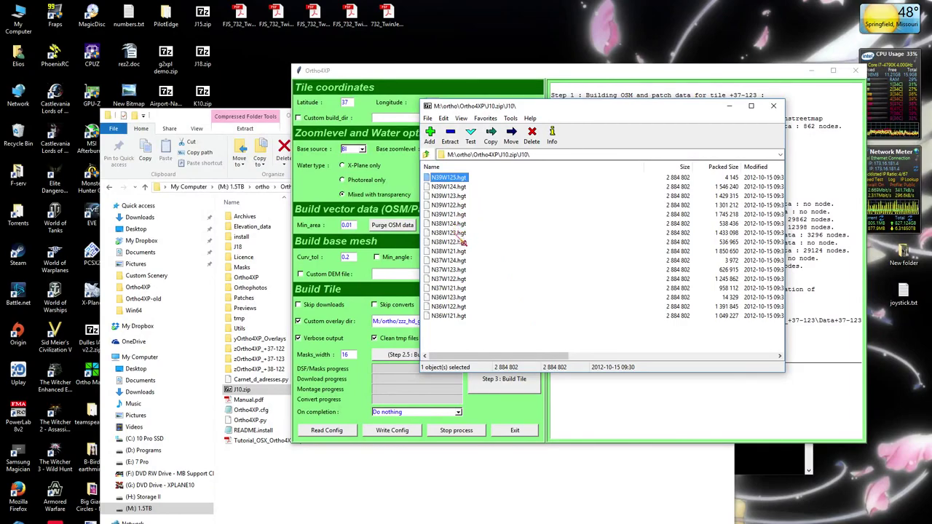
click(455, 273)
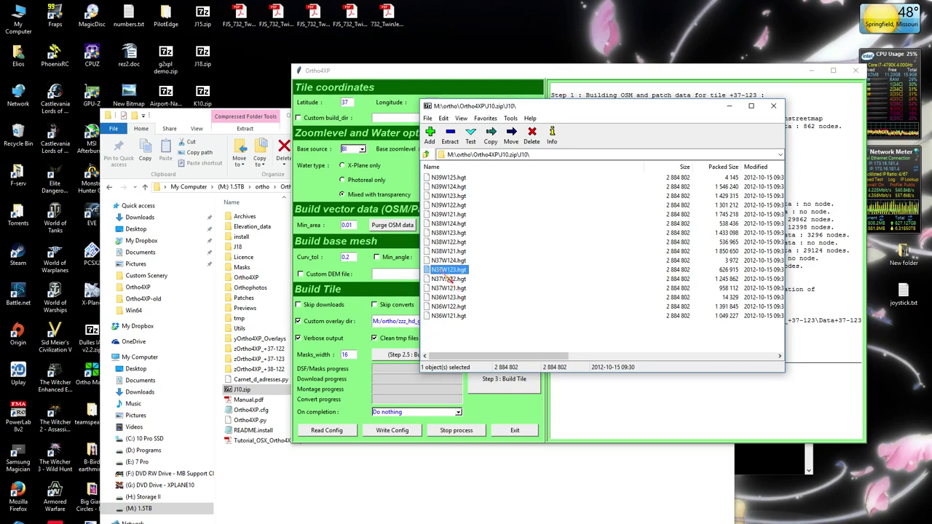
drag(442, 275, 252, 226)
double_click(252, 227)
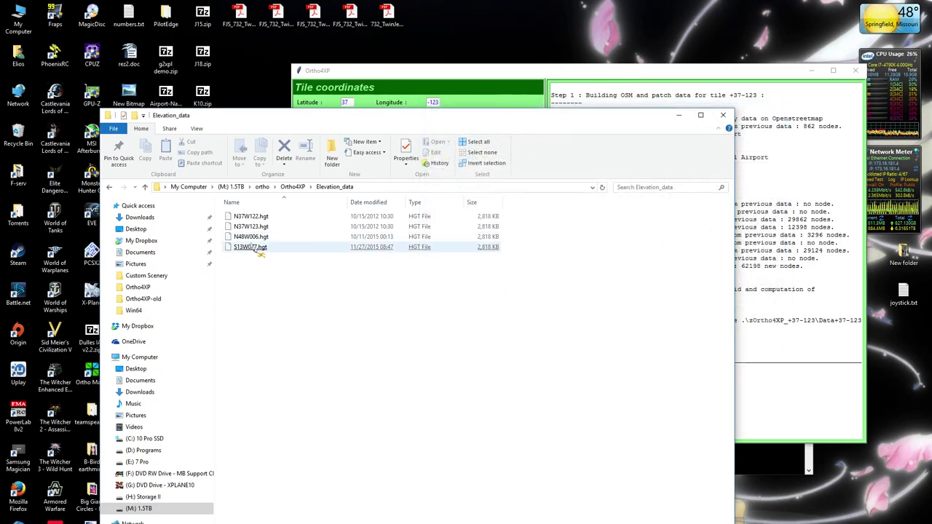
Check N37W123.hgt's details, go up to the Ortho4XP folder, and select yOrtho4XP_Overlays.
drag(250, 237, 267, 224)
click(268, 227)
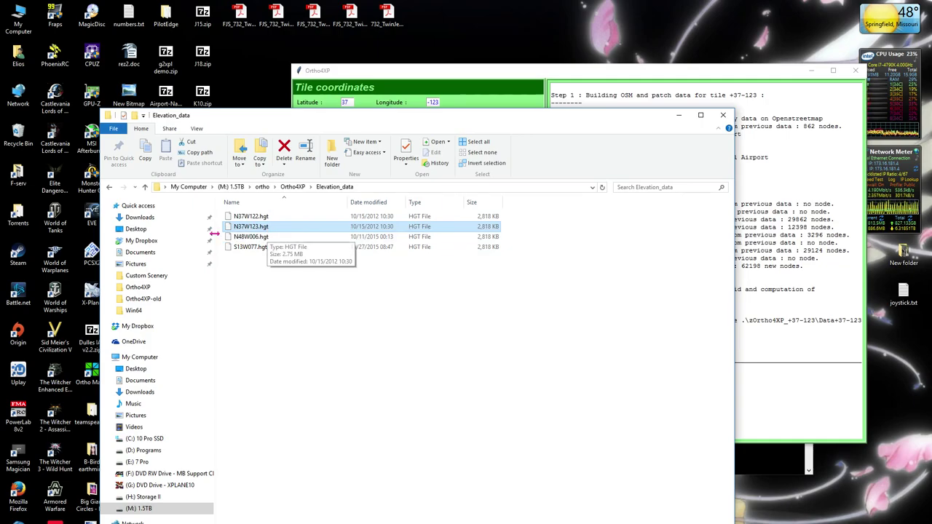
click(295, 187)
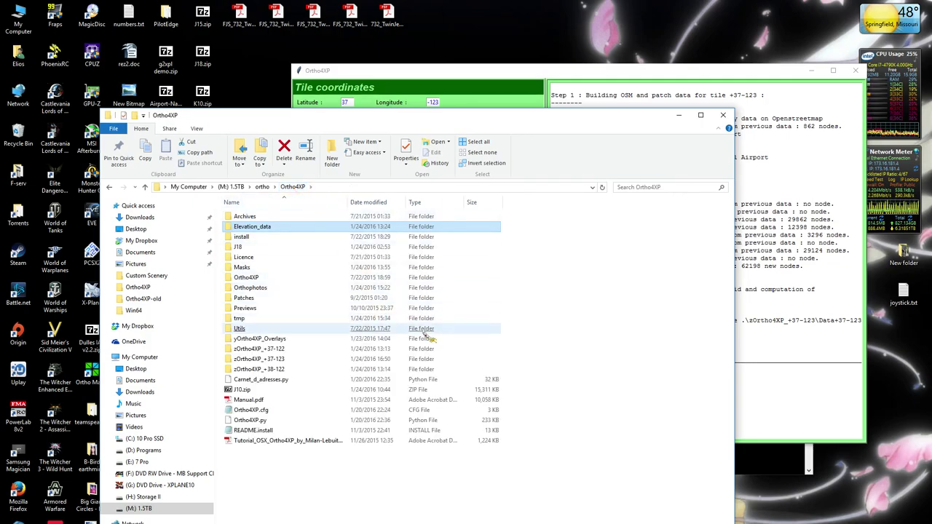
click(290, 338)
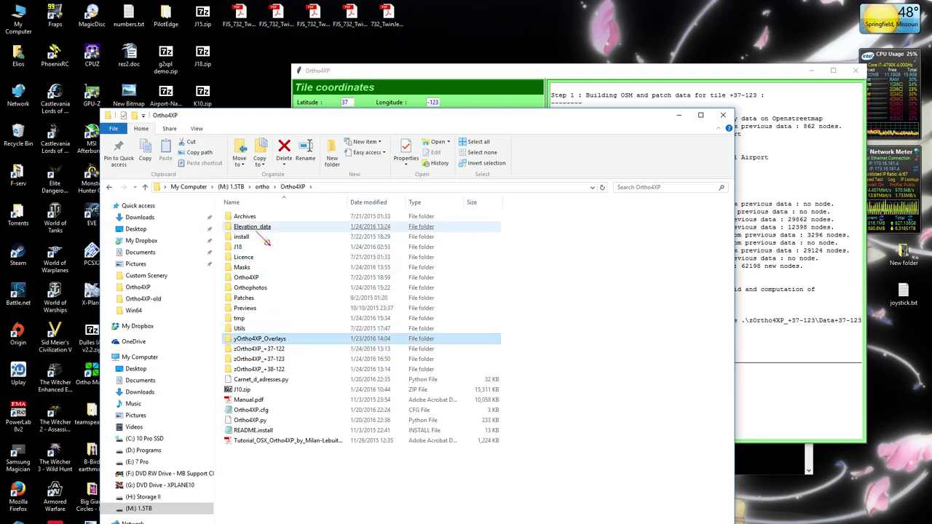
Enable Custom DEM file and choose M:/ortho/Ortho4XP/Elevation_data/N37W123.hgt.
click(276, 288)
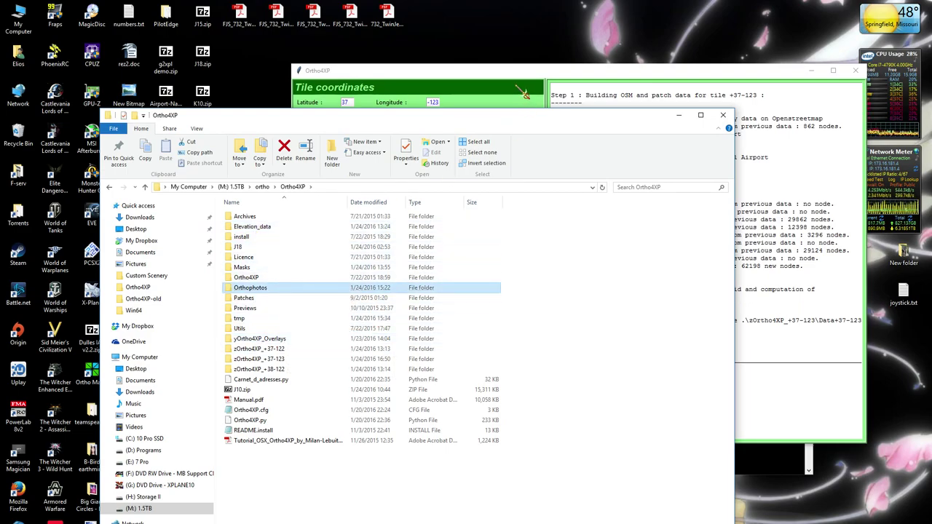
click(486, 66)
drag(489, 75, 442, 72)
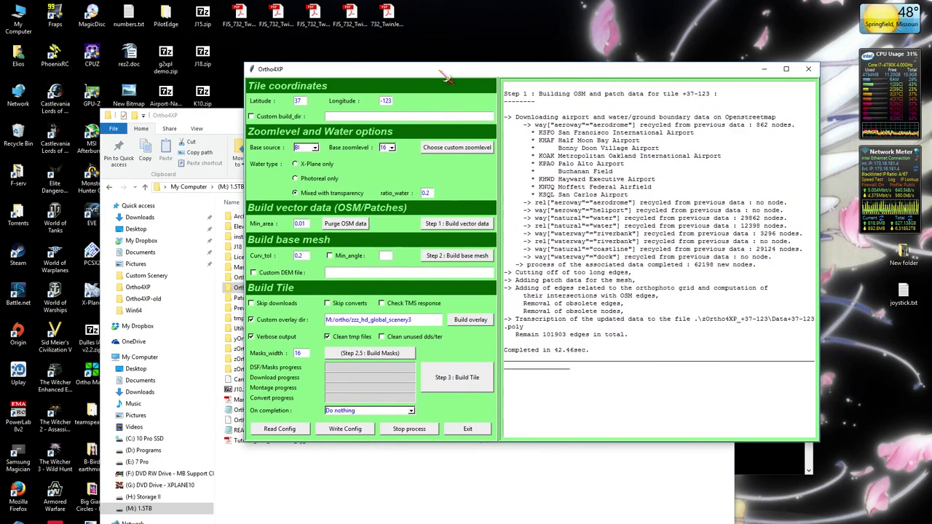
click(263, 277)
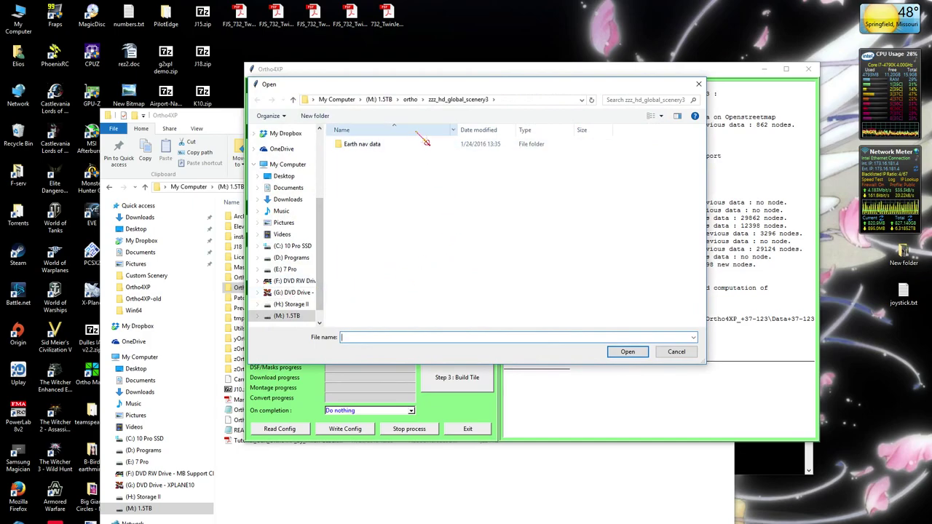
drag(426, 84, 403, 107)
click(387, 122)
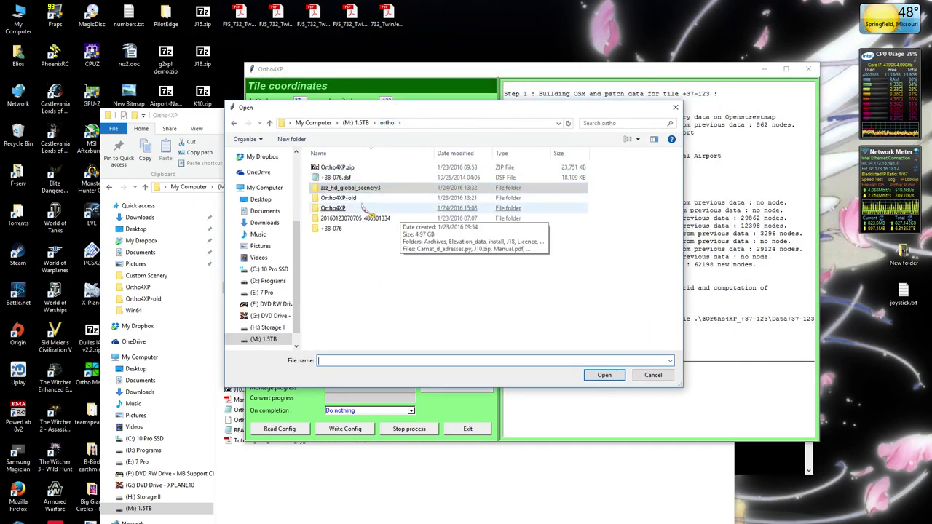
double_click(362, 207)
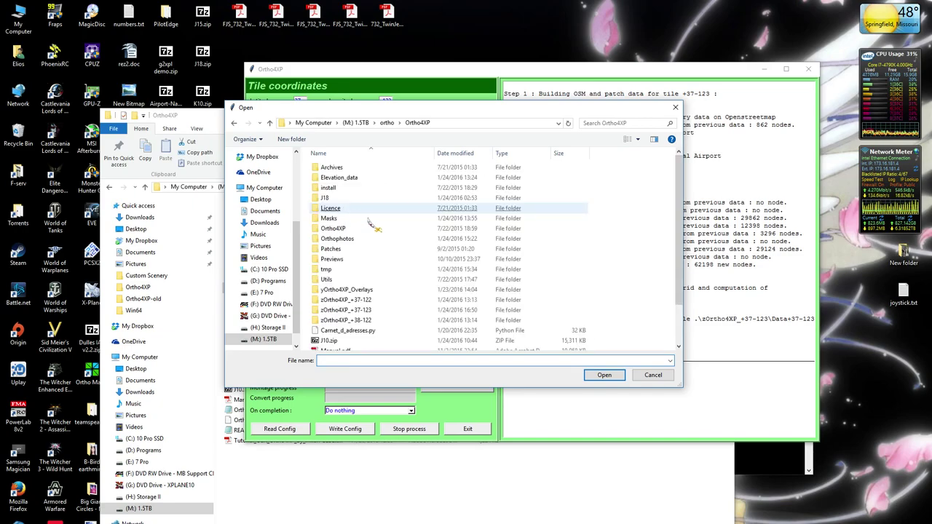
double_click(335, 177)
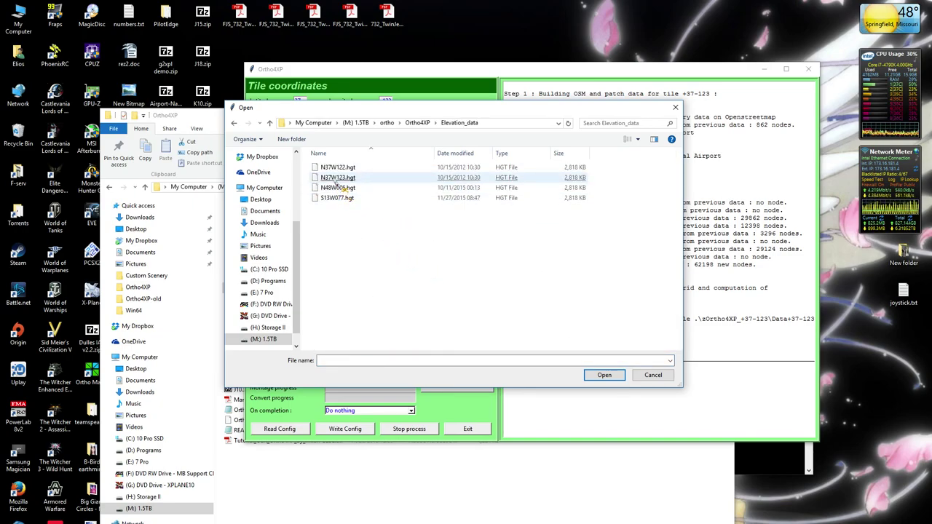
double_click(348, 181)
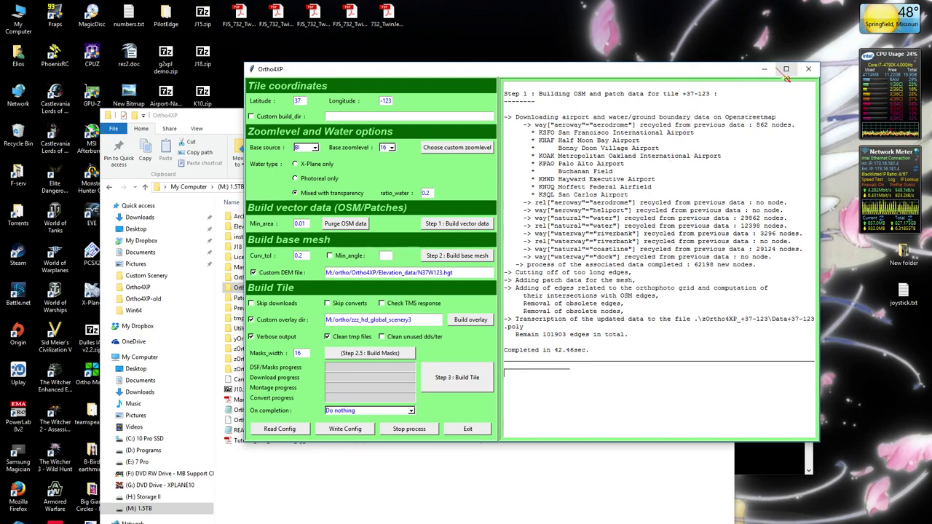
Minimize Ortho4XP, look over the zOrtho4XP_+37-123 and yOrtho4XP_Overlays folders, then switch to Custom Scenery.
click(764, 68)
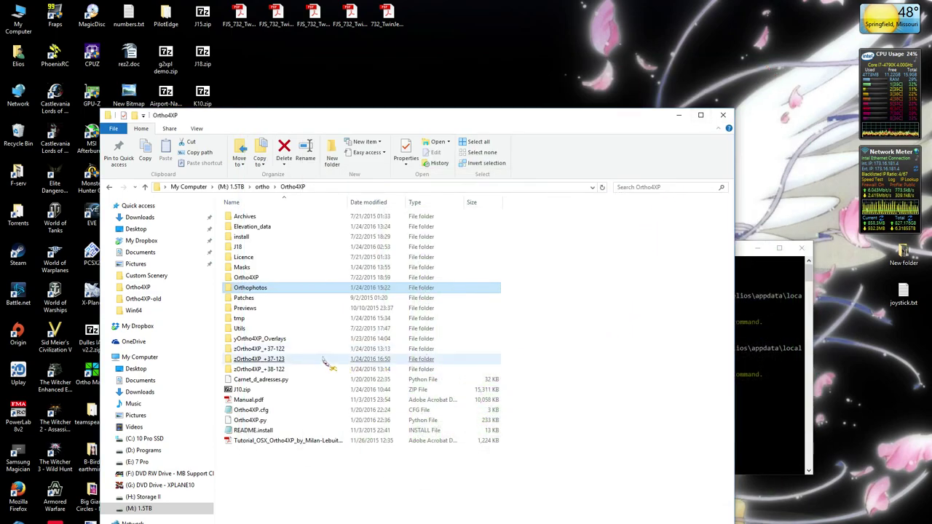
click(324, 359)
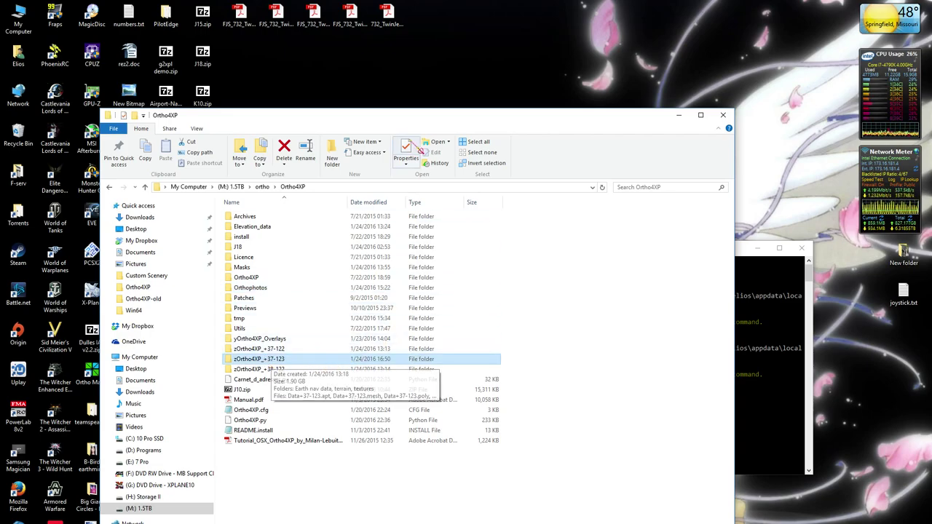
drag(475, 116, 525, 94)
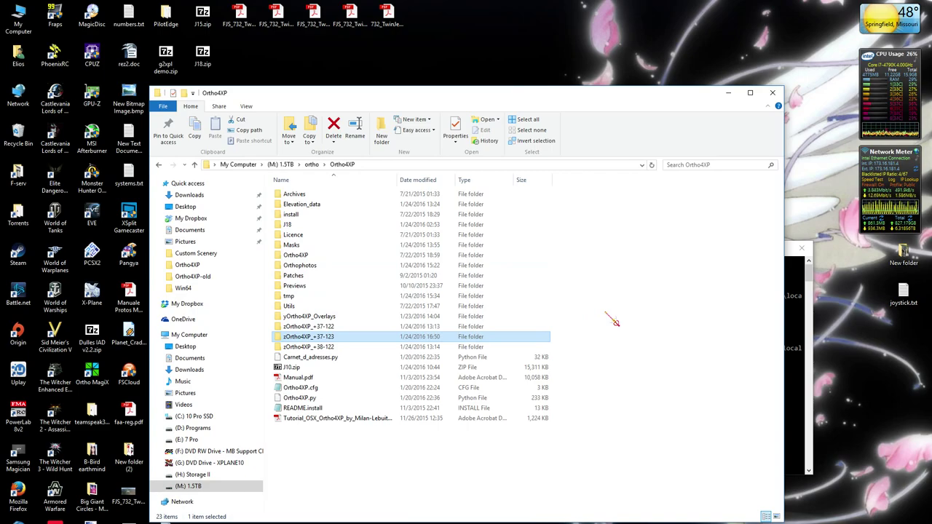
click(325, 318)
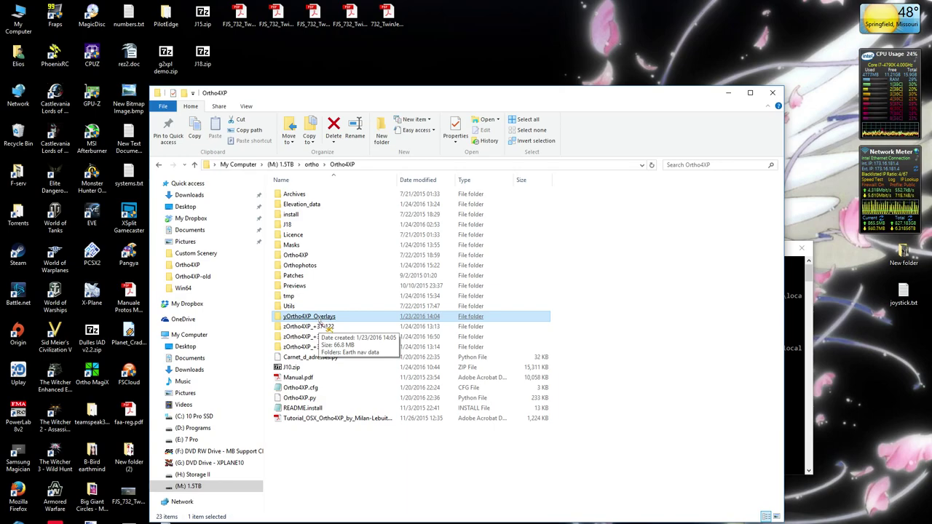
click(333, 338)
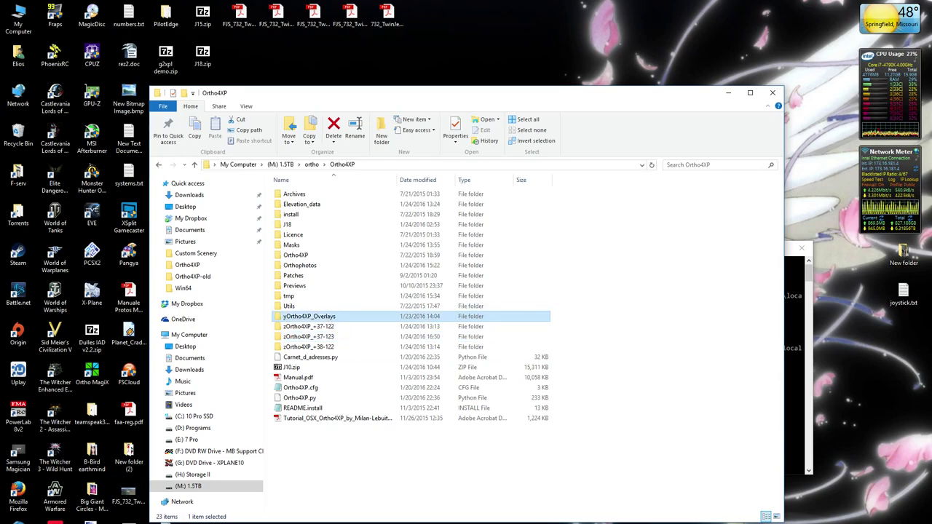
mouse_move(205, 521)
click(156, 510)
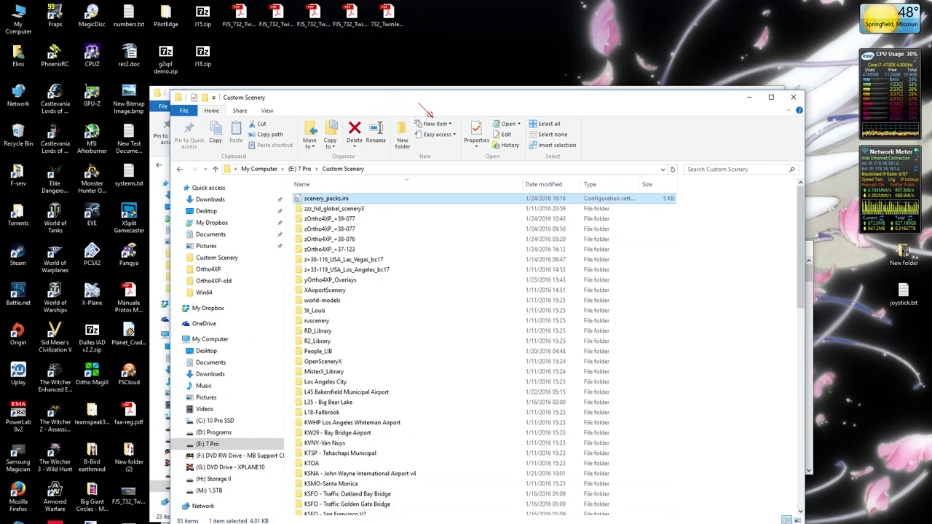
Point out the yOrtho4XP_Overlays, zzz_hd_global_scenery3, Las Vegas and Los Angeles scenery folders.
click(339, 281)
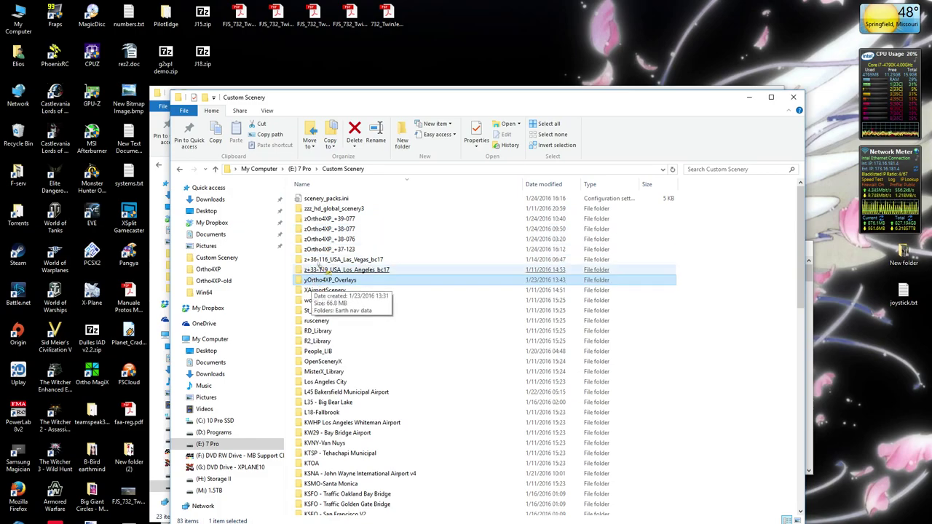
click(342, 209)
key(Up)
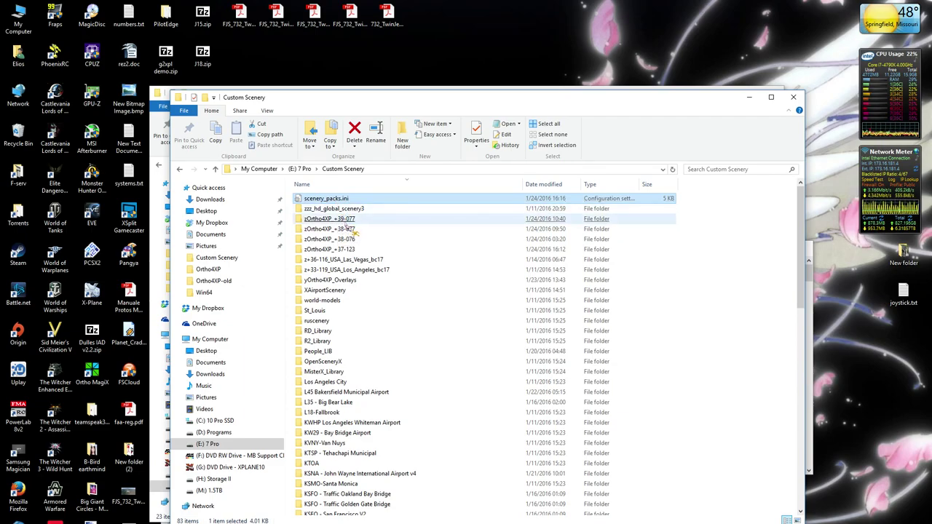
click(546, 260)
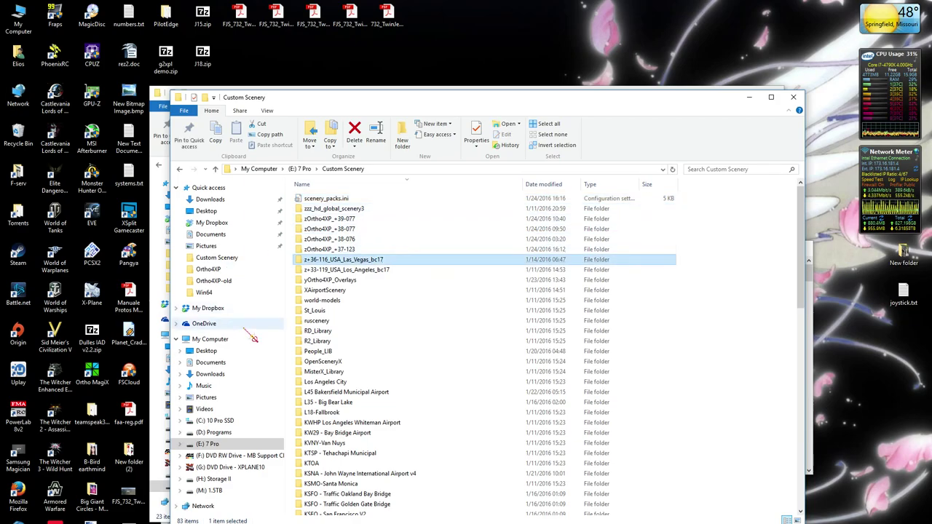
click(640, 382)
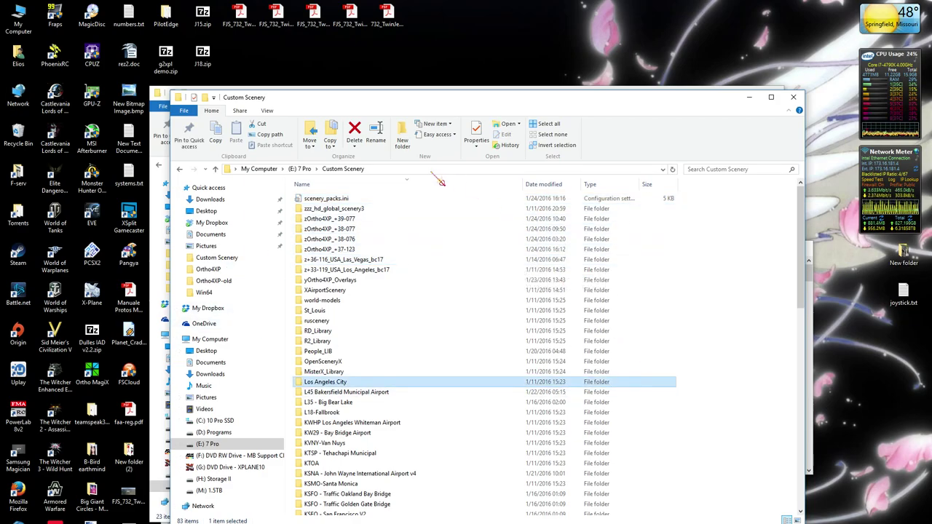
Open scenery_packs.ini as text and highlight its yOrtho4XP_Overlays/ line.
double_click(328, 198)
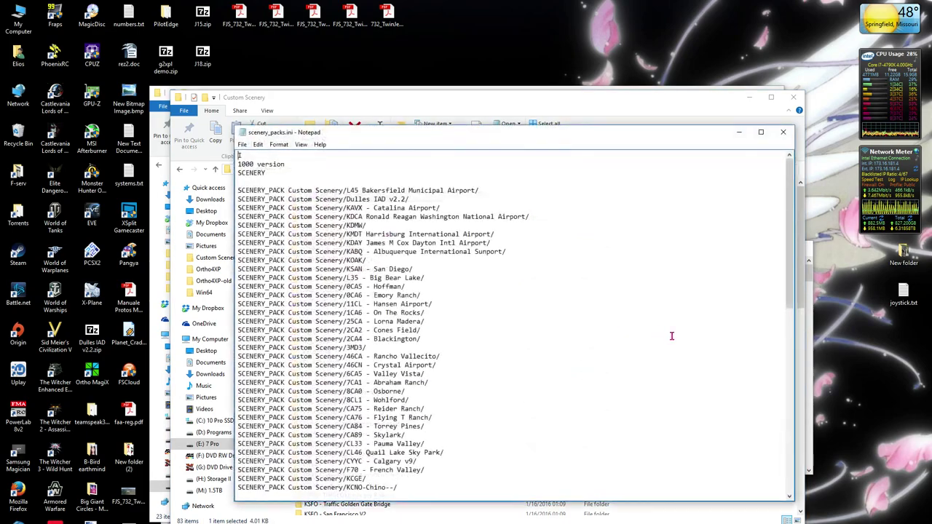
scroll(506, 235, down, 12)
scroll(505, 235, up, 12)
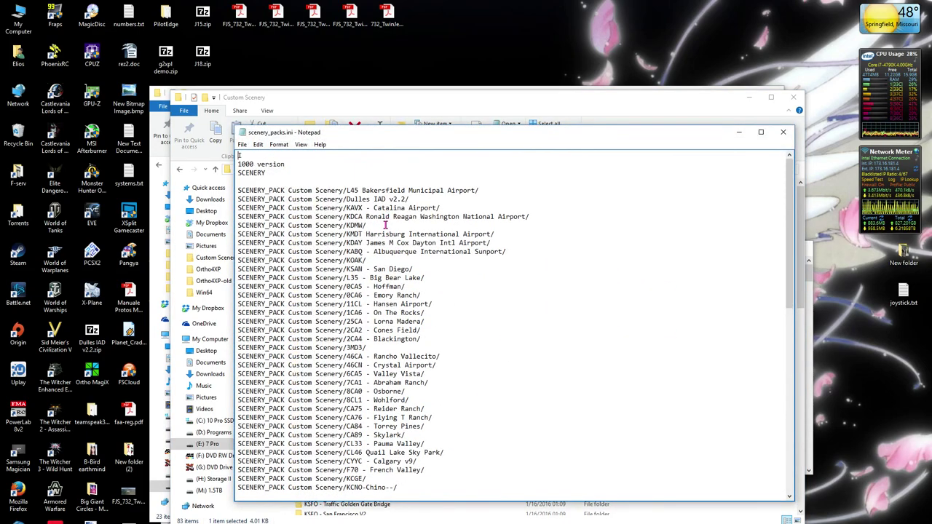
scroll(468, 239, down, 20)
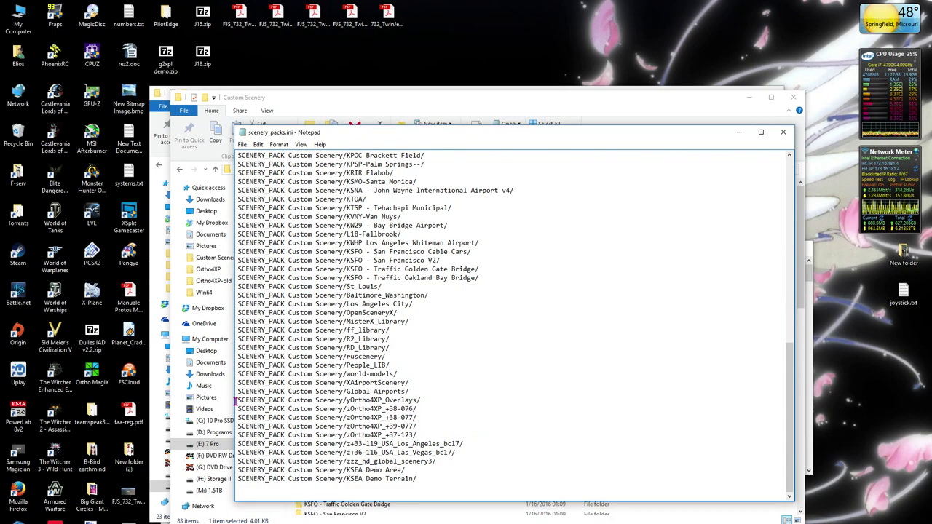
drag(242, 400, 430, 401)
click(508, 406)
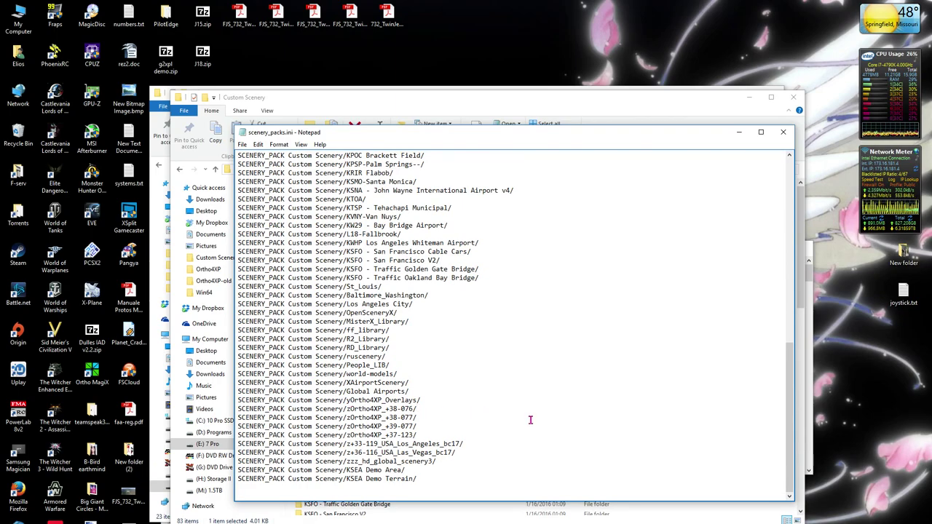
Scroll to the end of scenery_packs.ini, then return to the Custom Scenery folder window.
scroll(547, 399, up, 15)
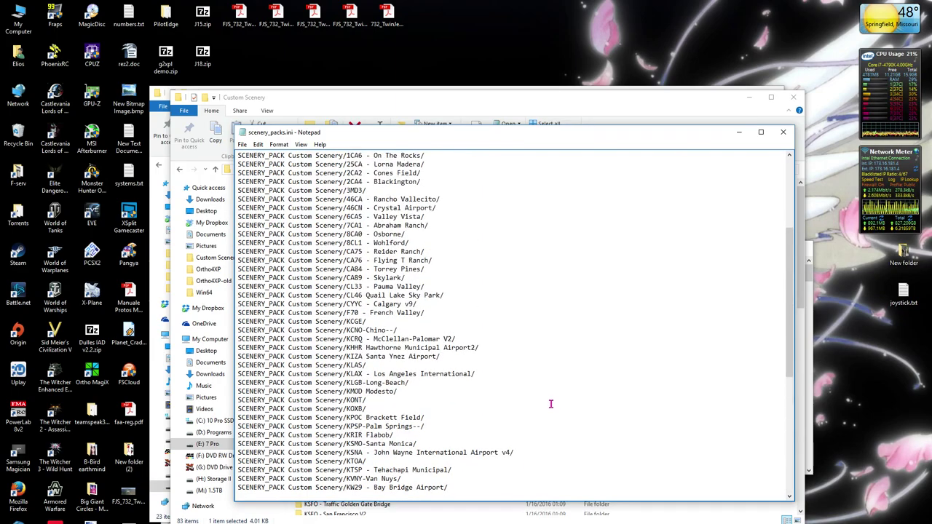
scroll(551, 400, down, 15)
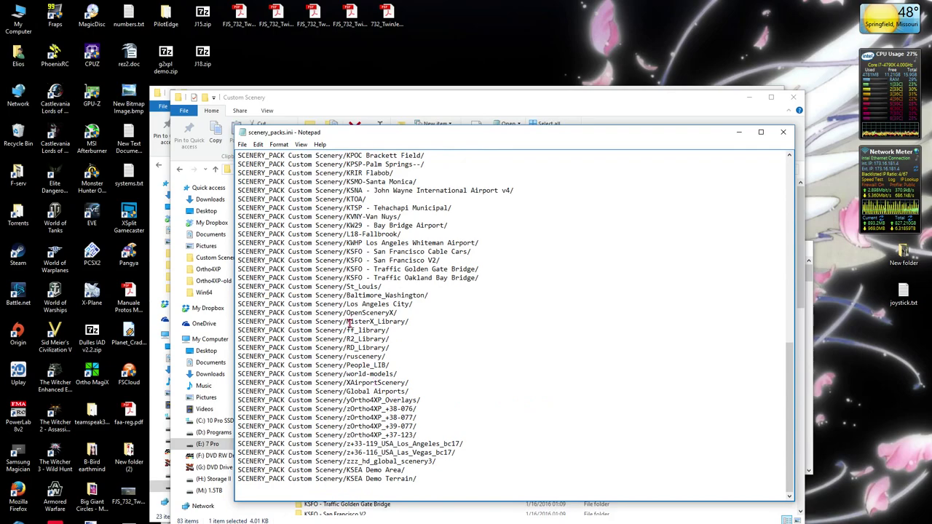
scroll(409, 356, up, 15)
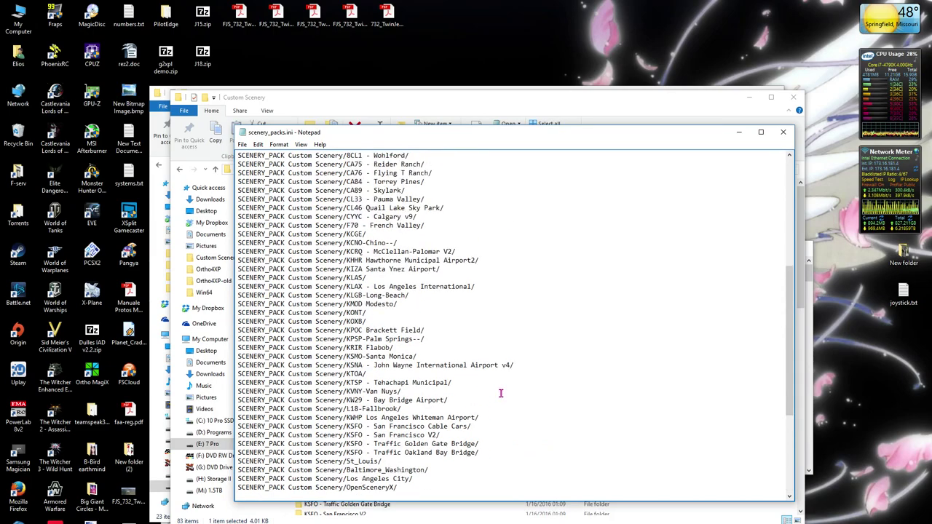
scroll(476, 378, down, 2)
scroll(476, 378, down, 15)
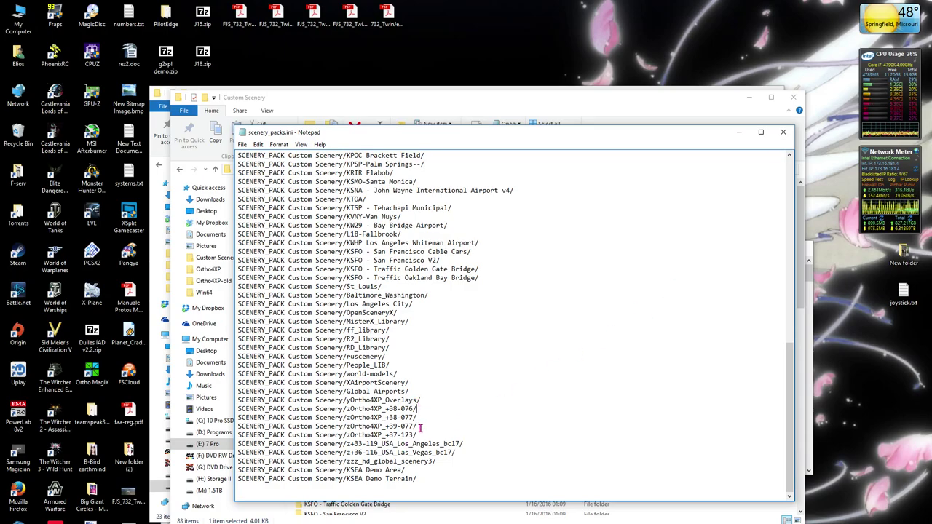
click(474, 114)
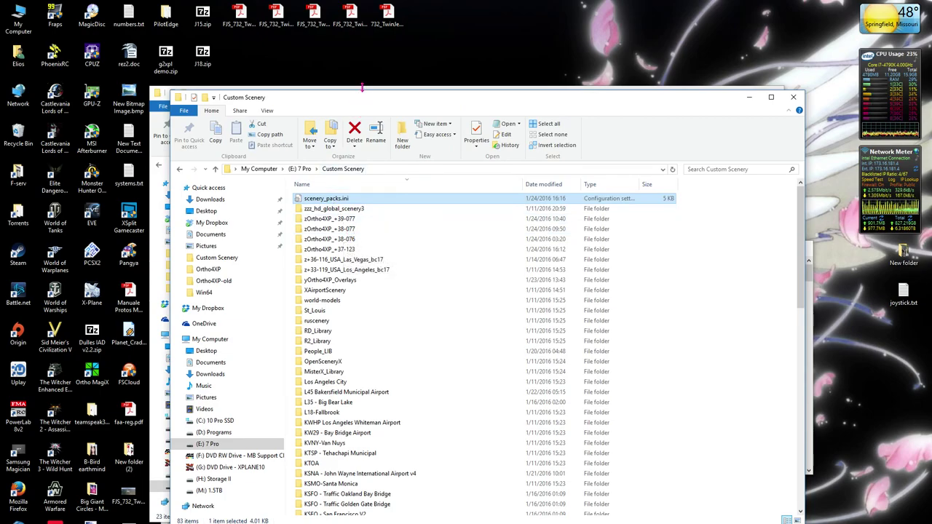
In the Ortho4XP folder, check yOrtho4XP_Overlays > Earth nav data > +30-080 contents, then close that window.
key(alt+Tab)
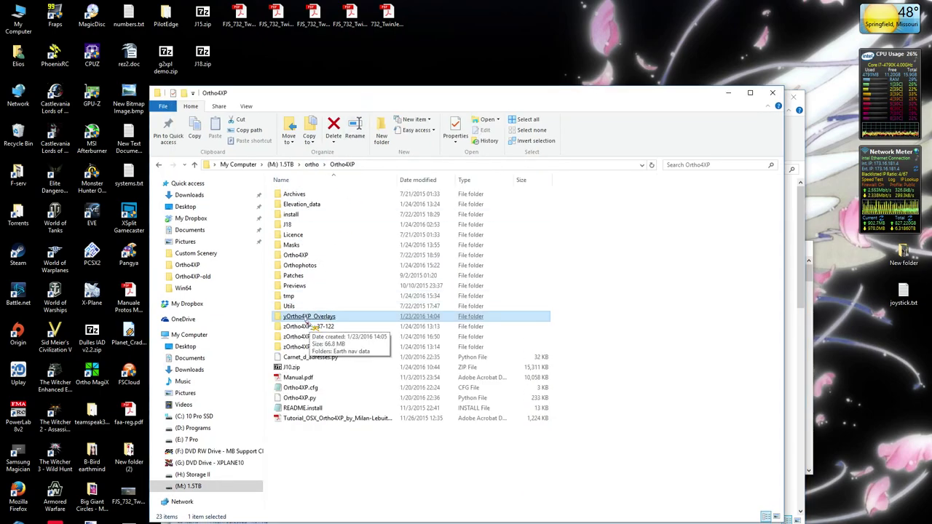
double_click(309, 320)
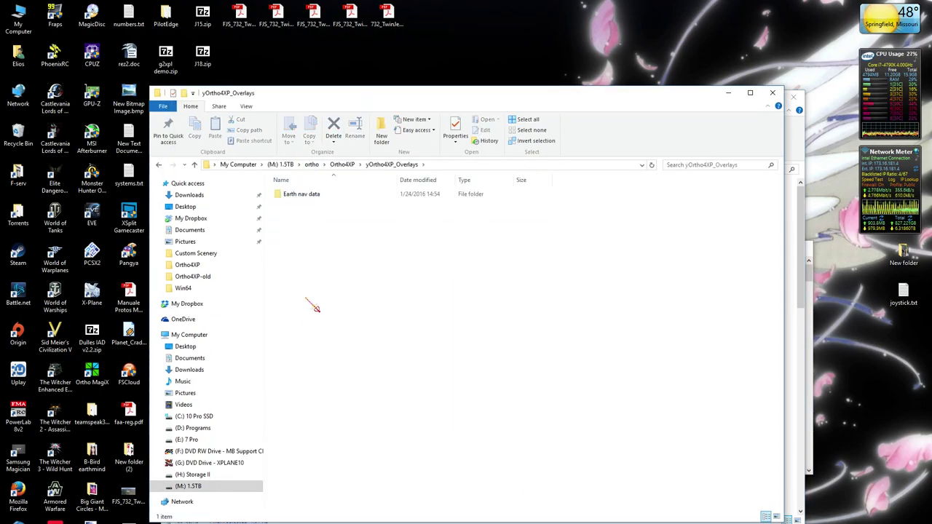
click(311, 195)
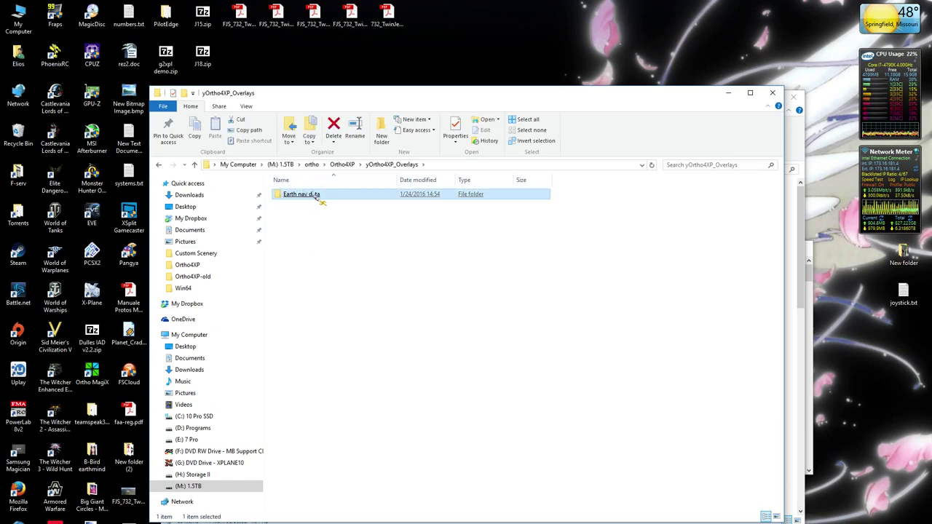
double_click(315, 194)
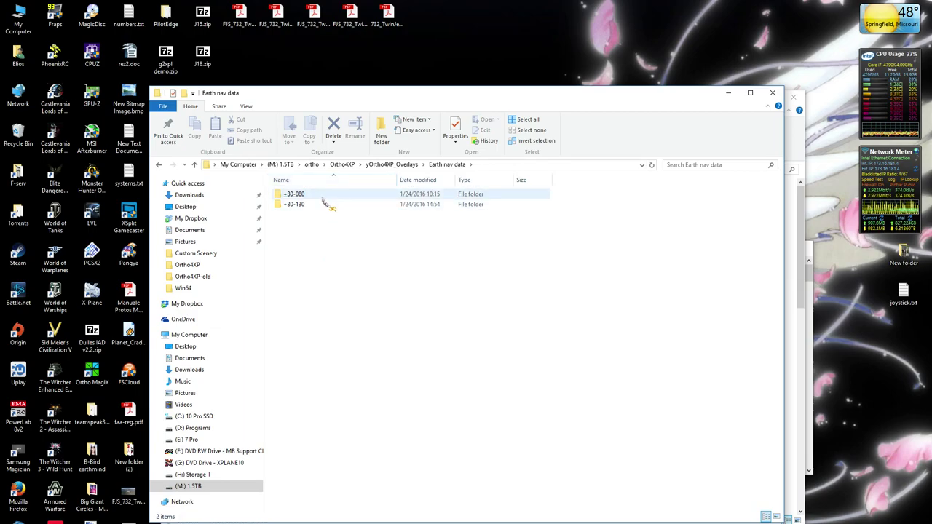
click(297, 206)
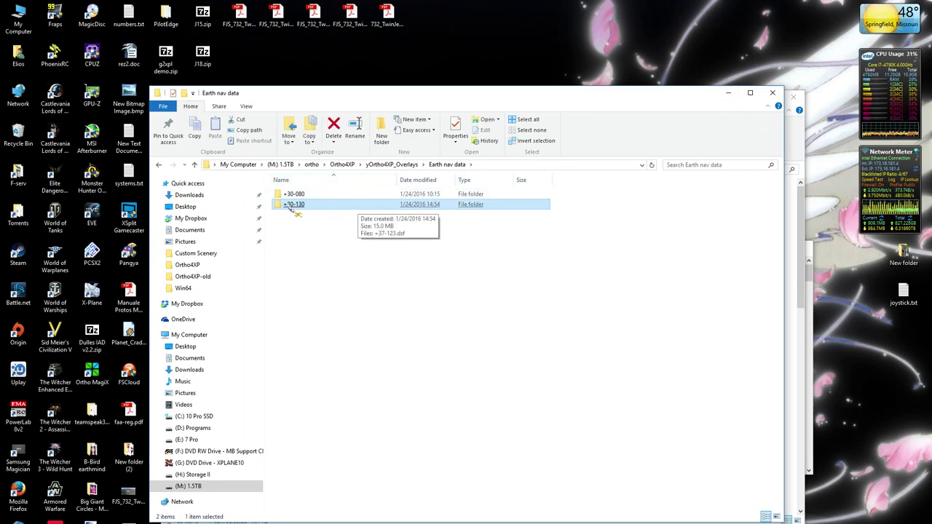
click(292, 195)
double_click(292, 196)
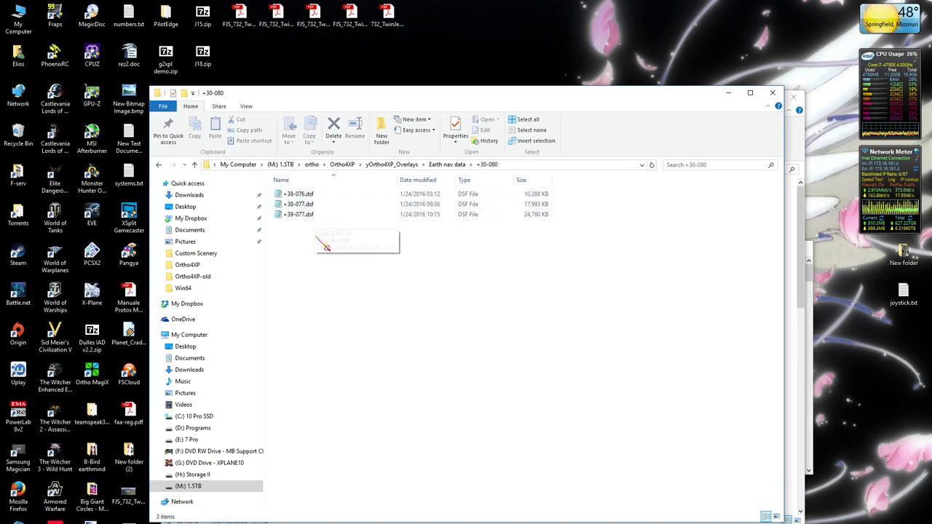
click(308, 215)
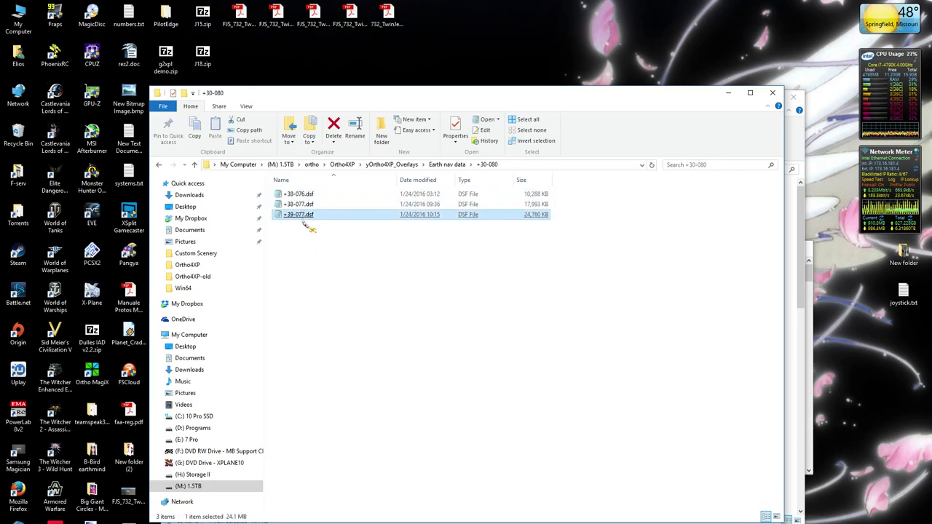
click(728, 94)
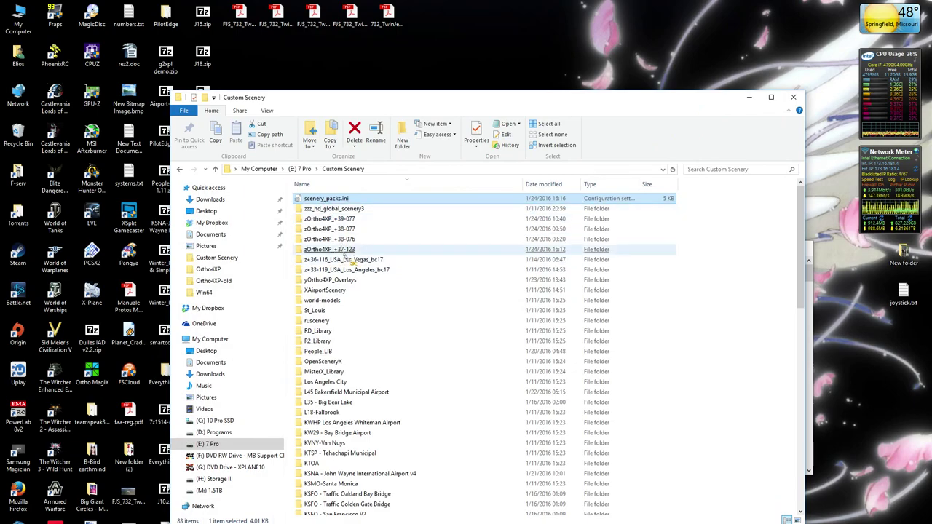
Open Earth nav data inside Custom Scenery's yOrtho4XP_Overlays folder.
click(352, 218)
drag(351, 210, 343, 282)
double_click(342, 281)
click(331, 205)
double_click(331, 205)
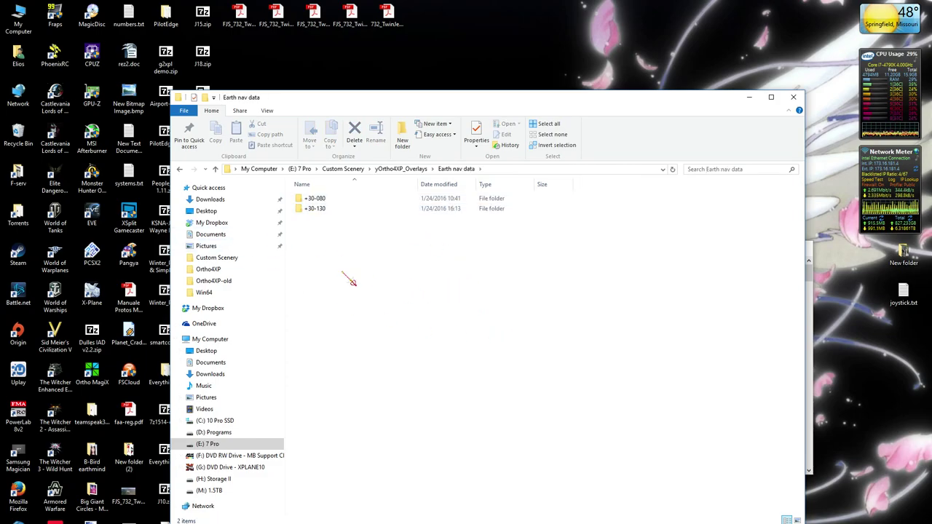
Return to Custom Scenery and compare the zOrtho4XP +39-077, +38-076, +37-123 and +38-077 folders.
click(399, 170)
click(343, 170)
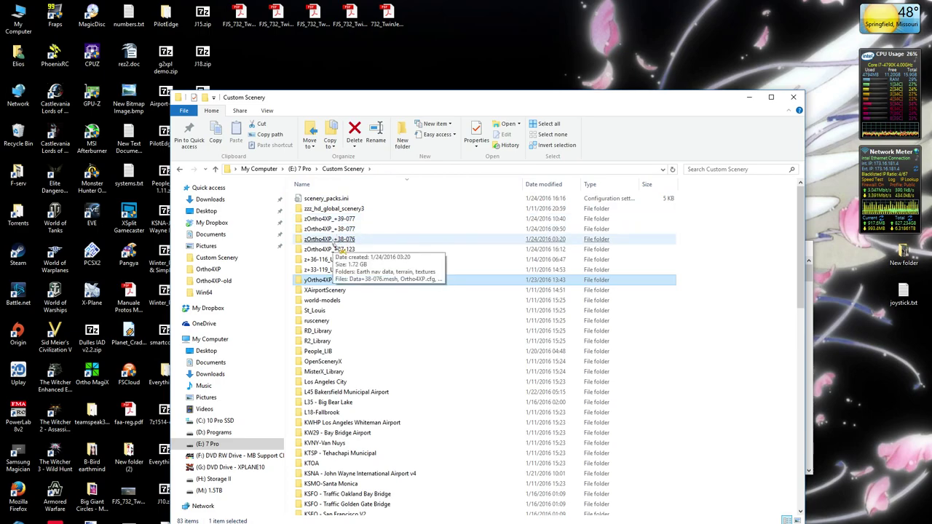
key(Up)
key(Up)
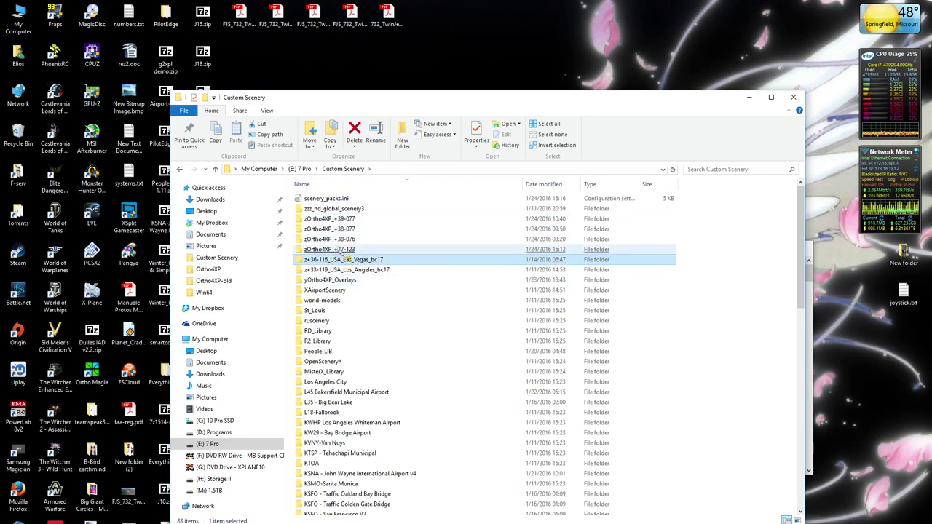
click(351, 220)
click(354, 239)
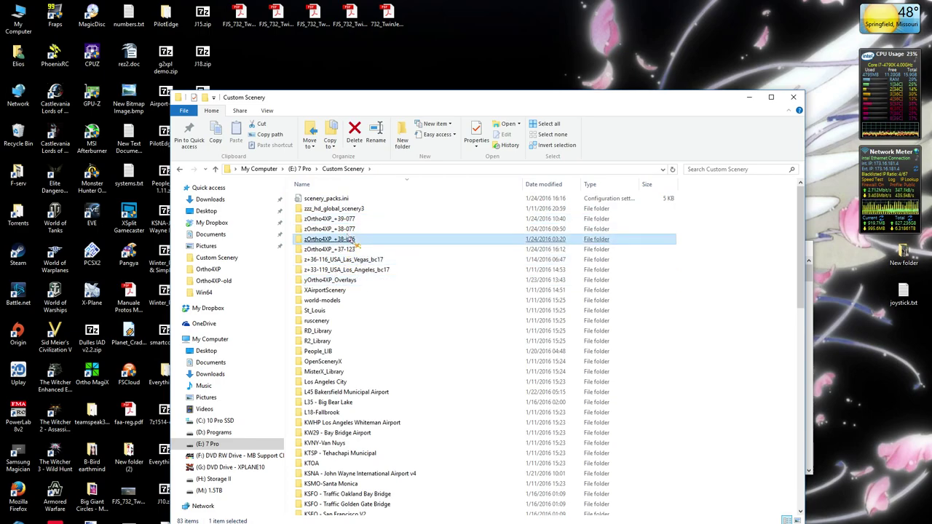
click(352, 220)
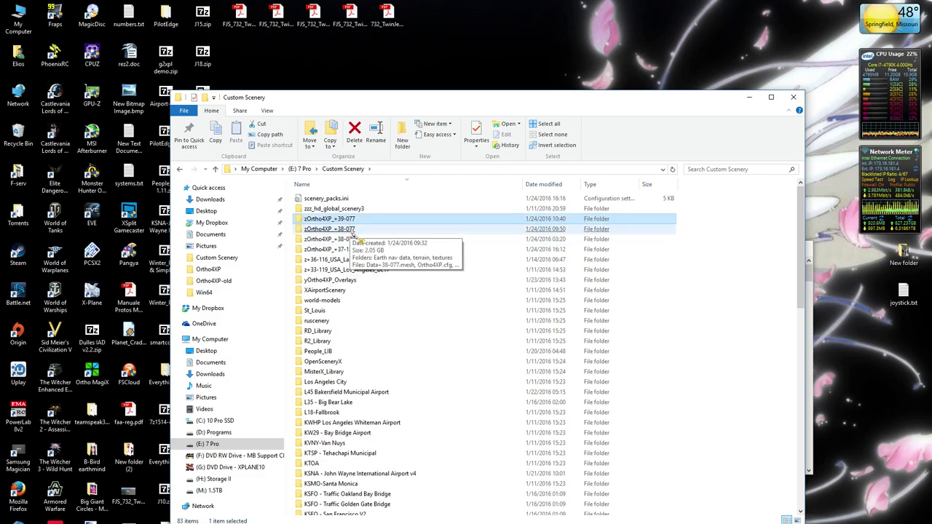
click(355, 250)
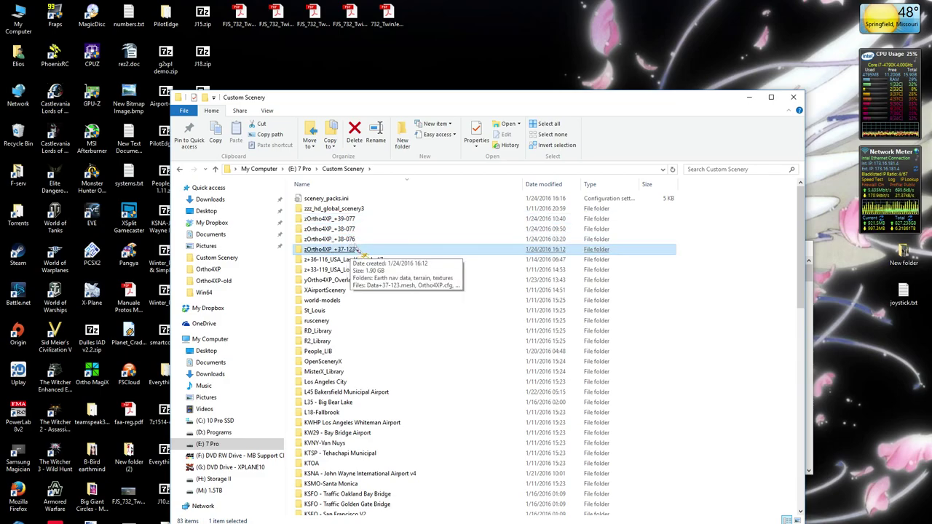
click(435, 221)
click(430, 230)
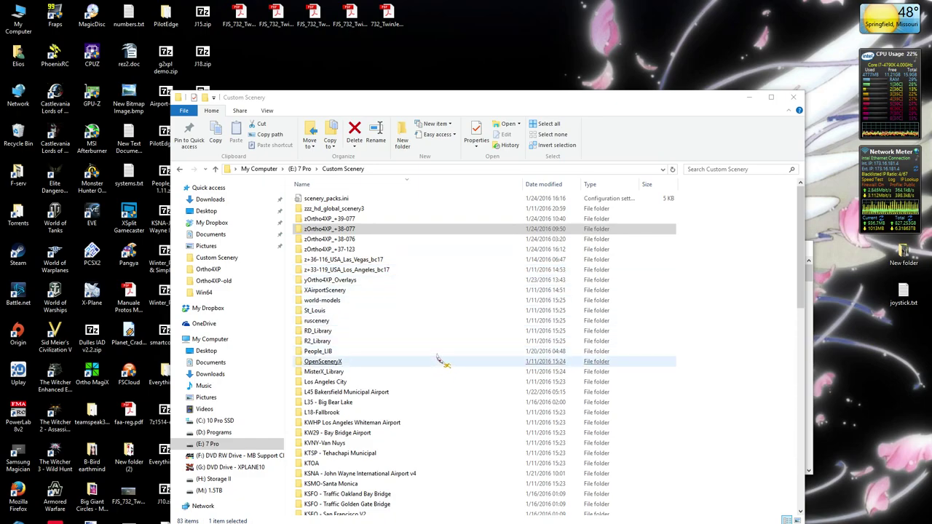
Bring Ortho4XP's tile builder forward, showing the +37-123 Step 1 log.
scroll(440, 357, down, 3)
scroll(441, 357, up, 3)
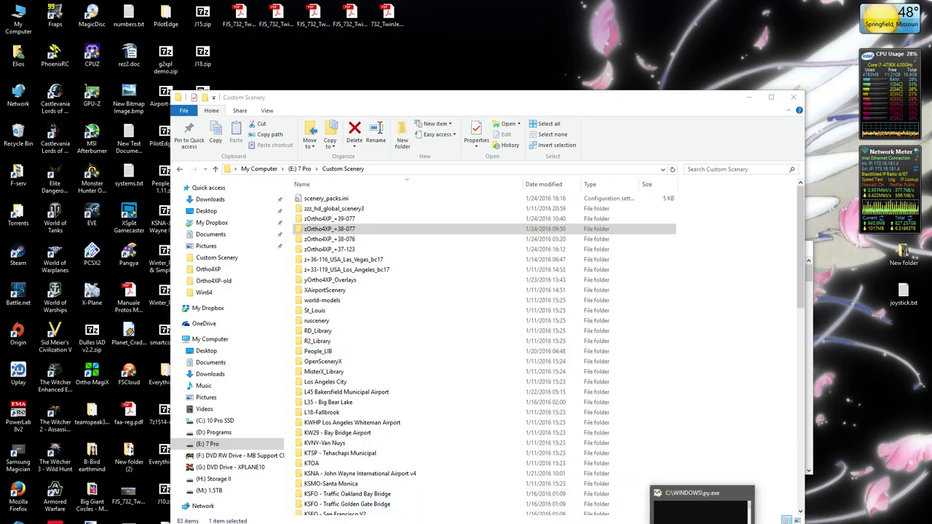
click(725, 510)
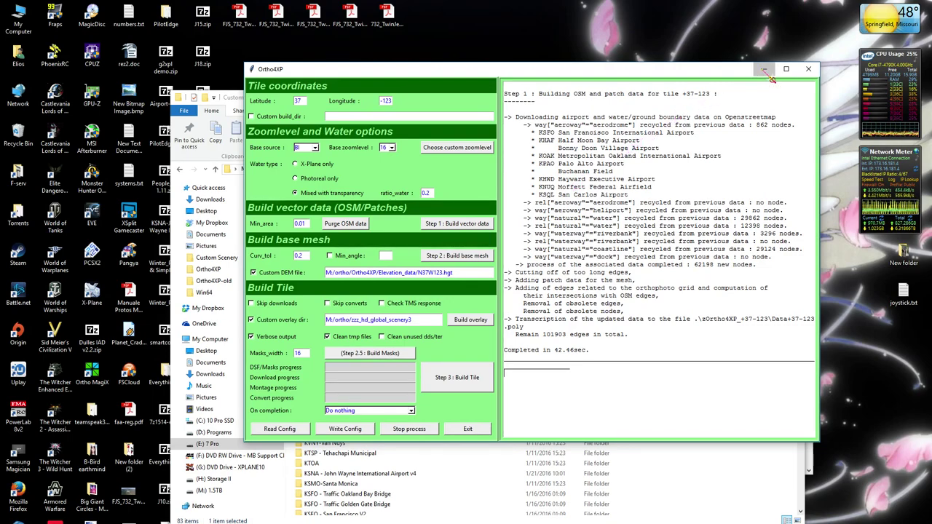
Minimize Ortho4XP's tile builder so the Custom Scenery folder shows.
click(765, 71)
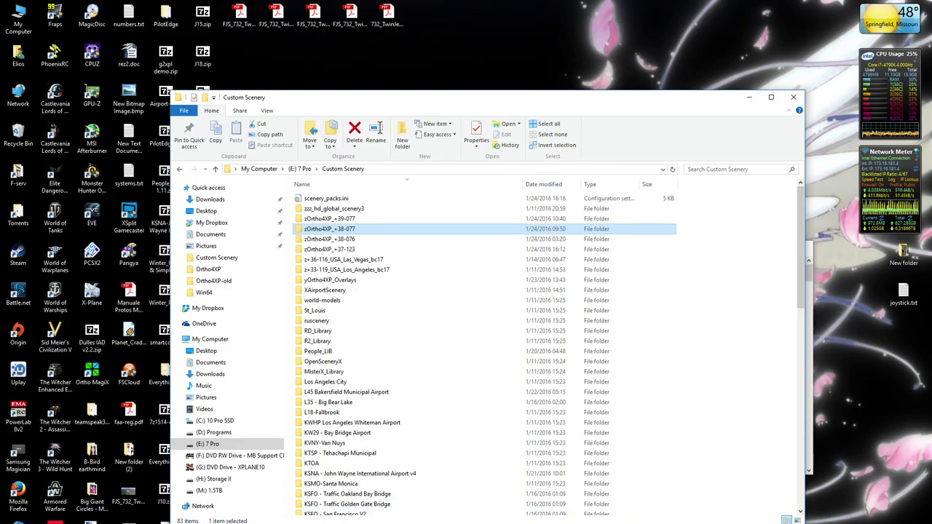
mouse_move(749, 523)
mouse_move(226, 523)
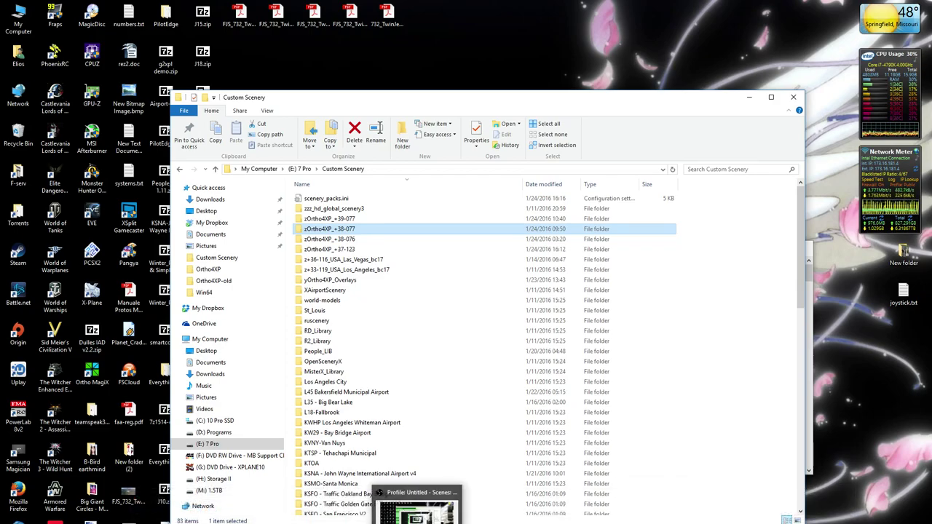
Check the Twitch dashboard's viewer list in Firefox, then minimize Firefox to reveal Custom Scenery.
click(269, 509)
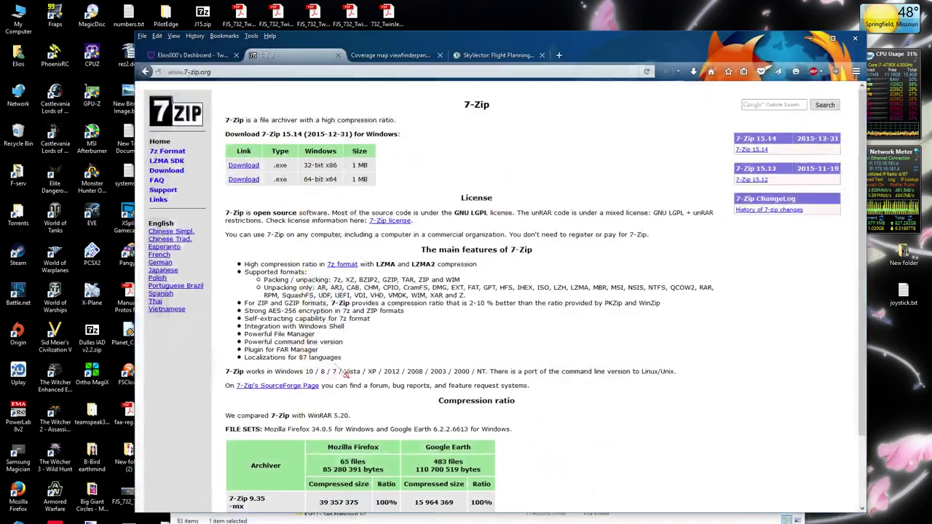
click(391, 54)
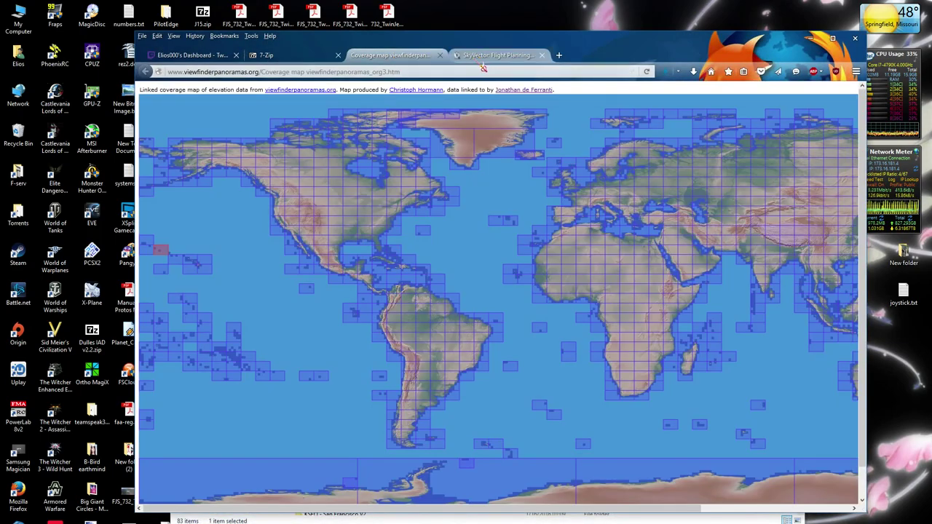
click(198, 55)
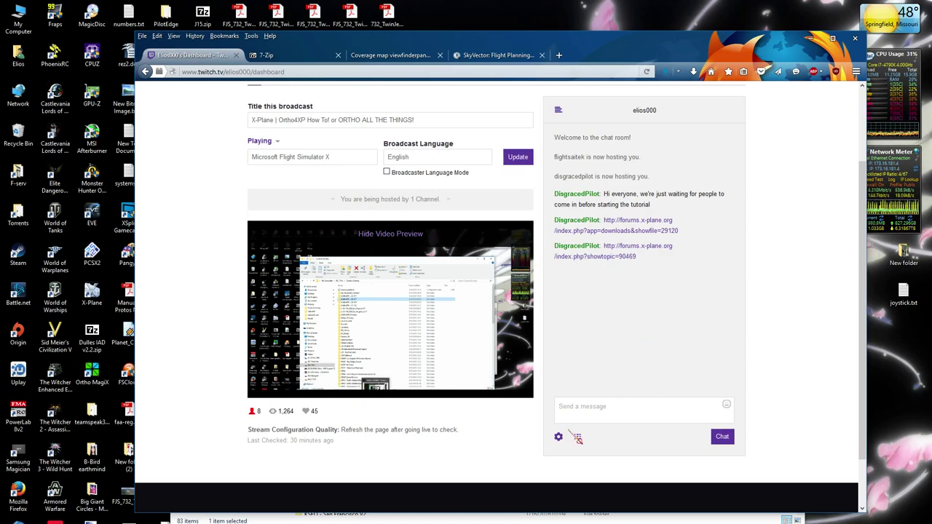
click(578, 437)
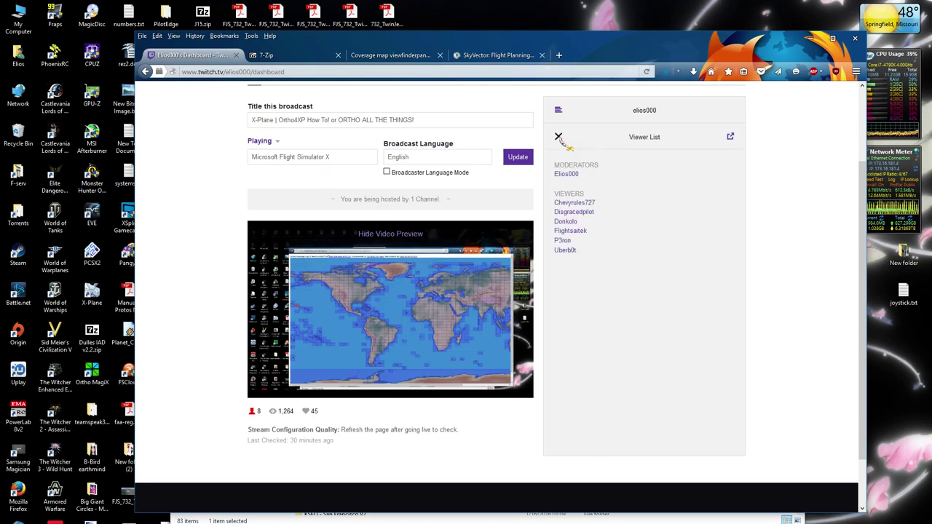
click(559, 137)
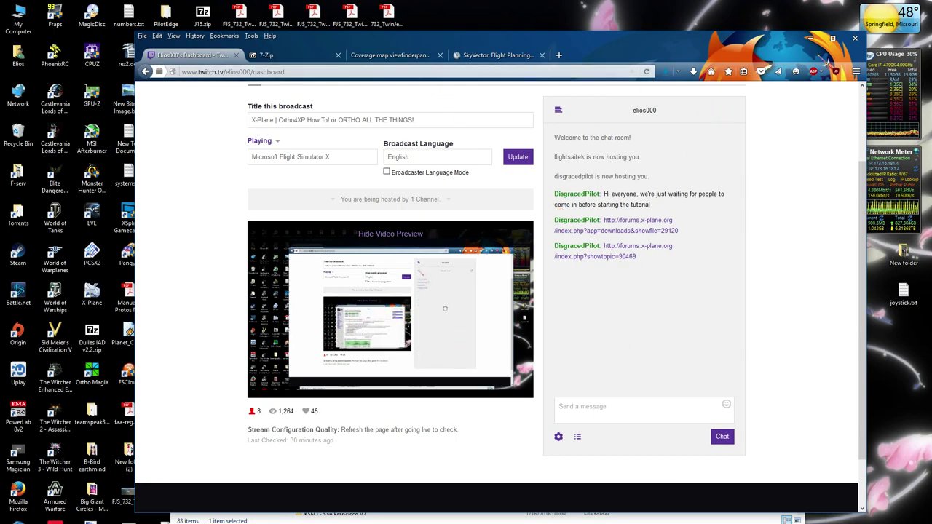
click(811, 40)
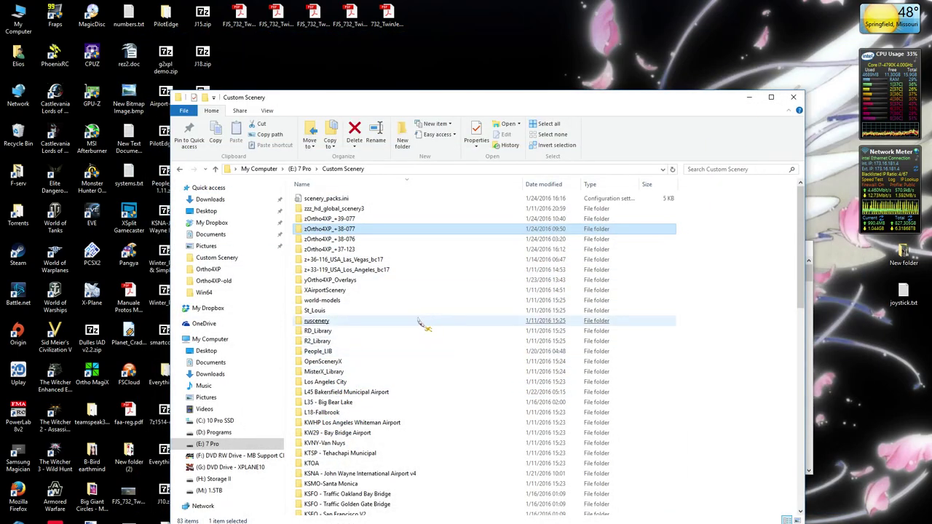
Launch X-Plane 10, then close Command Prompt and the Ortho4XP manual in Acrobat.
click(355, 281)
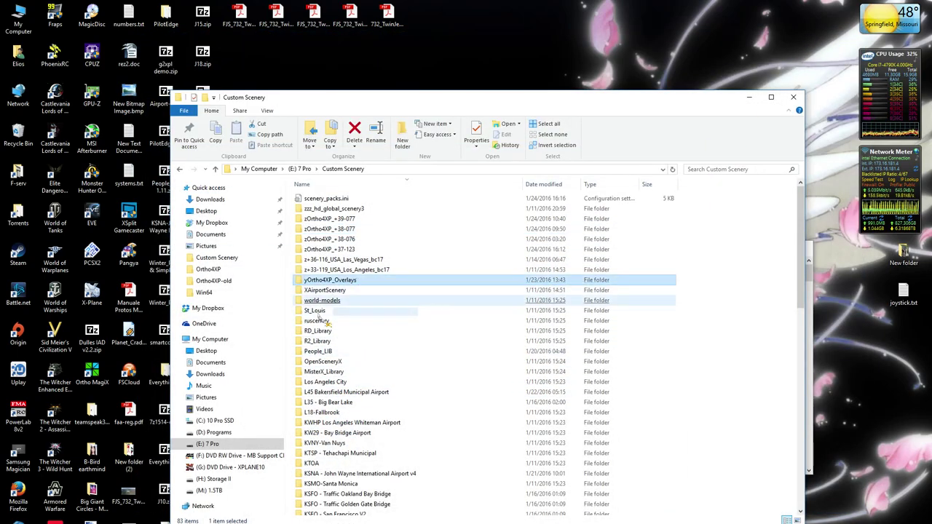
double_click(93, 292)
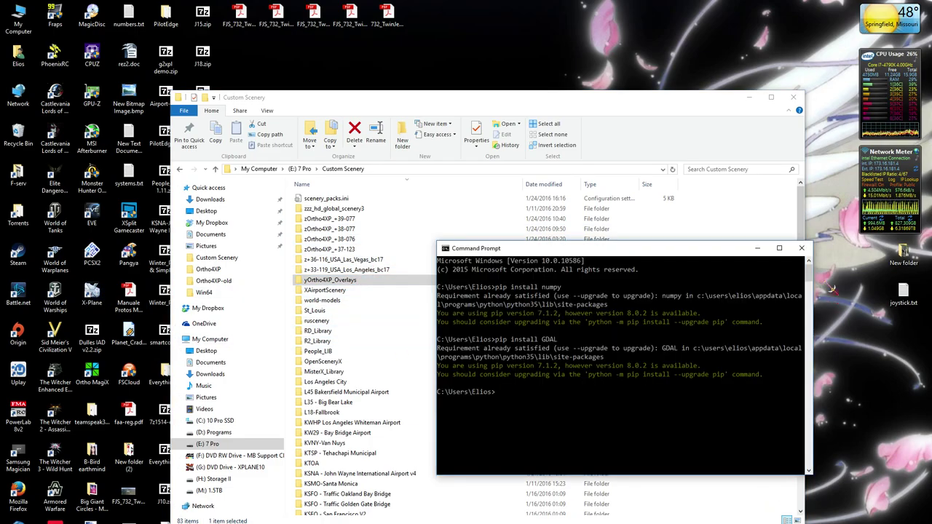
click(804, 248)
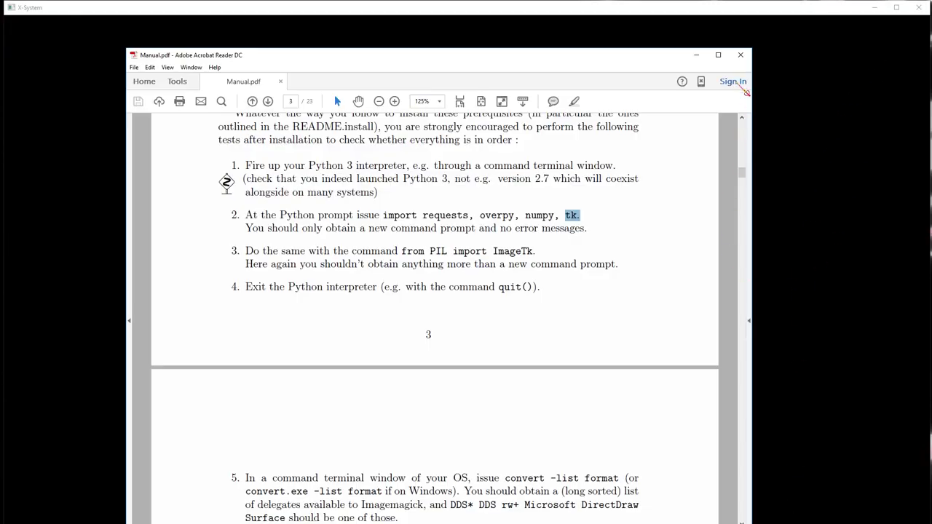
click(740, 55)
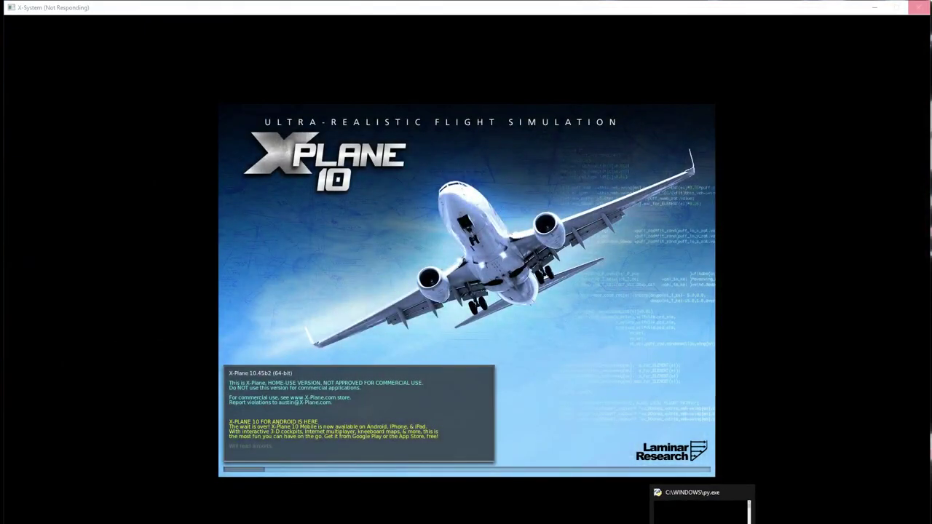
Bring Ortho4XP forward to review the +37-123 Step 1 log, then minimize it.
click(699, 510)
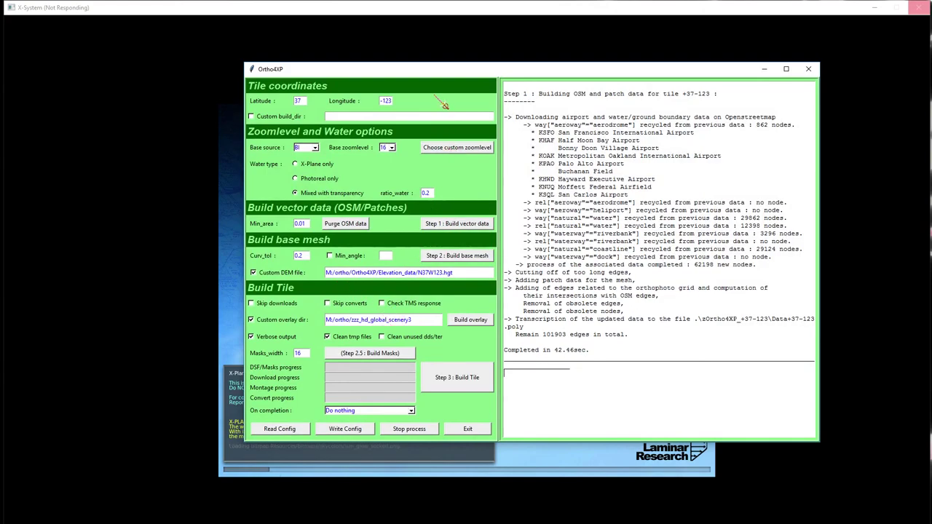
drag(386, 71, 299, 76)
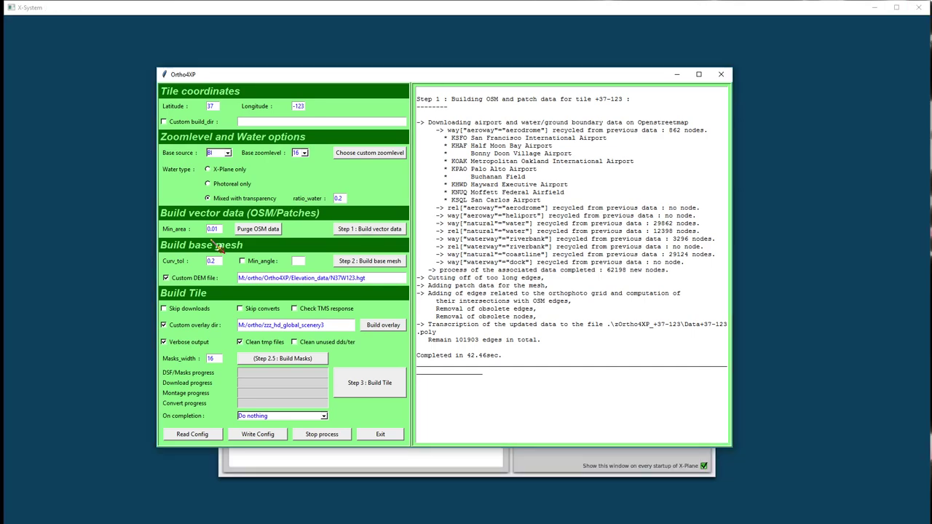
drag(432, 75, 441, 96)
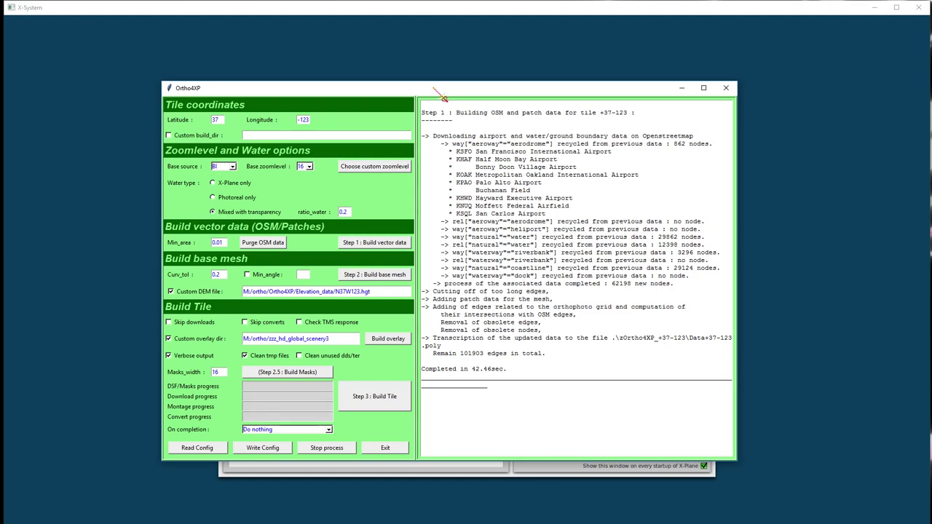
click(681, 87)
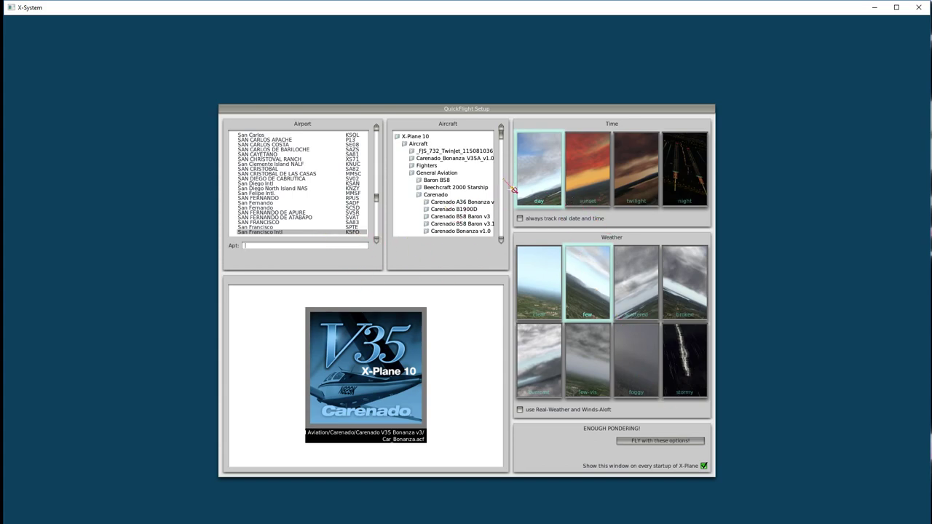
Start the KSFO flight with the chosen QuickFlight options, then bring up OBS.
click(664, 440)
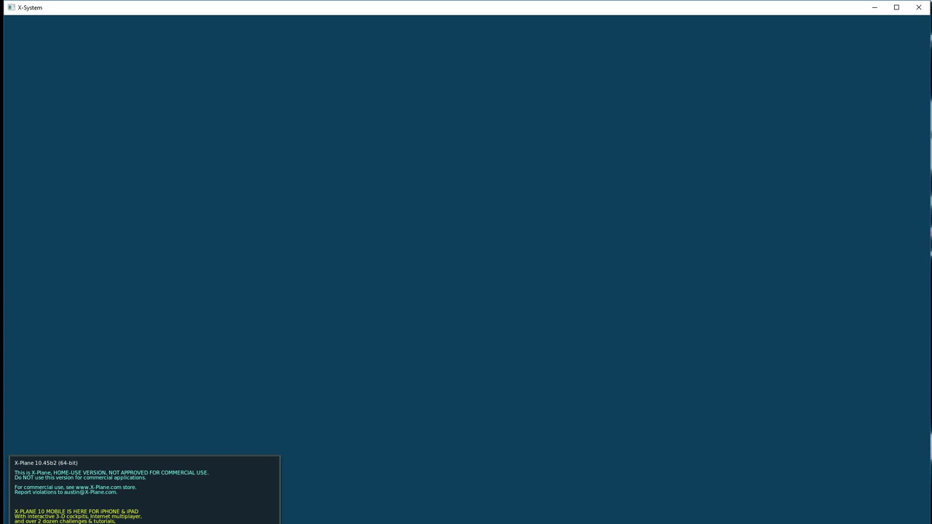
mouse_move(417, 523)
click(417, 523)
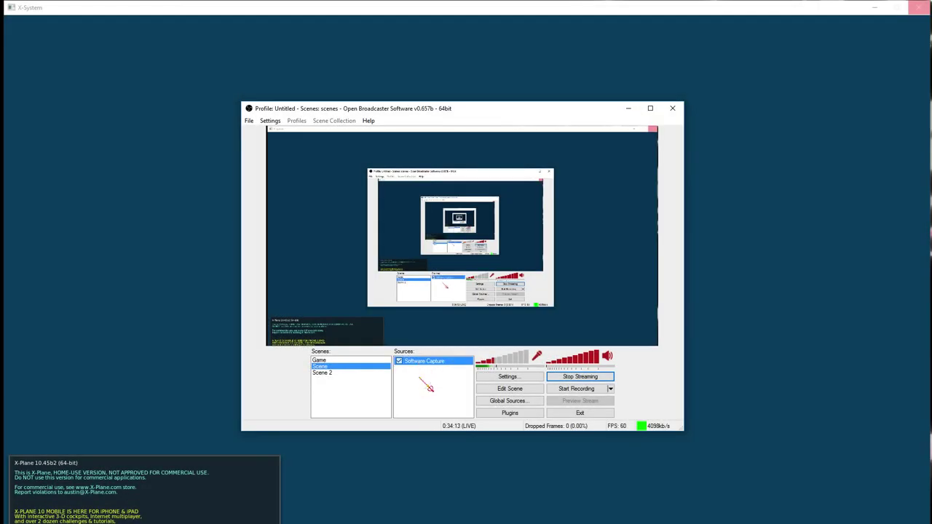
Minimize the OBS window once its LIVE timer shows the stream is running.
click(629, 108)
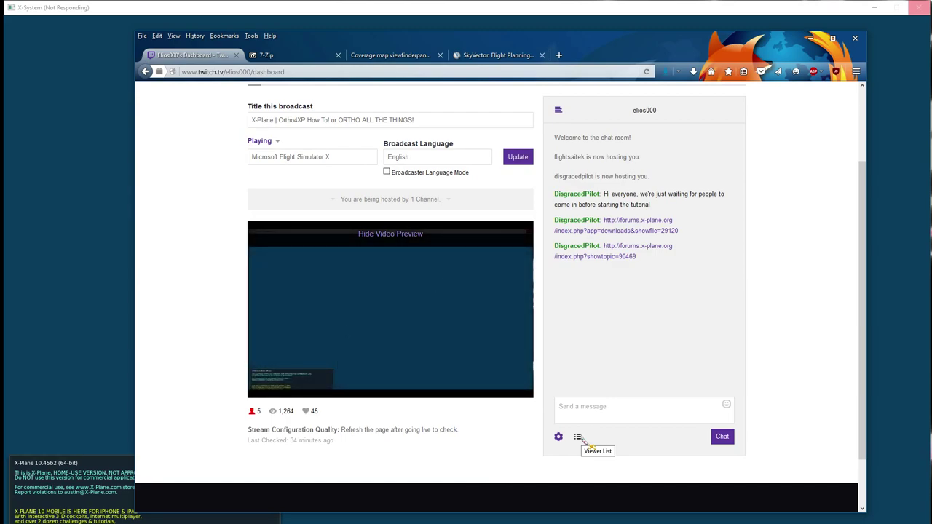
click(718, 495)
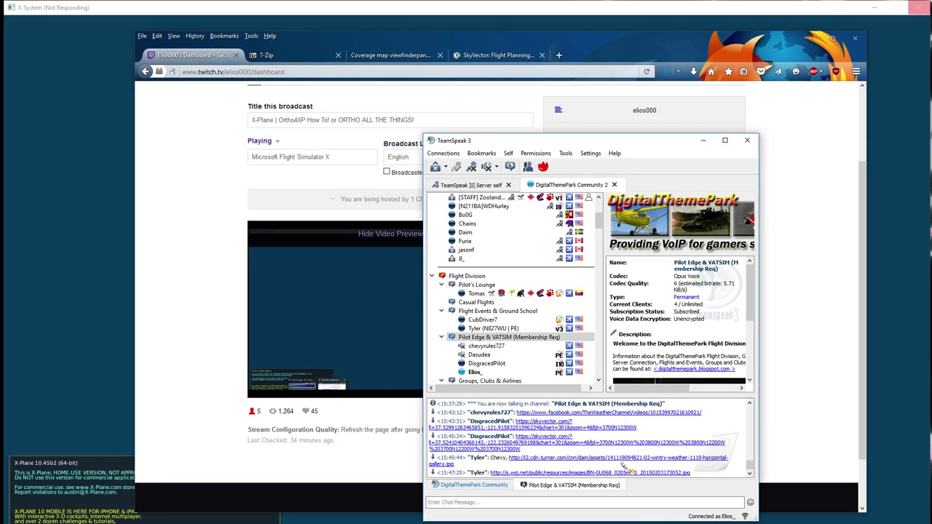
scroll(521, 371, down, 1)
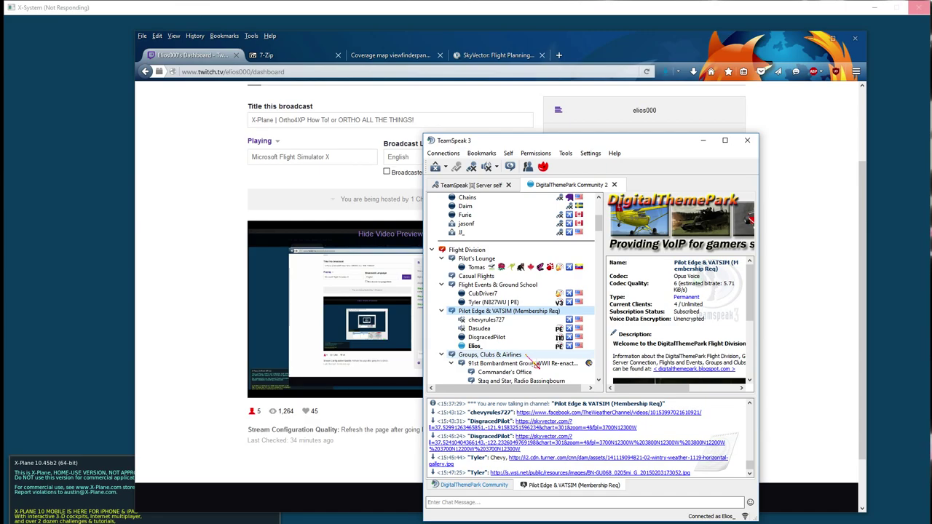
Return to the Twitch dashboard and pause its stream preview video.
click(407, 389)
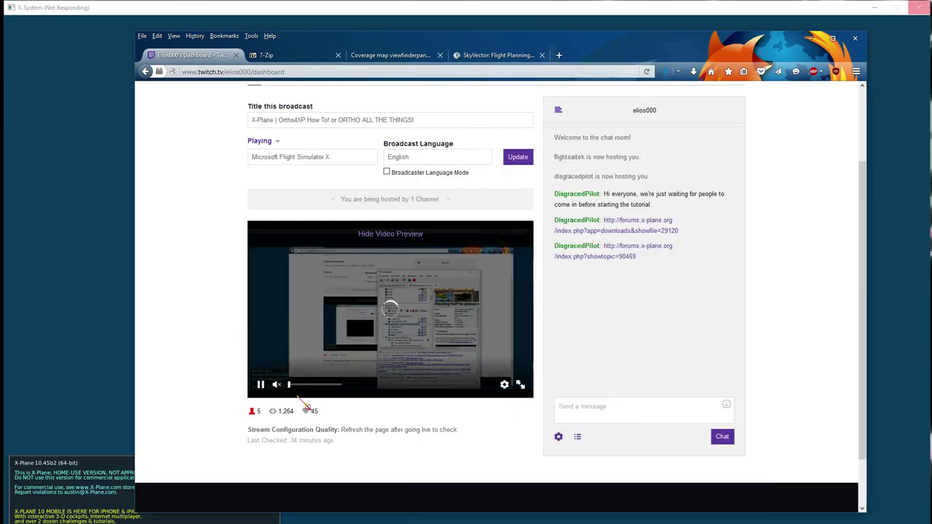
click(263, 386)
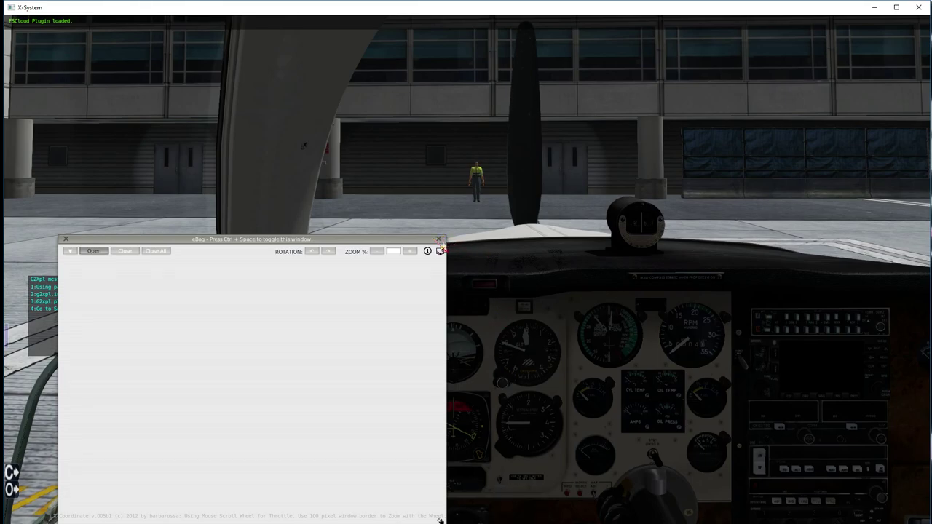
Close the eBag window and dismiss the G2Xpl messages box from the Bonanza cockpit.
key(ctrl+space)
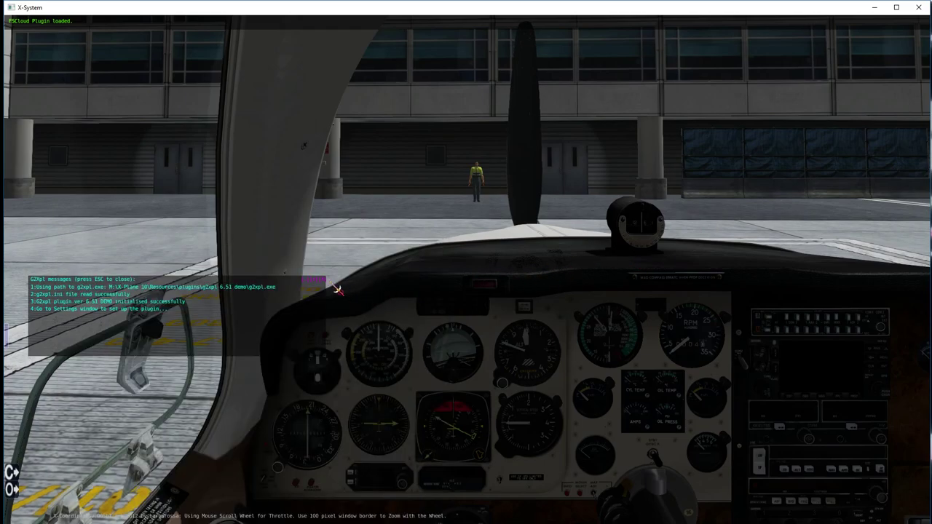
key(Escape)
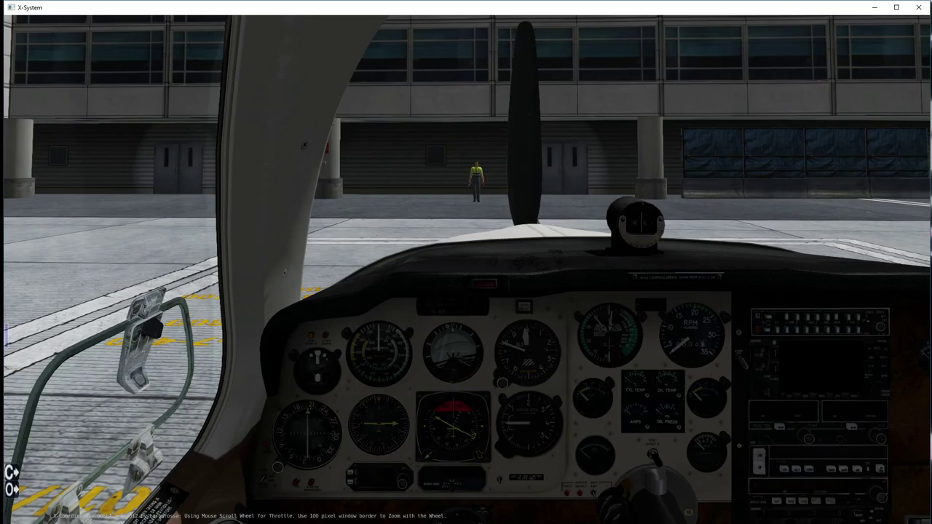
Switch X-Plane to an outside camera view of KSFO, then bring OBS to the front.
mouse_move(248, 510)
key(shift+4)
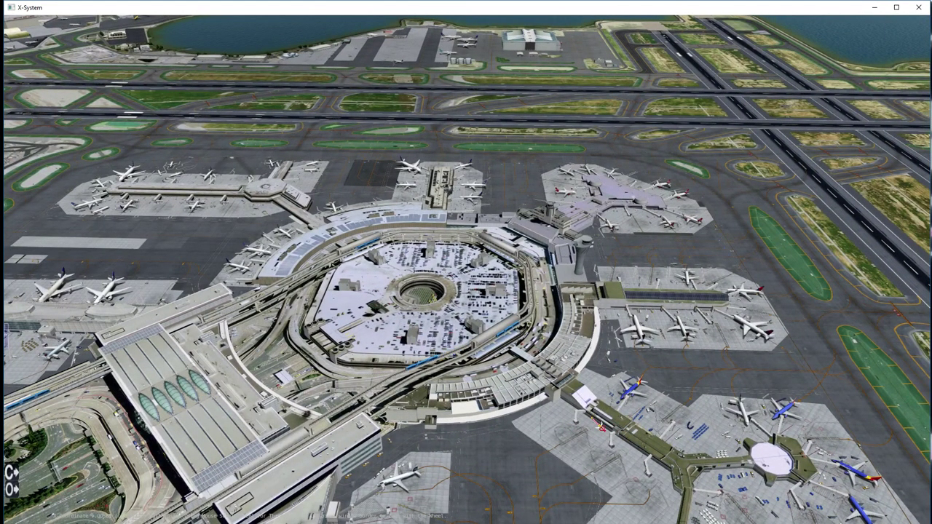
key(alt+Tab)
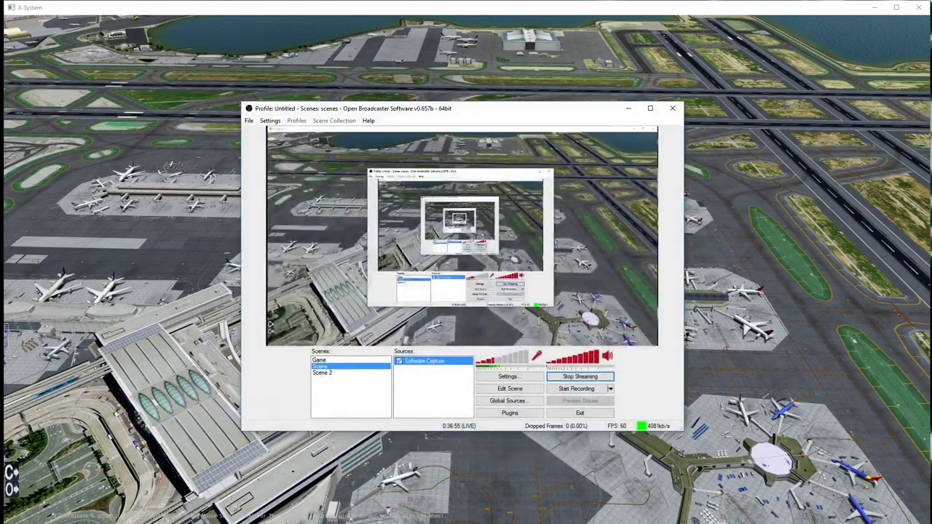